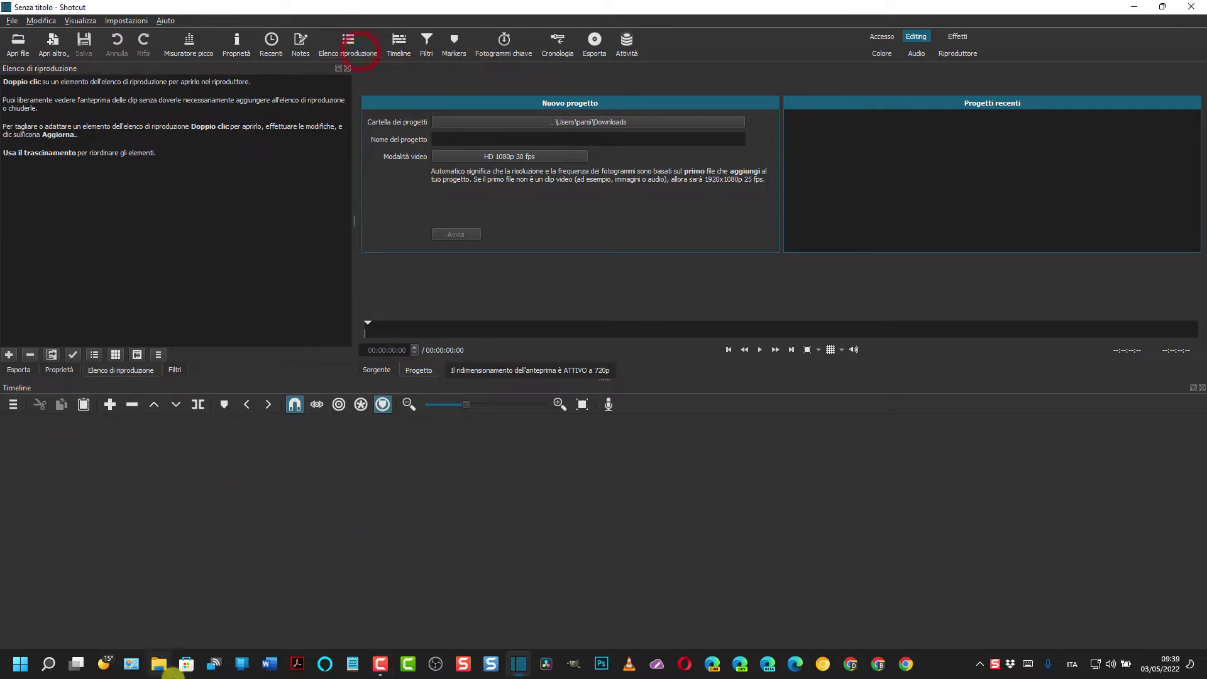
- Import video.mp4 from the Downloads folder into the playlist and place it at the start of a new video track
{"action": "left_click", "coordinate": [161, 664]}
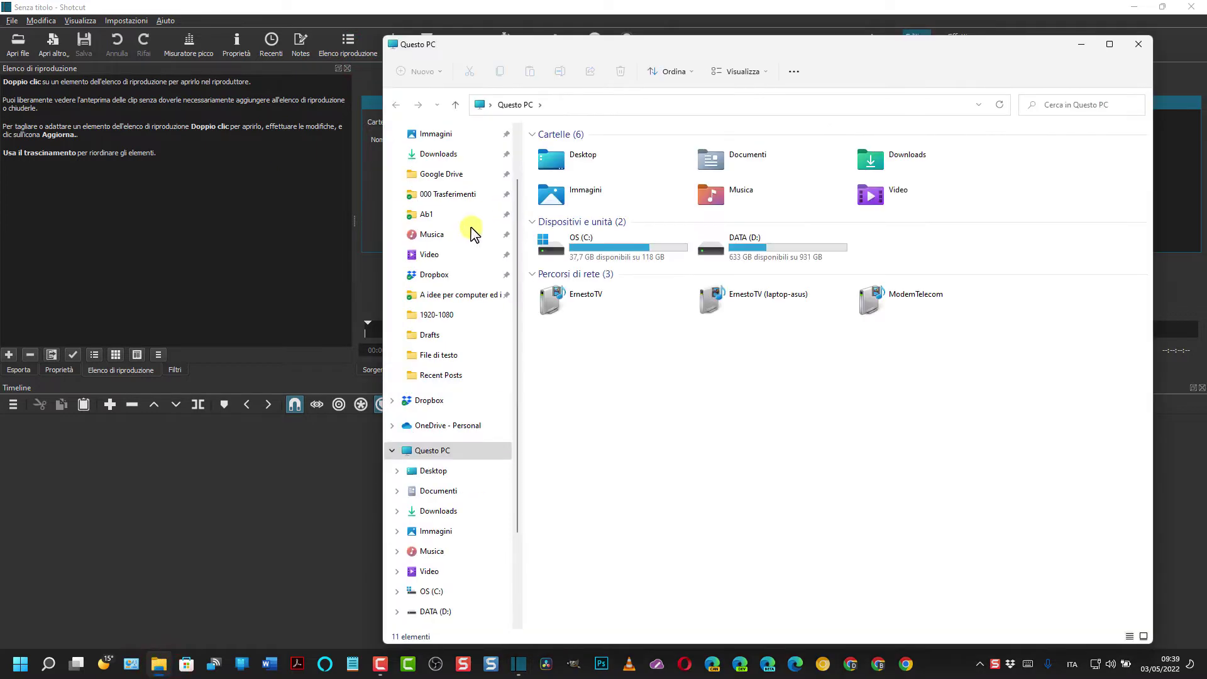
{"action": "left_click", "coordinate": [452, 155]}
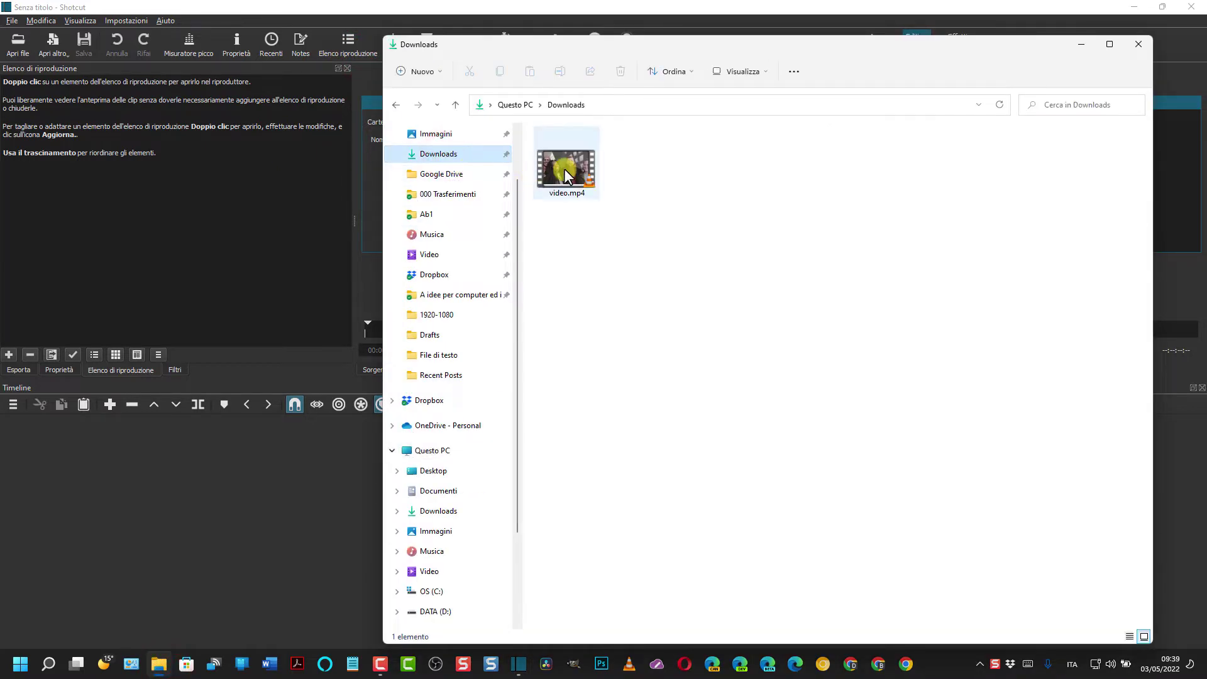
{"action": "left_click_drag", "start_coordinate": [565, 166], "coordinate": [167, 166]}
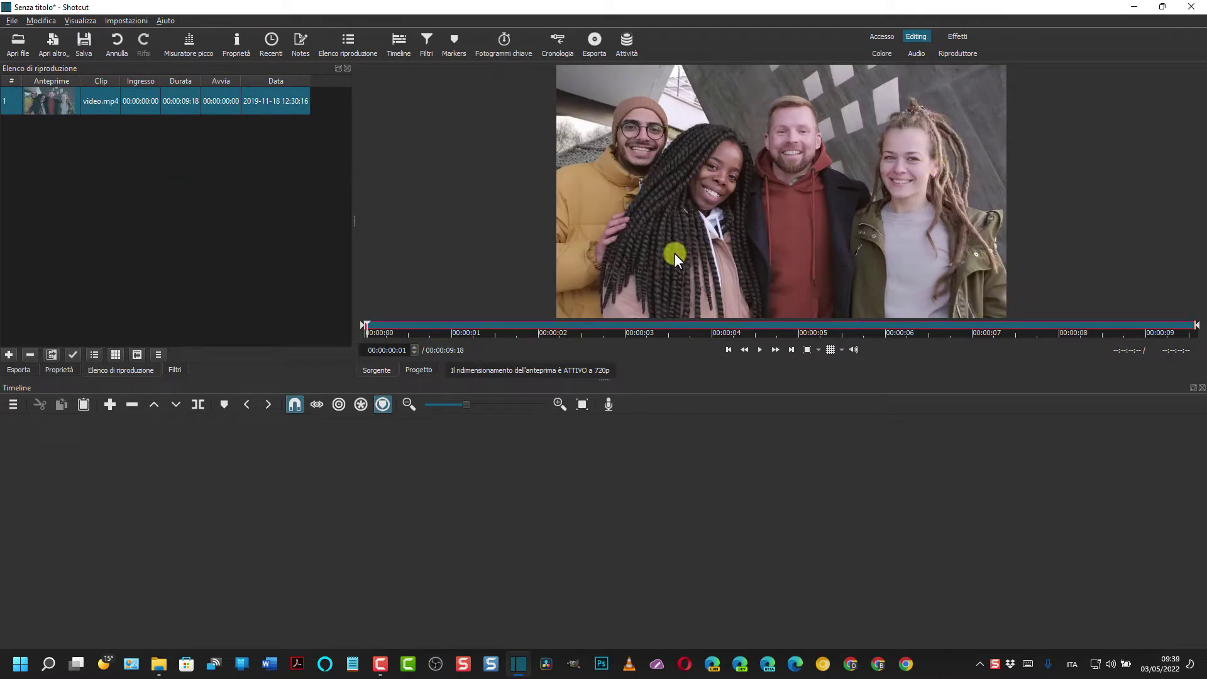
{"action": "left_click_drag", "start_coordinate": [108, 98], "coordinate": [200, 457]}
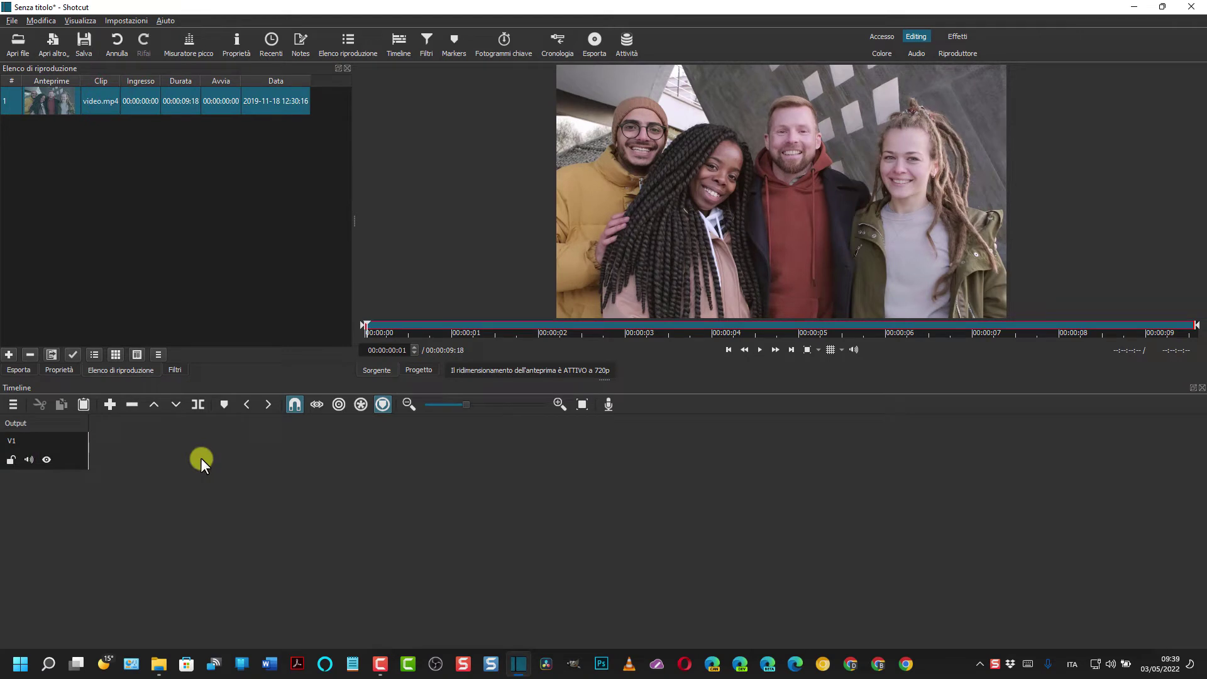
{"action": "left_click", "coordinate": [559, 403]}
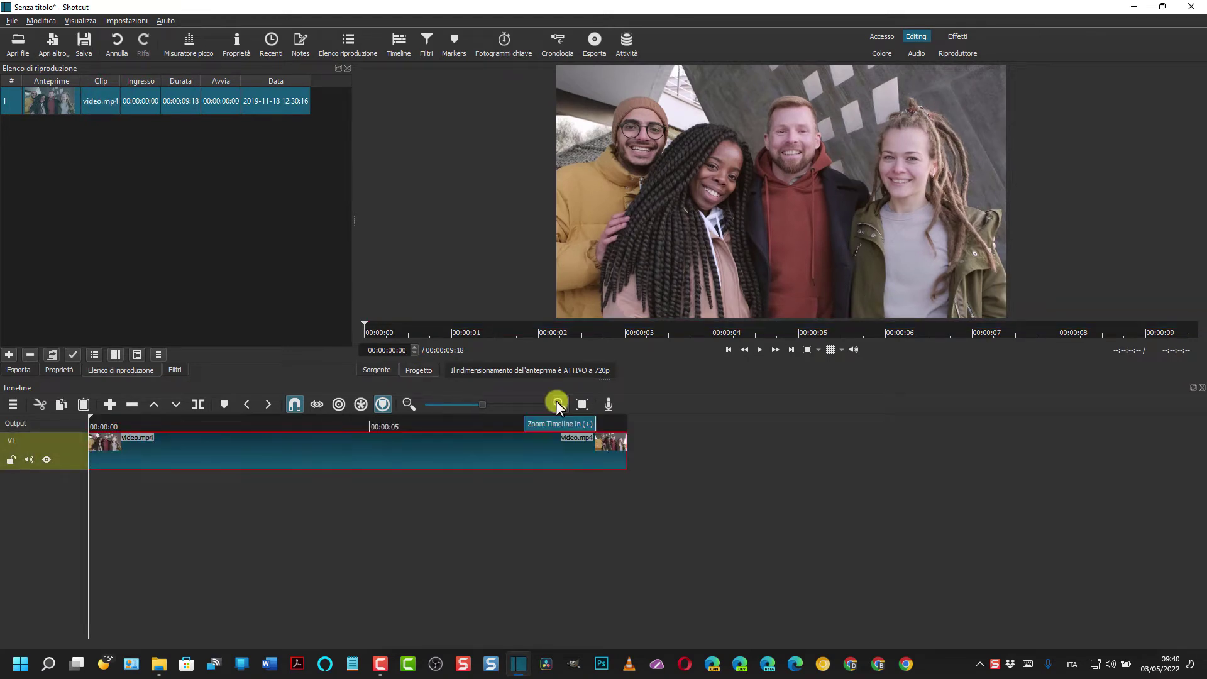
- Preview the clip on the timeline and return the playhead to the start
{"action": "left_click", "coordinate": [760, 351]}
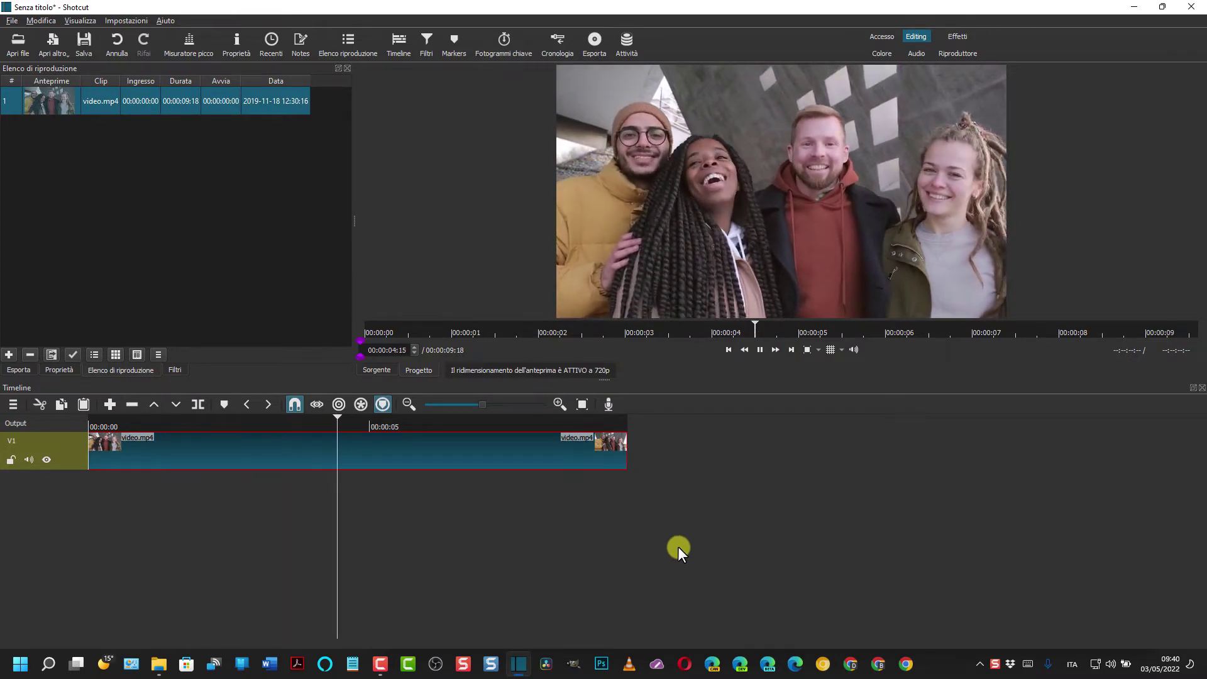
{"action": "left_click", "coordinate": [761, 350]}
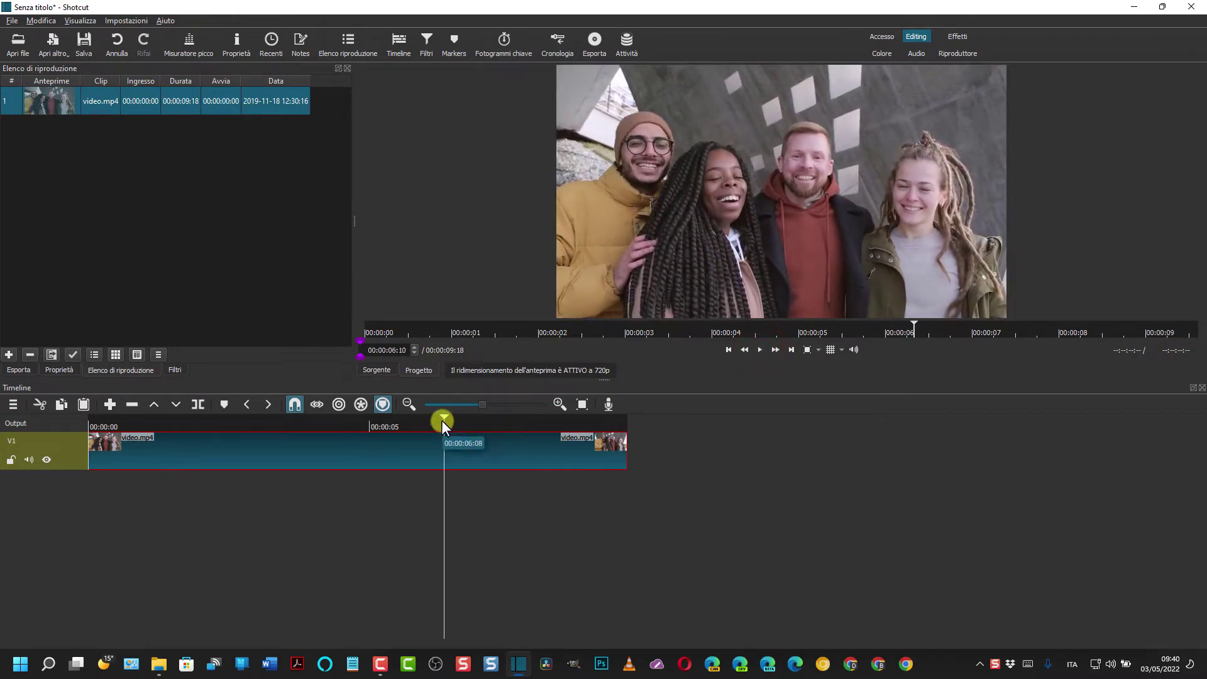
{"action": "left_click_drag", "start_coordinate": [443, 418], "coordinate": [72, 425]}
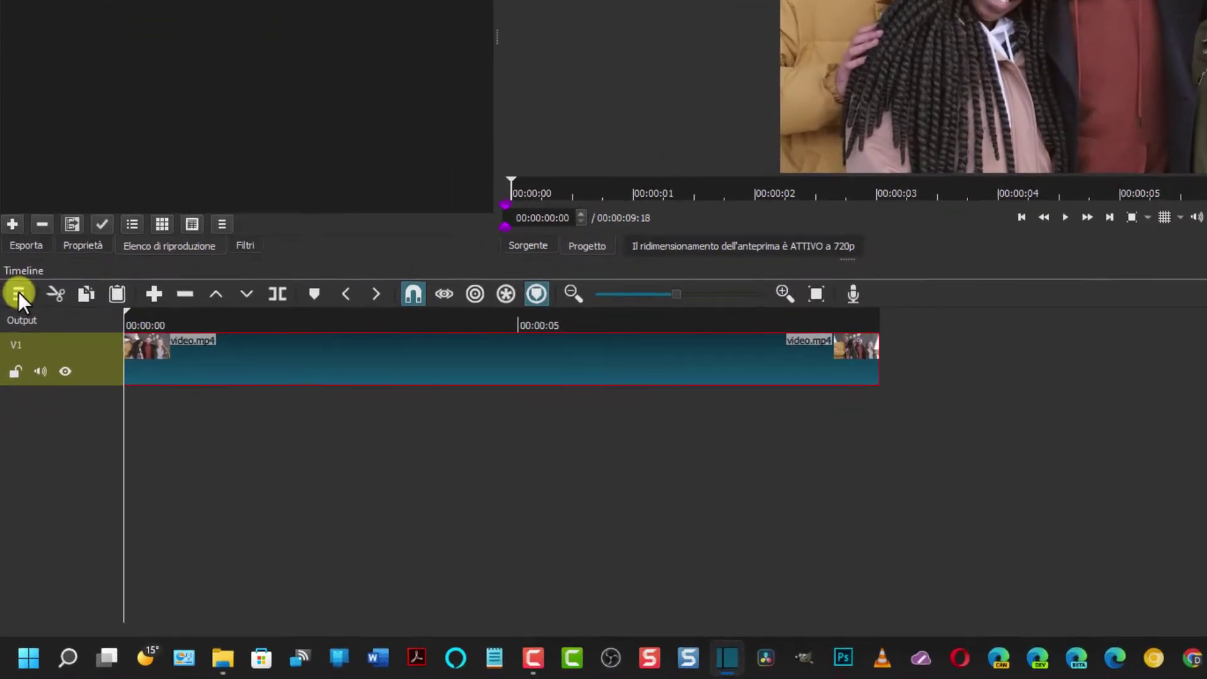
- Add a second video track above V1
{"action": "left_click", "coordinate": [12, 405]}
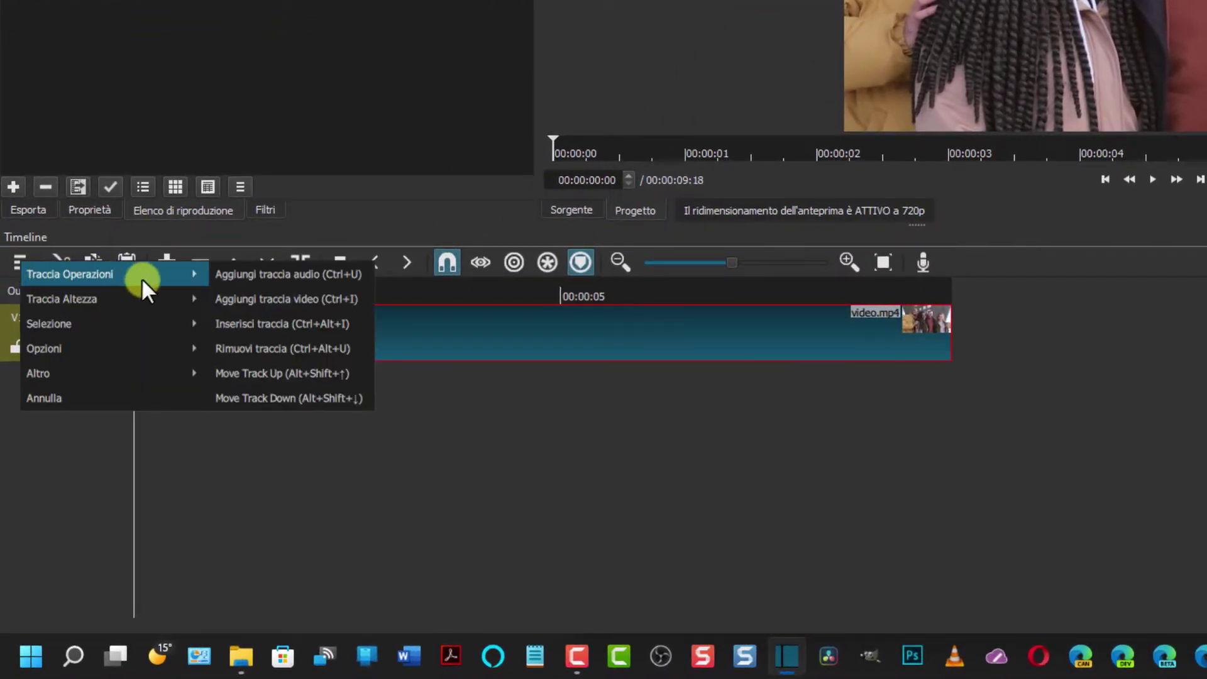
{"action": "mouse_move", "coordinate": [188, 271]}
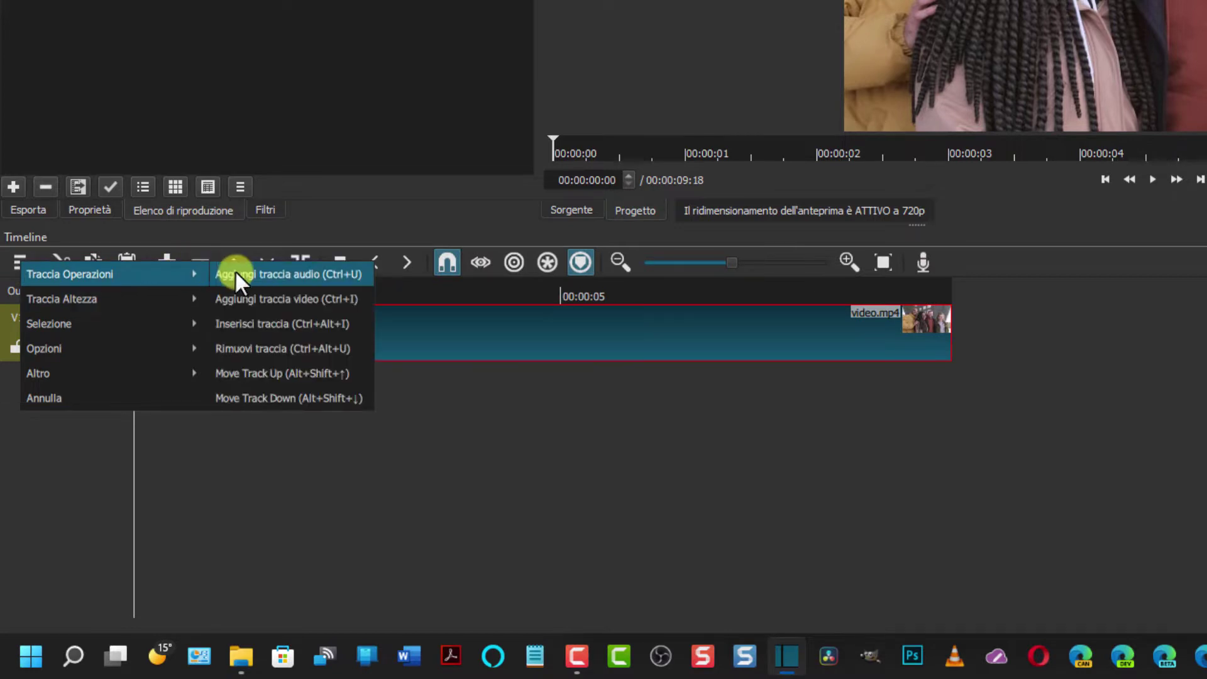
{"action": "left_click", "coordinate": [313, 298]}
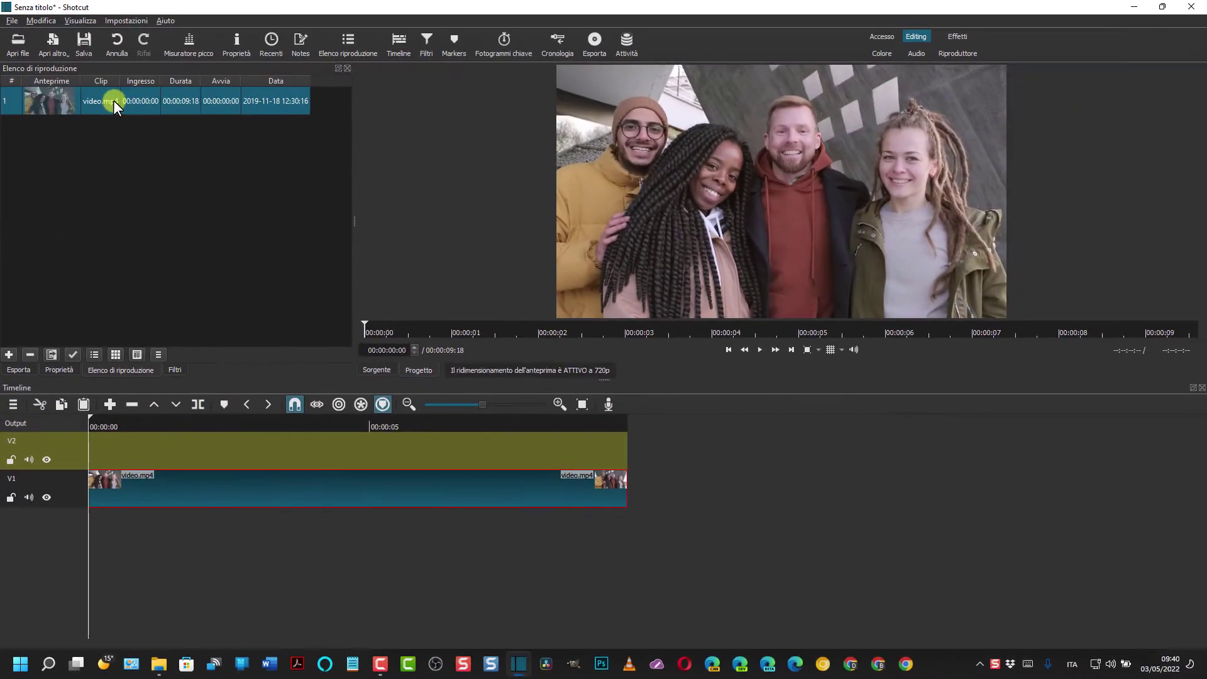
- Place video.mp4 from the playlist on track V2 and remove the empty gap before it
{"action": "left_click", "coordinate": [105, 98]}
{"action": "left_click_drag", "start_coordinate": [103, 98], "coordinate": [220, 436]}
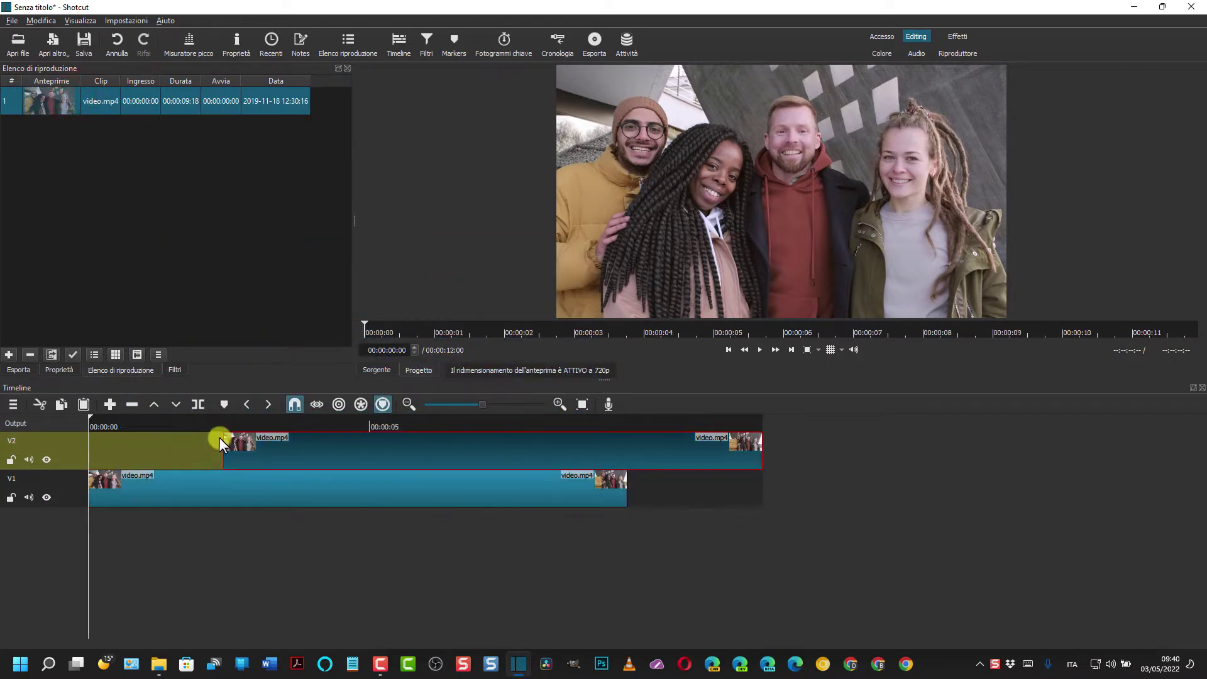
{"action": "left_click", "coordinate": [155, 446]}
{"action": "right_click", "coordinate": [154, 445]}
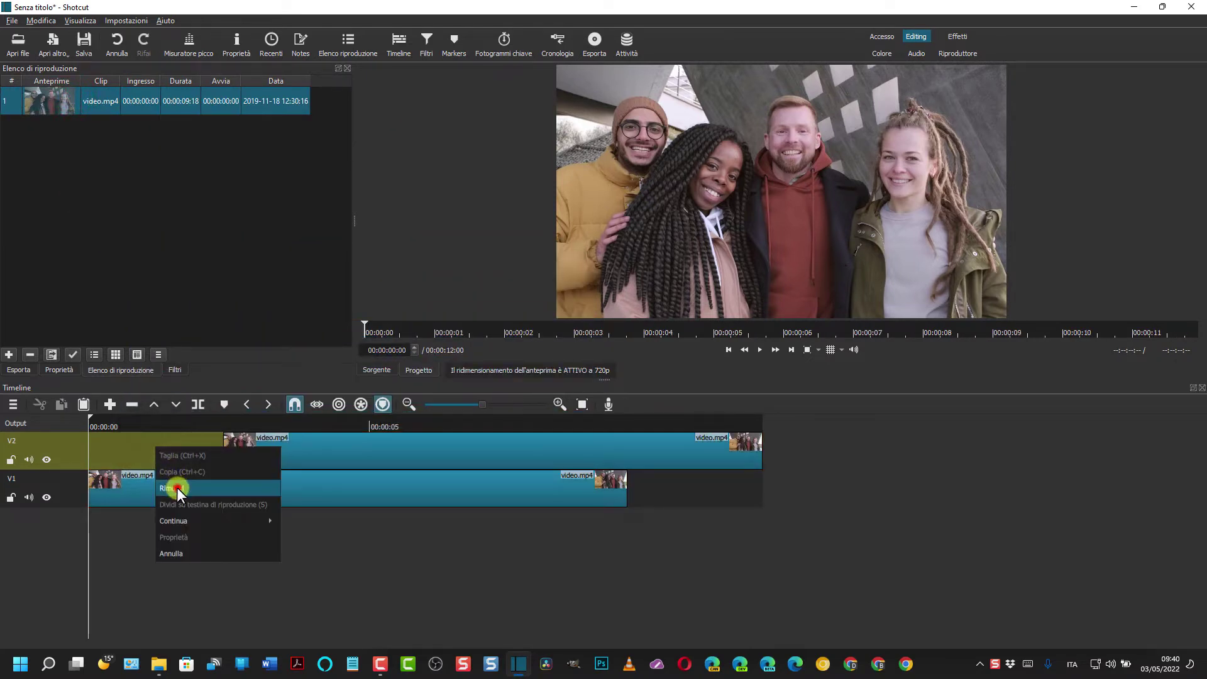
{"action": "left_click", "coordinate": [178, 488]}
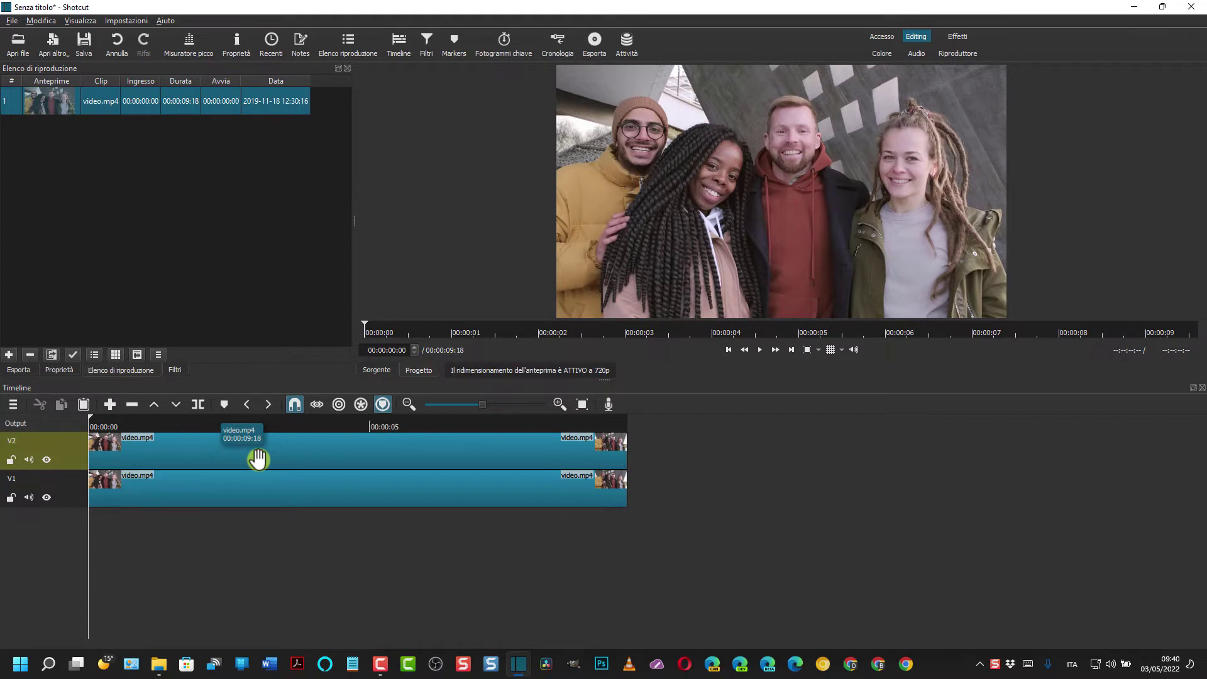
- Add the "Sfocatura: esponenziale" video filter to the V2 clip and set its Quantità to 85,6 %
{"action": "left_click", "coordinate": [238, 461]}
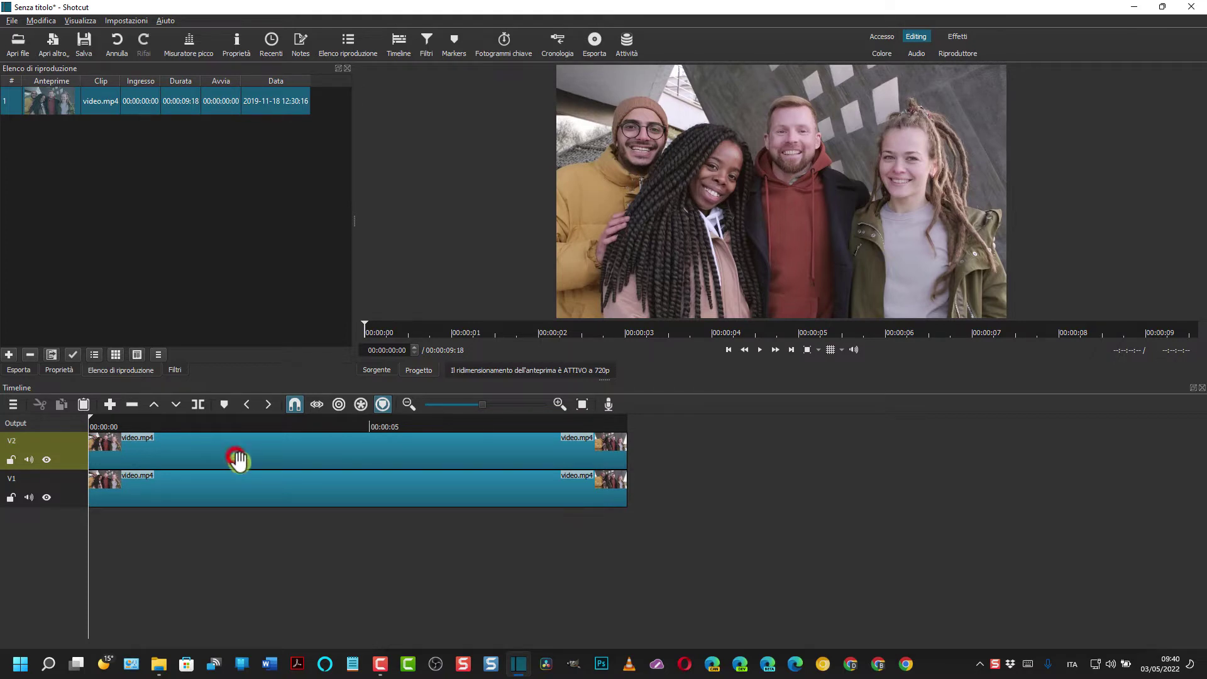
{"action": "left_click", "coordinate": [430, 44]}
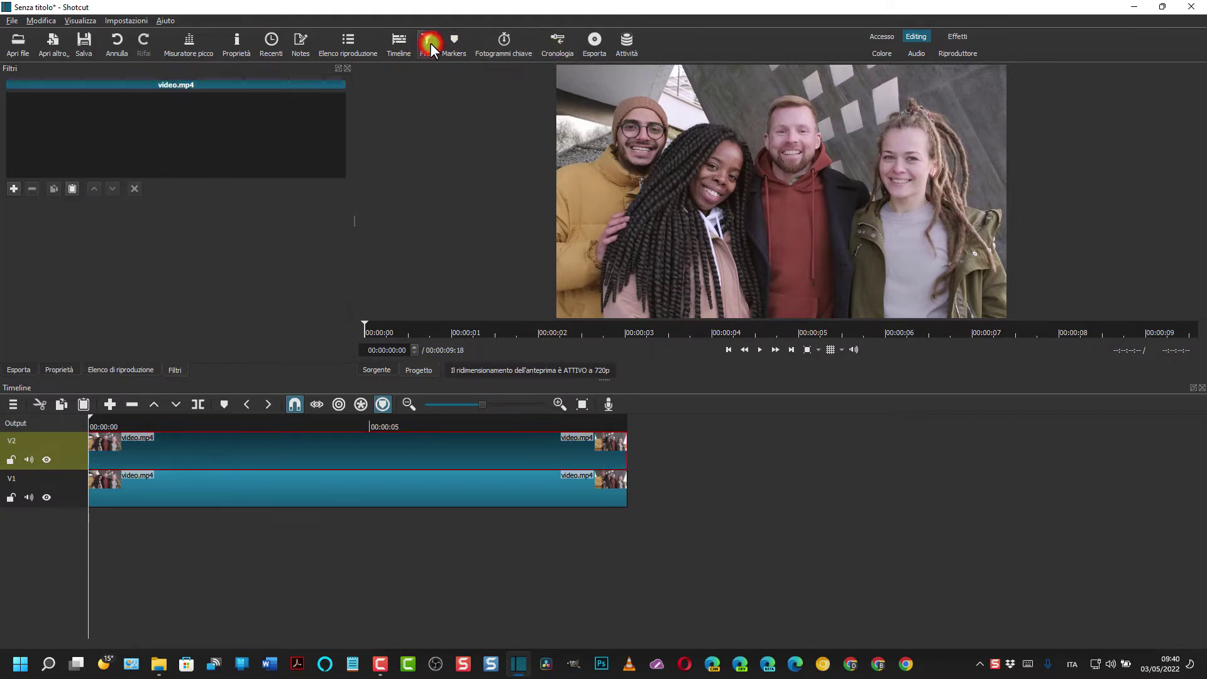
{"action": "left_click", "coordinate": [14, 186]}
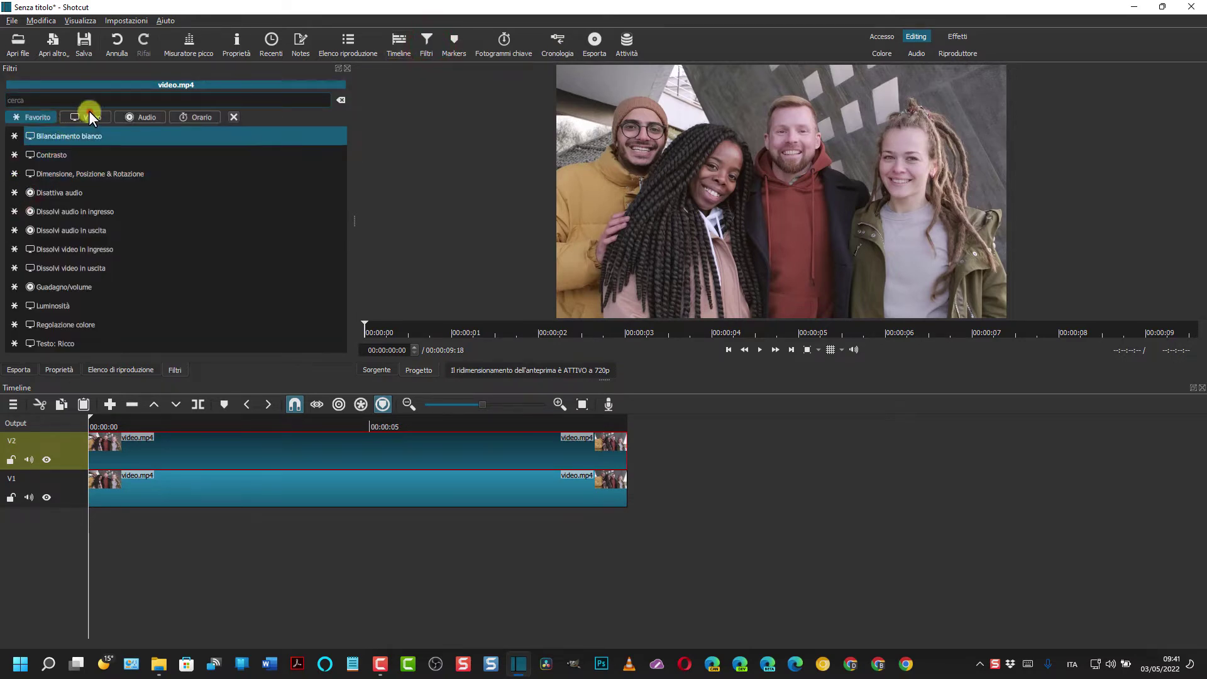
{"action": "left_click", "coordinate": [89, 118]}
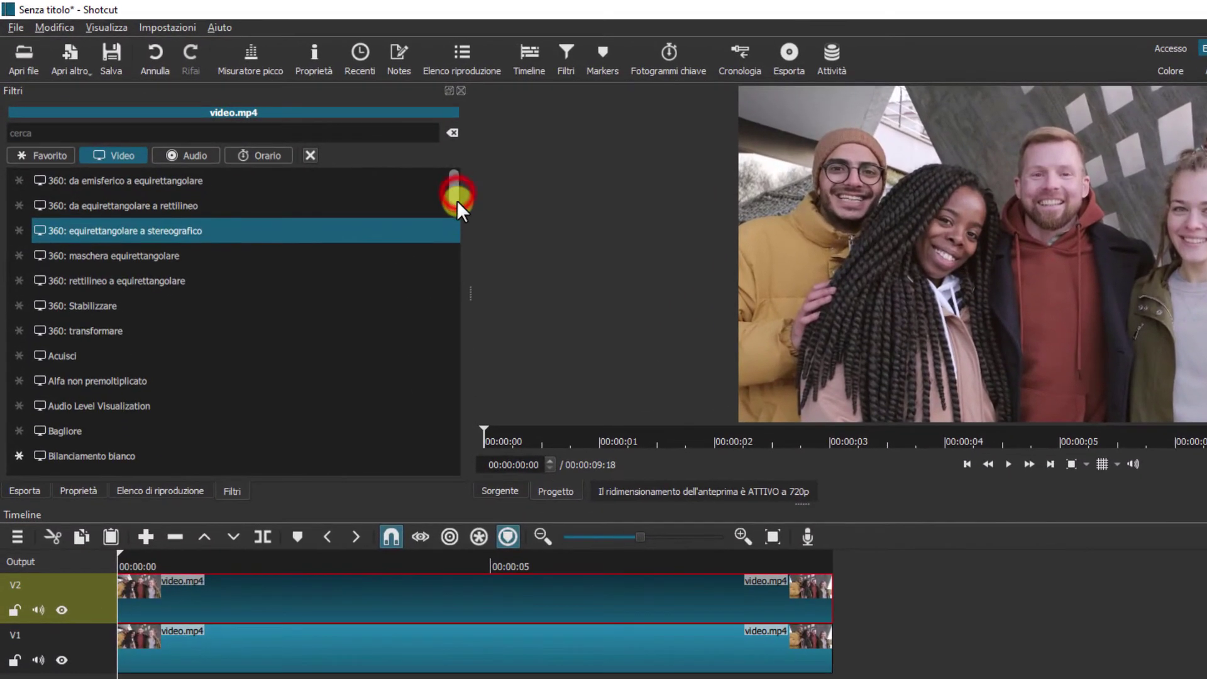
{"action": "left_click_drag", "start_coordinate": [347, 154], "coordinate": [347, 224]}
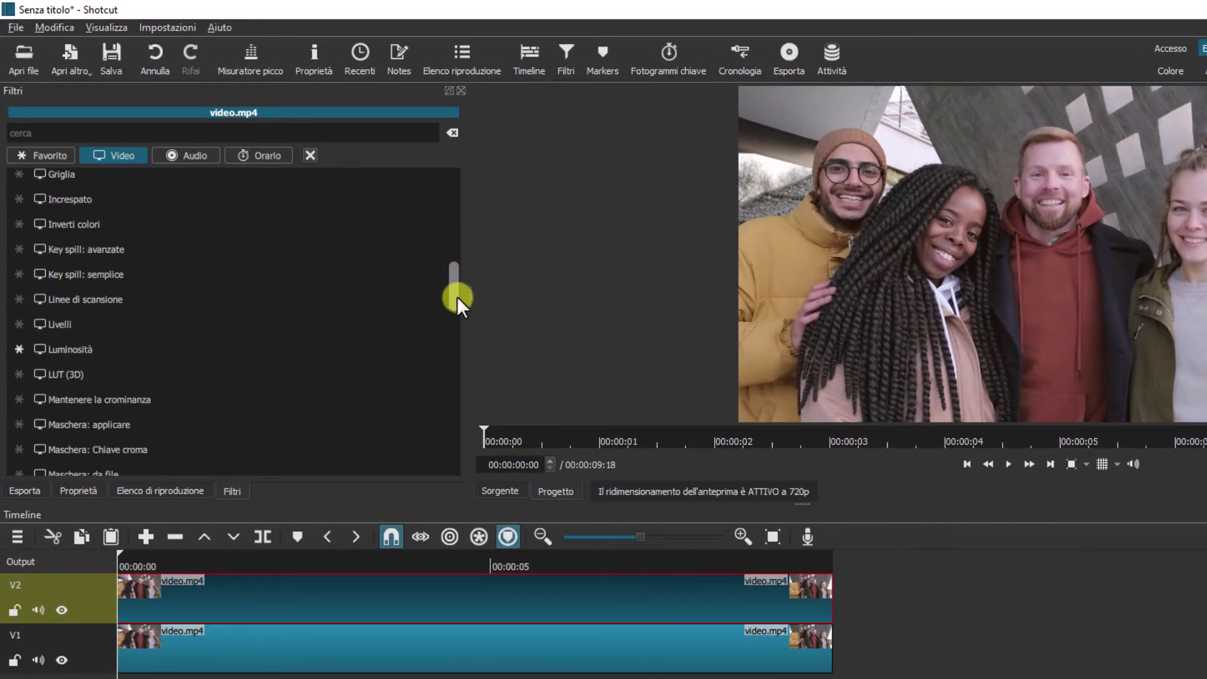
{"action": "left_click_drag", "start_coordinate": [458, 296], "coordinate": [457, 324]}
{"action": "scroll", "coordinate": [457, 323], "scroll_direction": "down", "scroll_amount": 5}
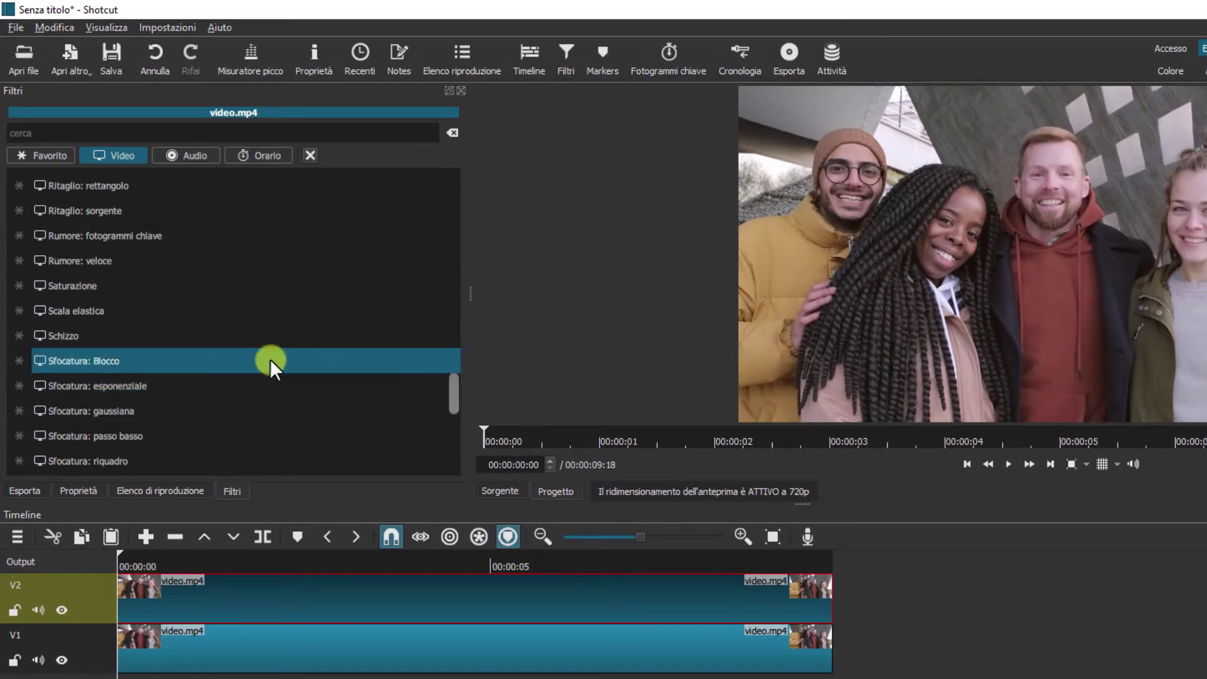
{"action": "left_click", "coordinate": [145, 385]}
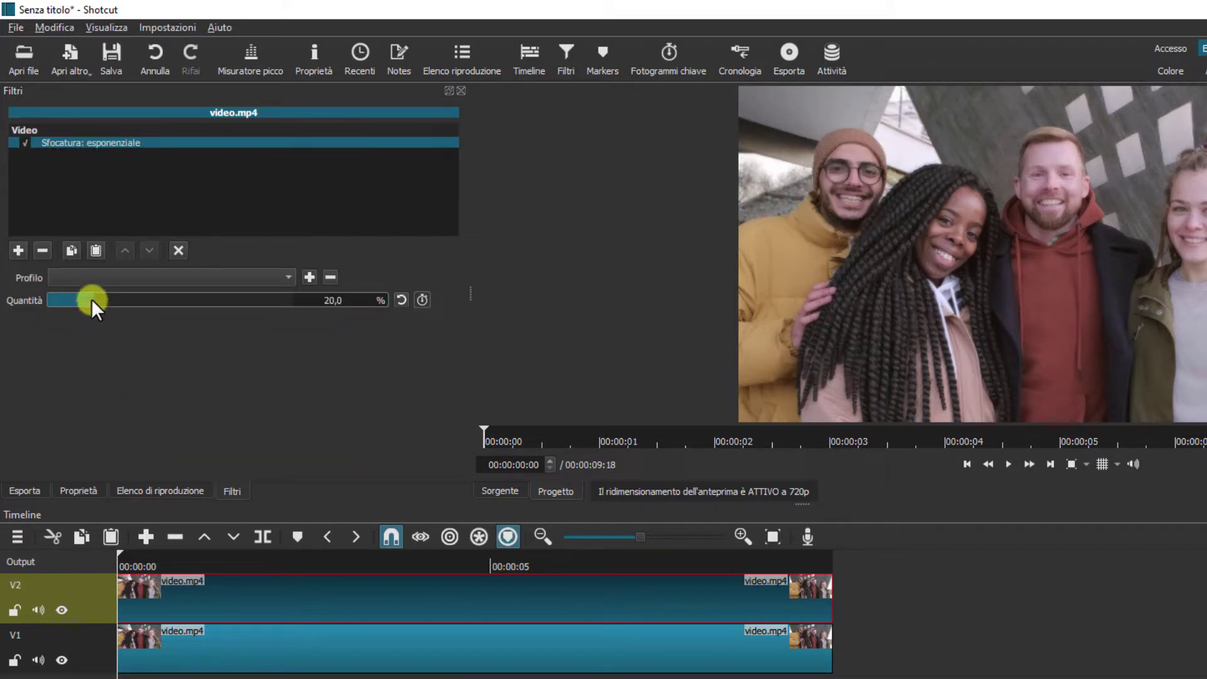
{"action": "left_click_drag", "start_coordinate": [92, 299], "coordinate": [225, 288]}
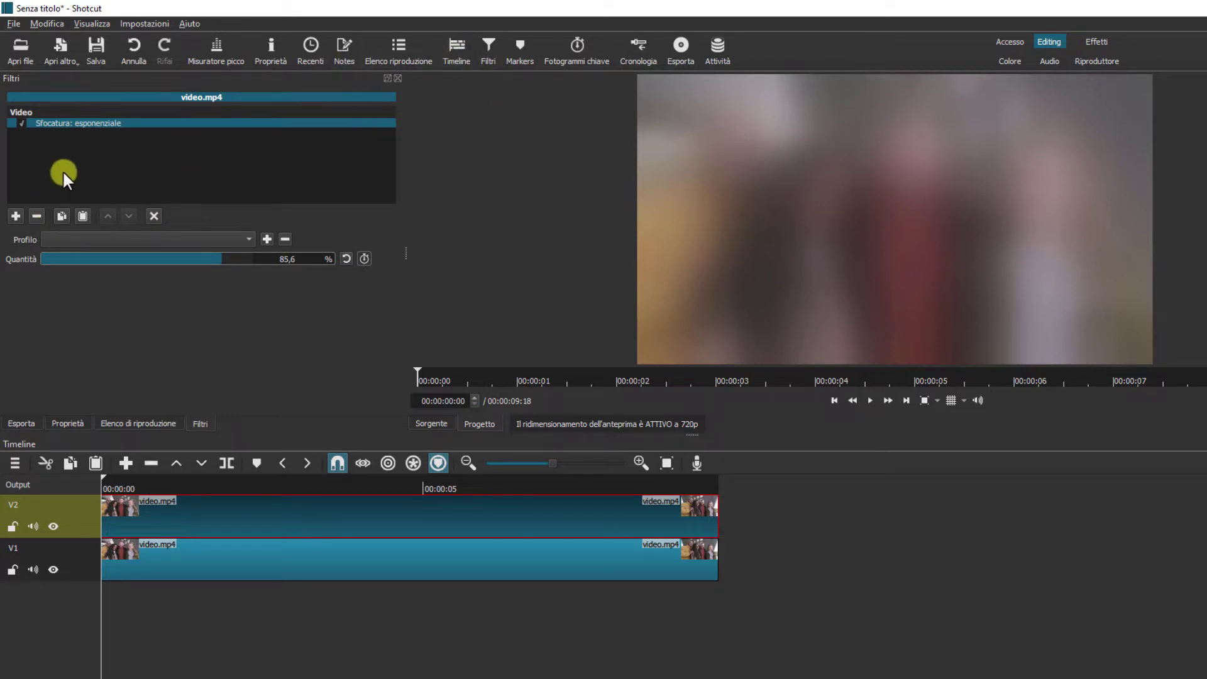
- Add the "Maschera: forma semplice" filter to the V2 clip with Forma set to Ellisse and Morbidezza to 0,70 %
{"action": "left_click", "coordinate": [16, 215]}
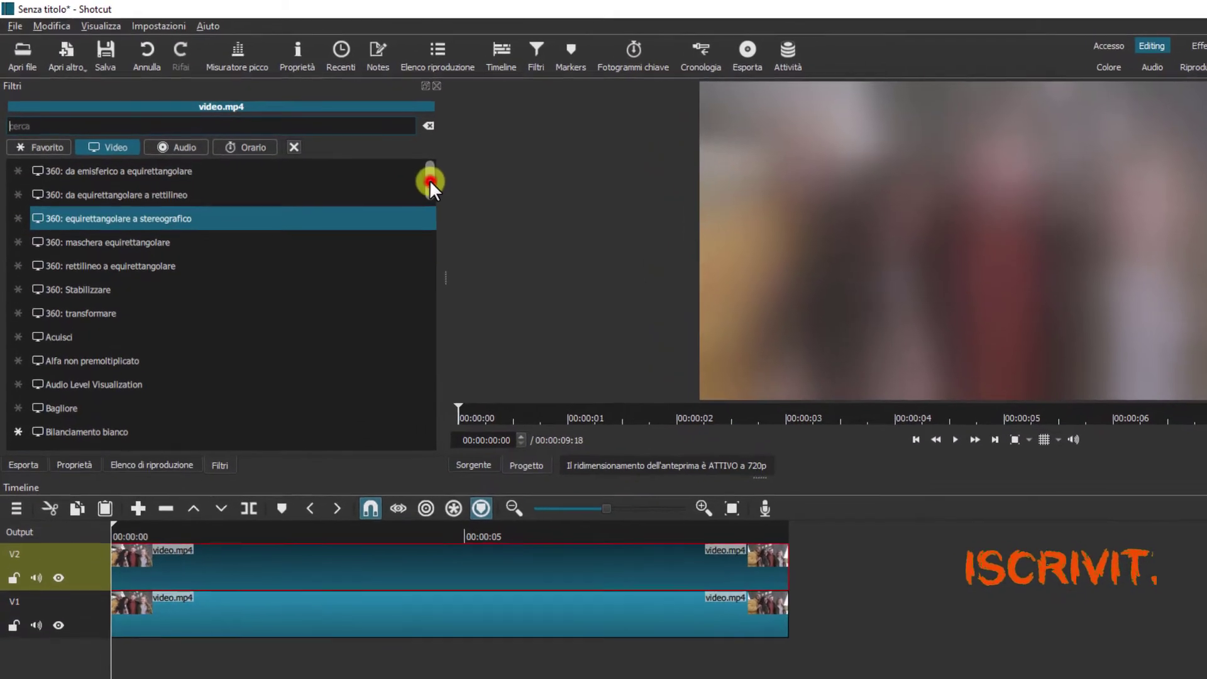
{"action": "left_click_drag", "start_coordinate": [429, 181], "coordinate": [430, 289]}
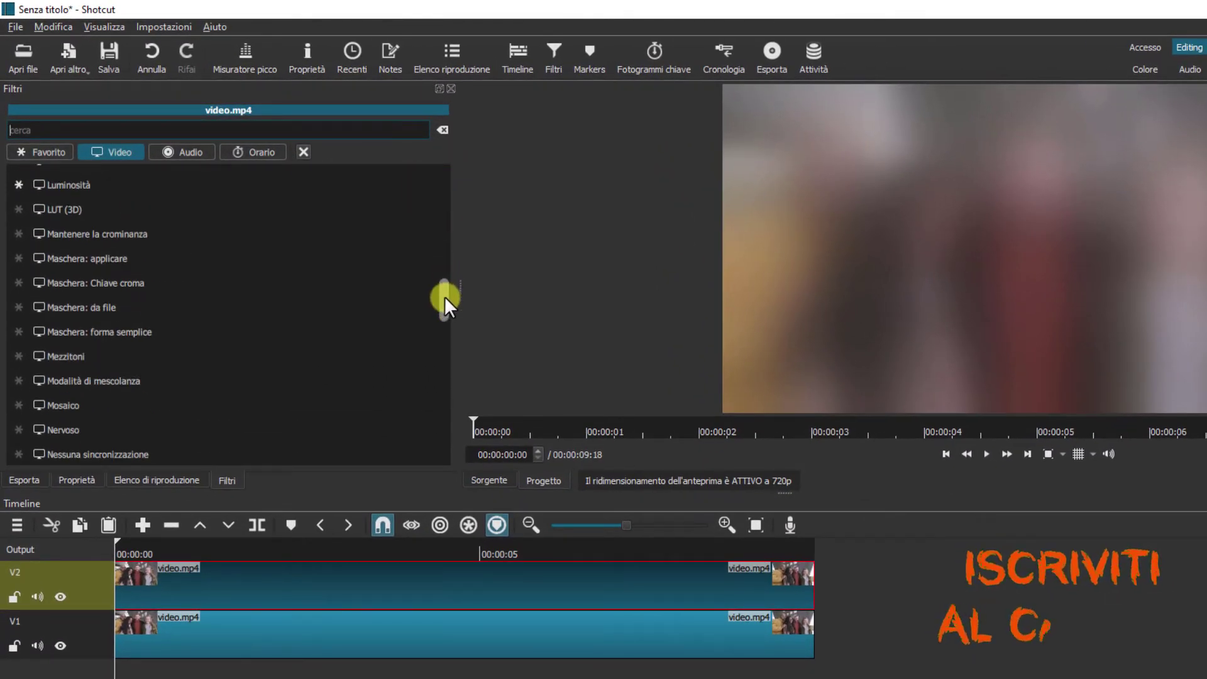
{"action": "left_click", "coordinate": [125, 331]}
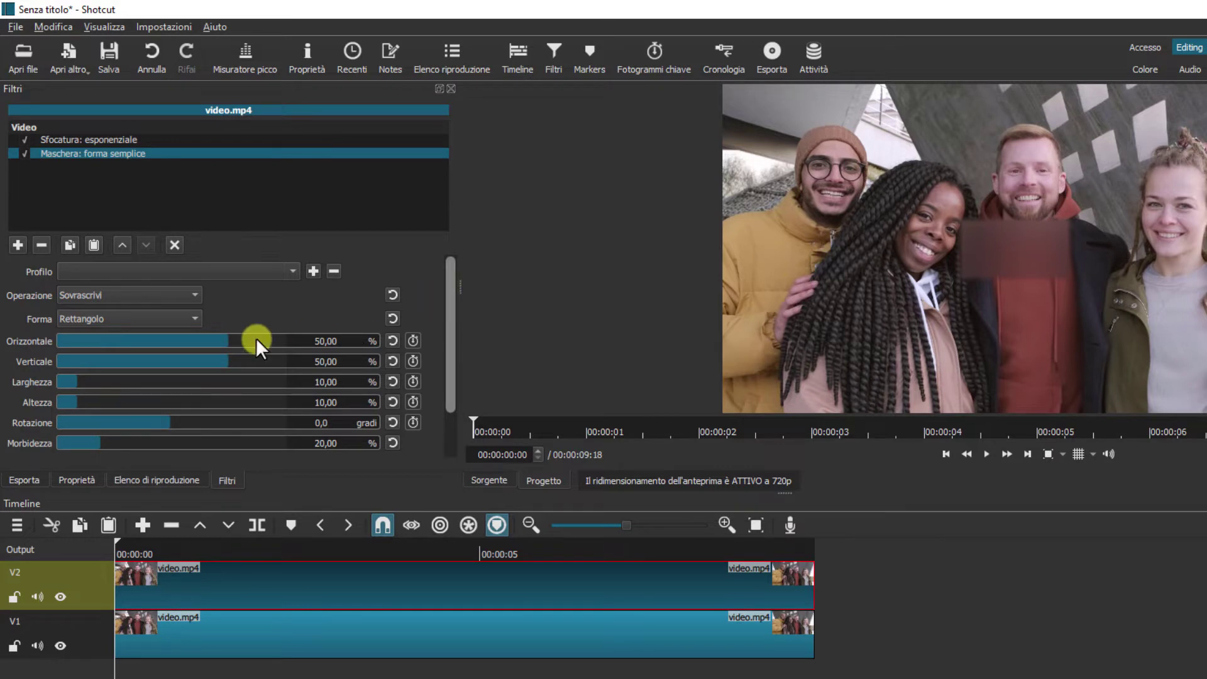
{"action": "left_click", "coordinate": [195, 317]}
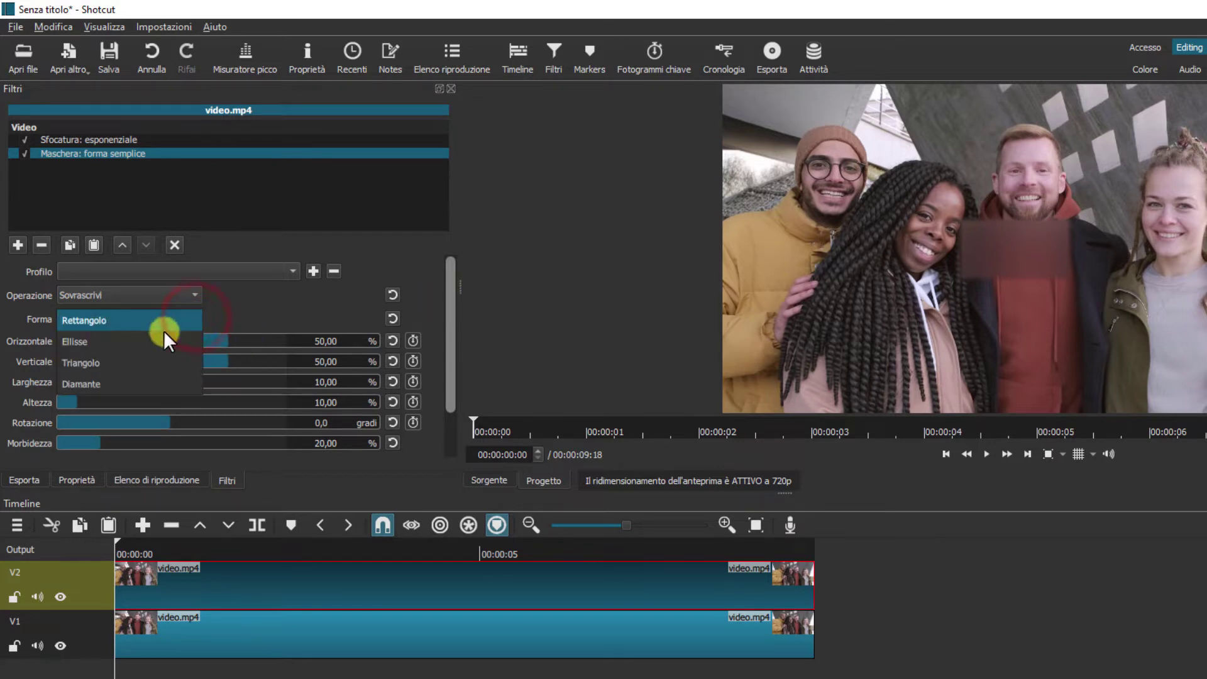
{"action": "left_click", "coordinate": [99, 342]}
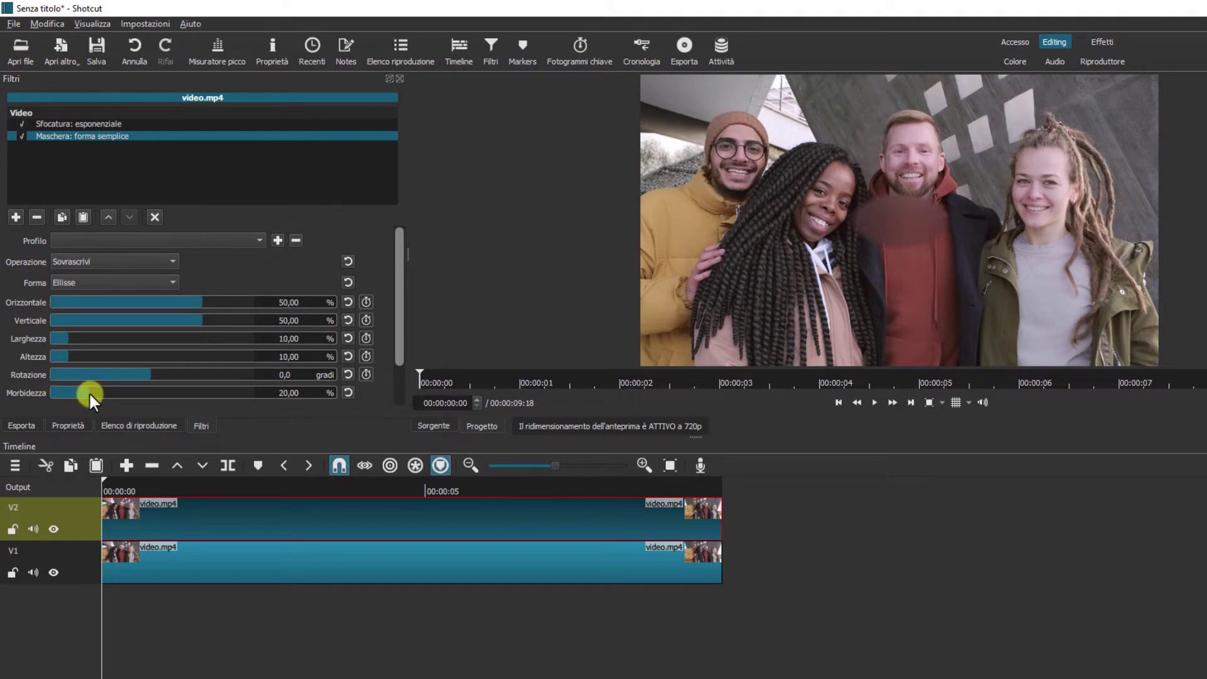
{"action": "left_click_drag", "start_coordinate": [88, 392], "coordinate": [50, 394]}
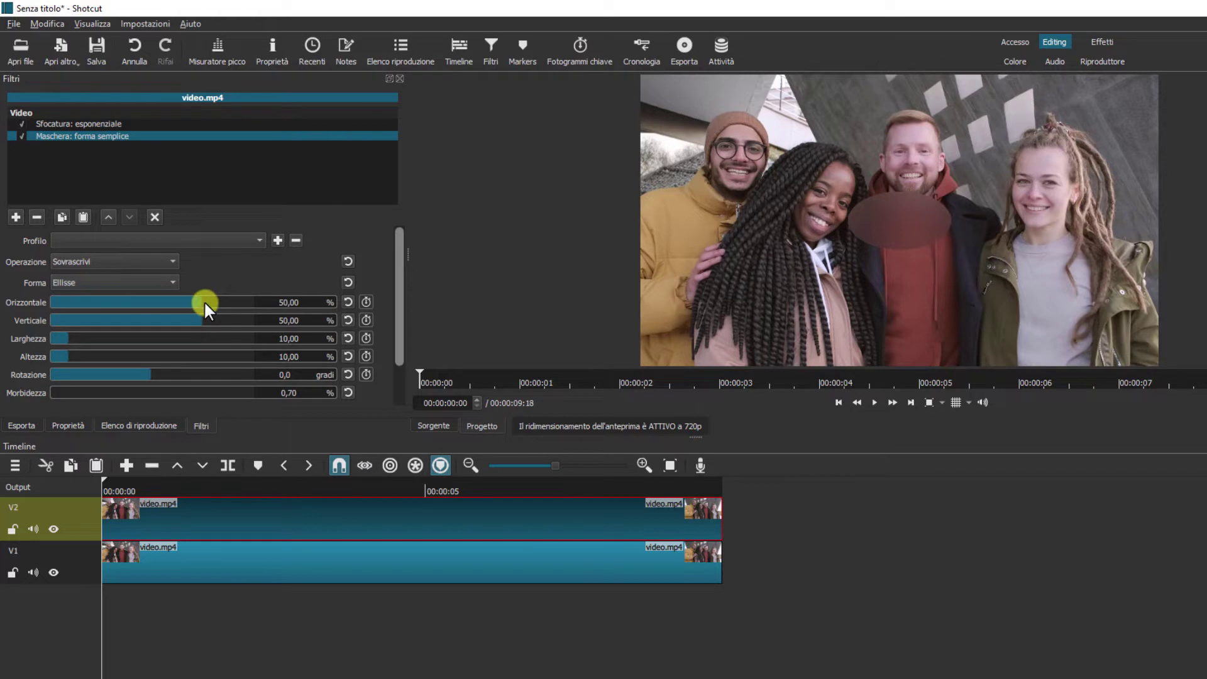
- Fit the mask over the face of the man in yellow: Orizzontale 18,60 %, Verticale 29,12 %, Larghezza 7,02 %, Altezza 13,68 %
{"action": "left_click_drag", "start_coordinate": [204, 301], "coordinate": [171, 326]}
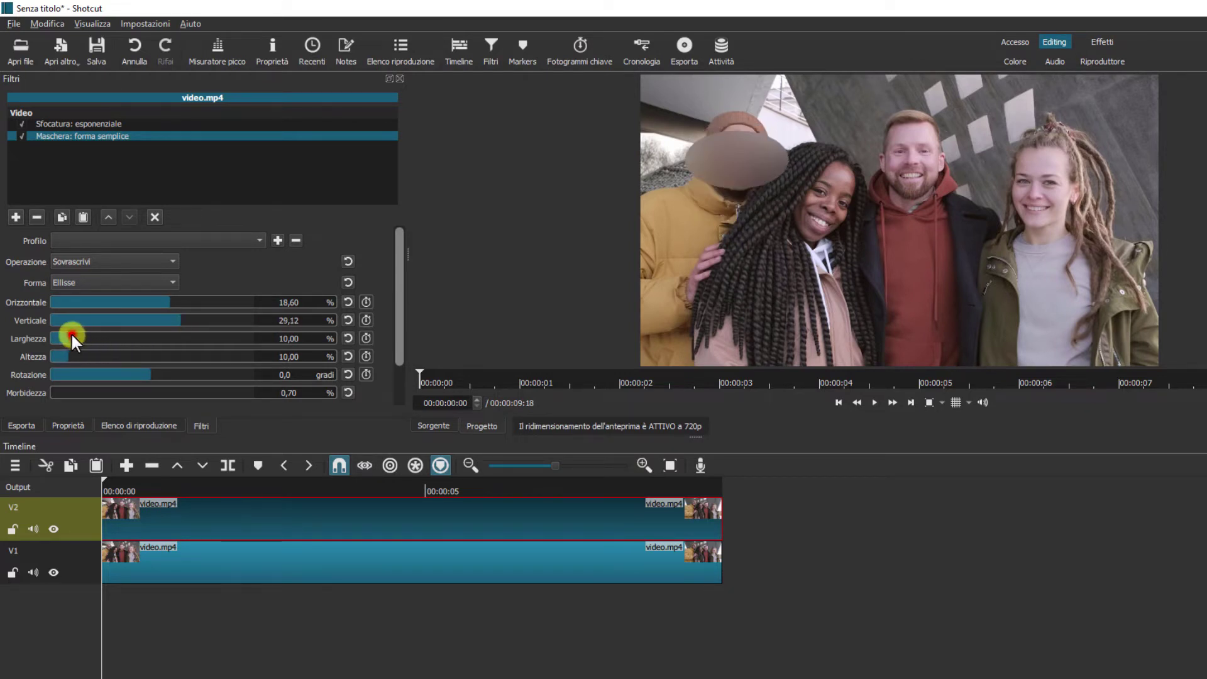
{"action": "left_click_drag", "start_coordinate": [71, 335], "coordinate": [101, 339]}
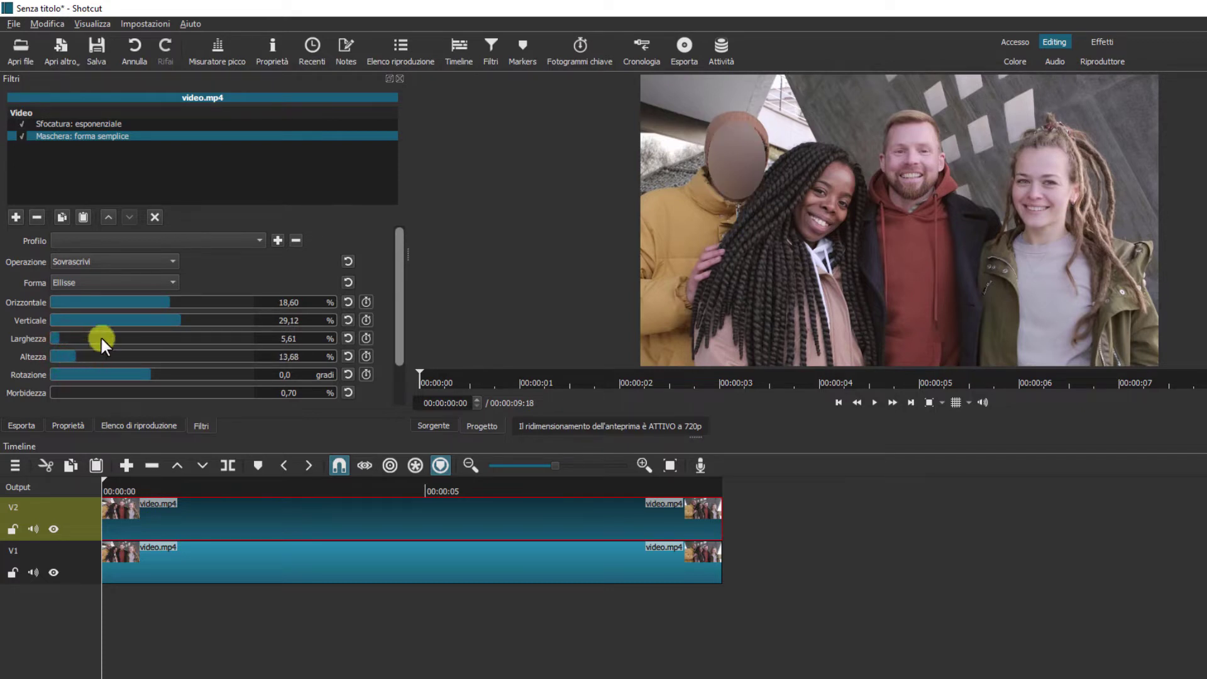
{"action": "left_click_drag", "start_coordinate": [168, 302], "coordinate": [170, 306]}
{"action": "left_click_drag", "start_coordinate": [61, 340], "coordinate": [77, 355]}
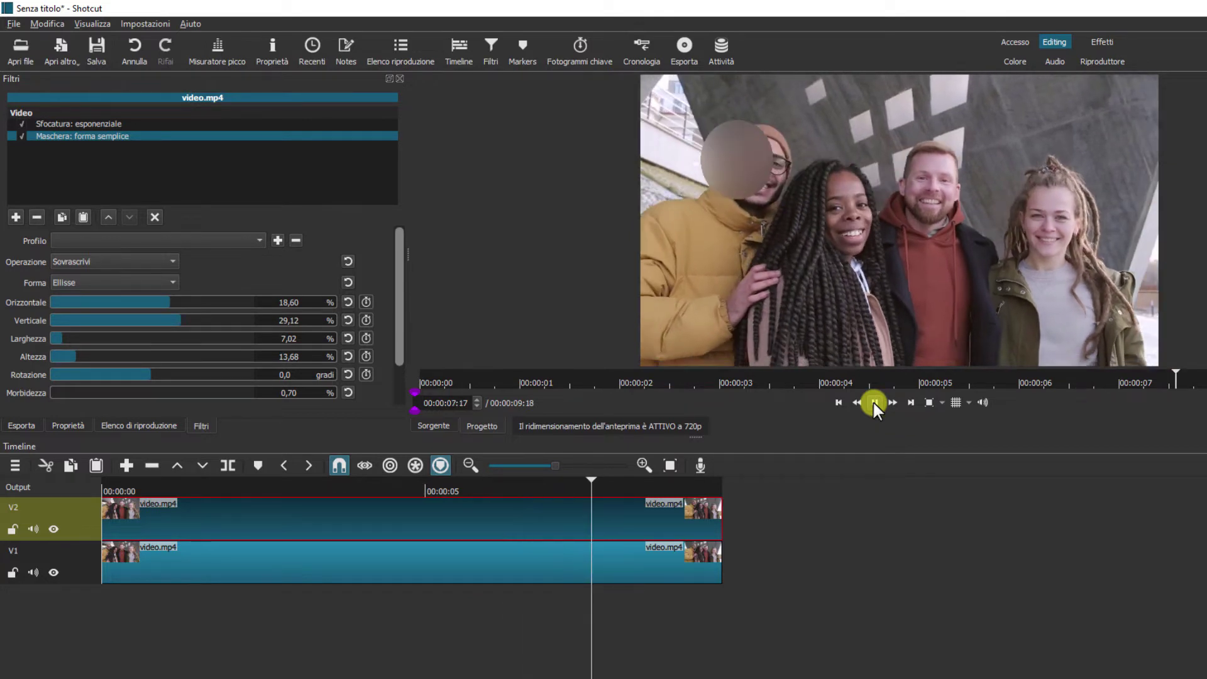
- Check during playback how the blurred ellipse follows the face, and return the playhead to the first frame
{"action": "left_click", "coordinate": [874, 403]}
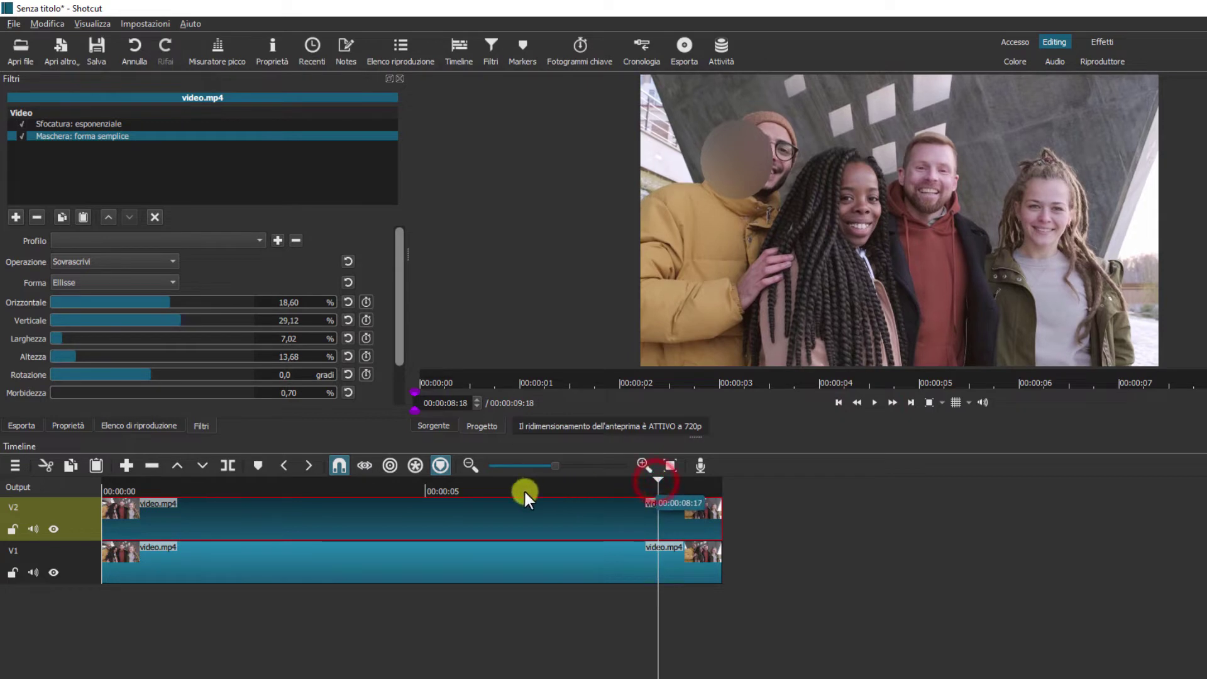
{"action": "left_click_drag", "start_coordinate": [656, 483], "coordinate": [92, 476]}
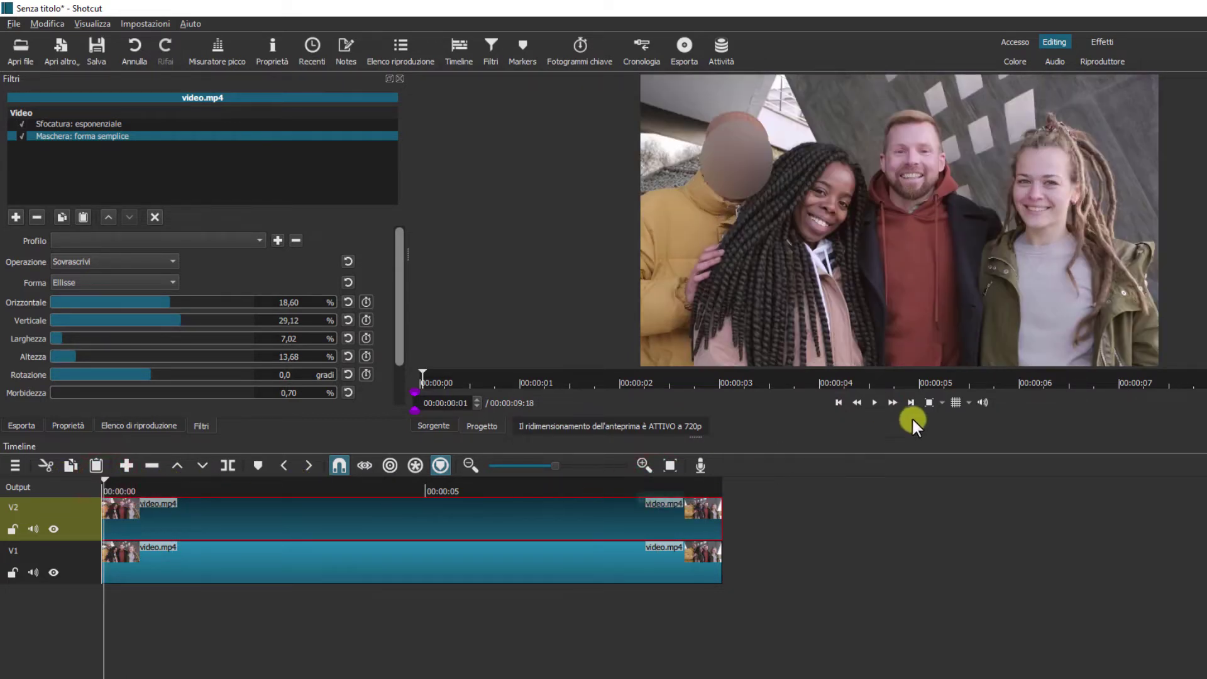
{"action": "left_click", "coordinate": [838, 401]}
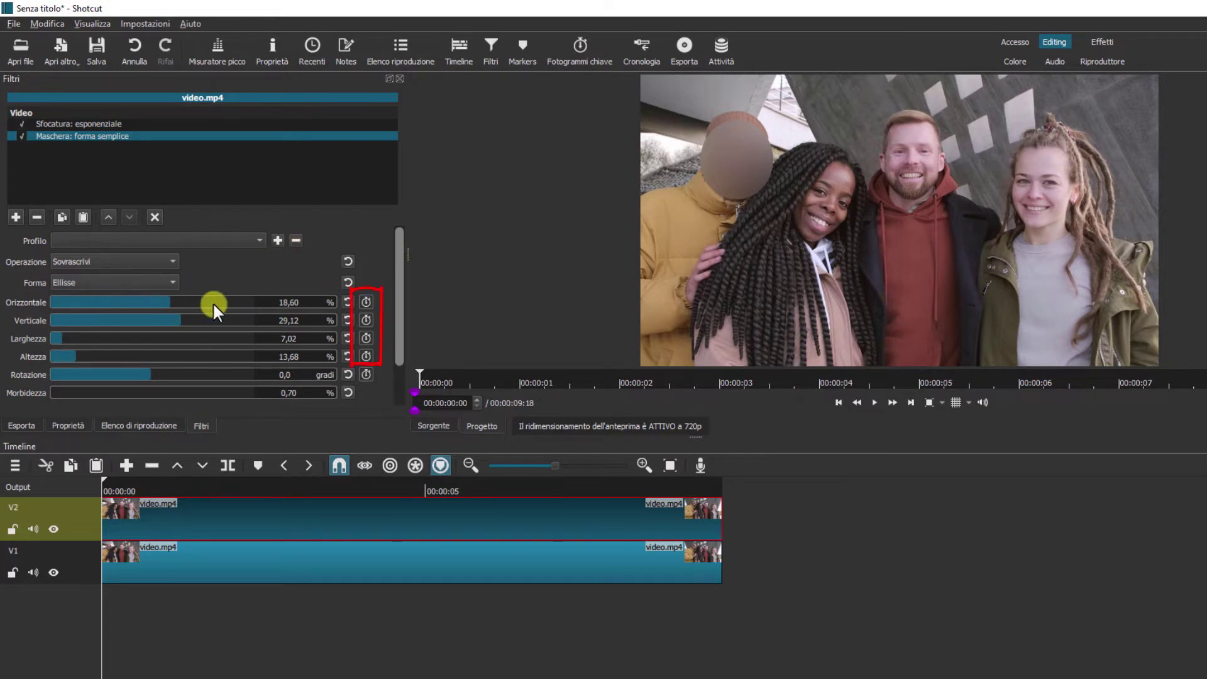
- Enable keyframes for the mask's Orizzontale, Verticale, Larghezza and Altezza parameters at the first frame
{"action": "left_click", "coordinate": [365, 300]}
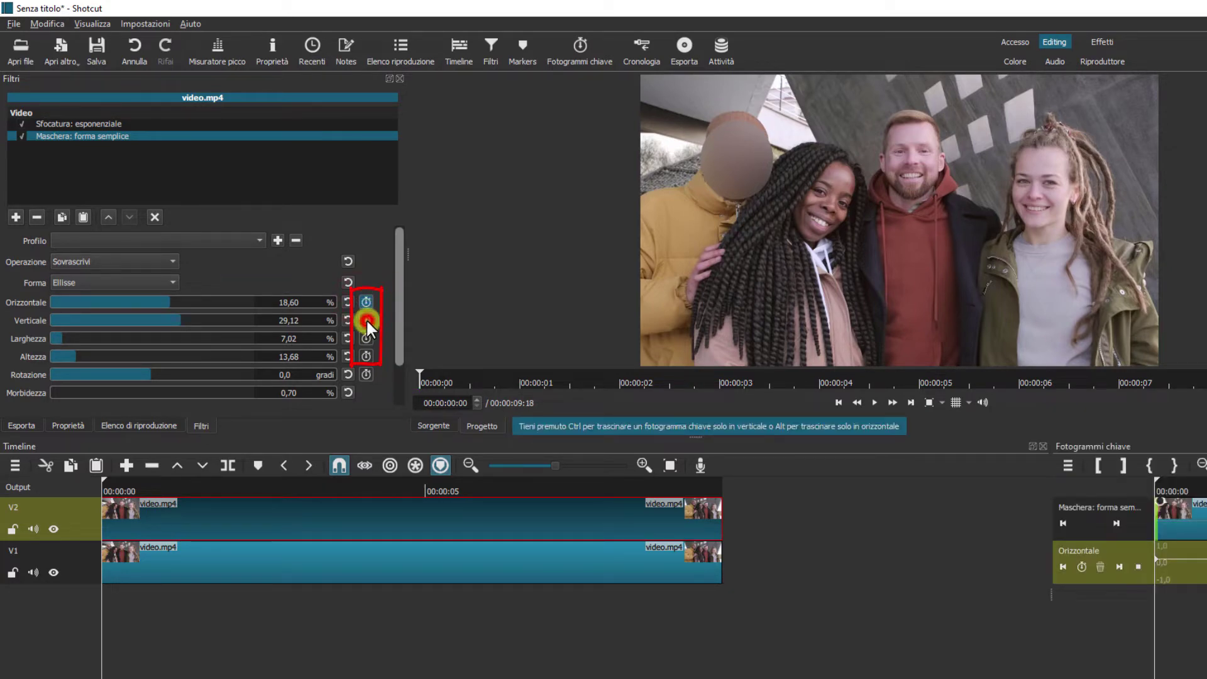
{"action": "left_click", "coordinate": [365, 320]}
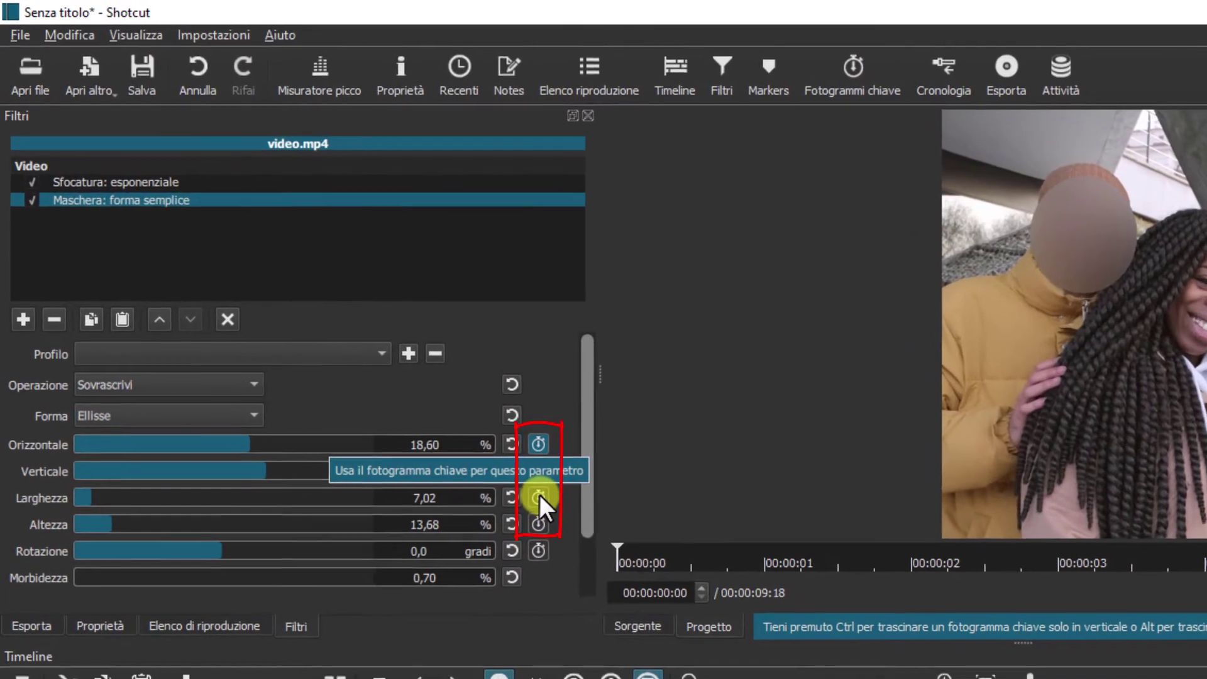
{"action": "left_click", "coordinate": [366, 339]}
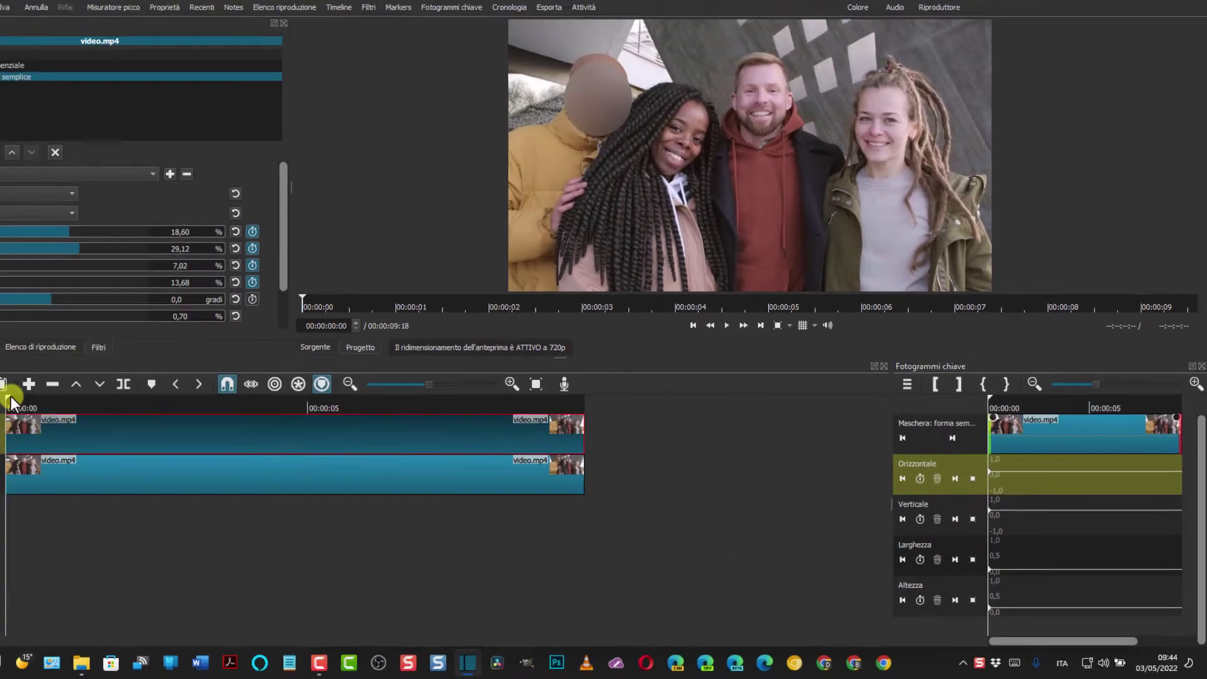
- Keyframe the mask over the moved face at 00:00:03:03 with Orizzontale 17,18 % and Altezza 15,79 %
{"action": "left_click", "coordinate": [0, 238]}
{"action": "left_click_drag", "start_coordinate": [90, 415], "coordinate": [262, 431]}
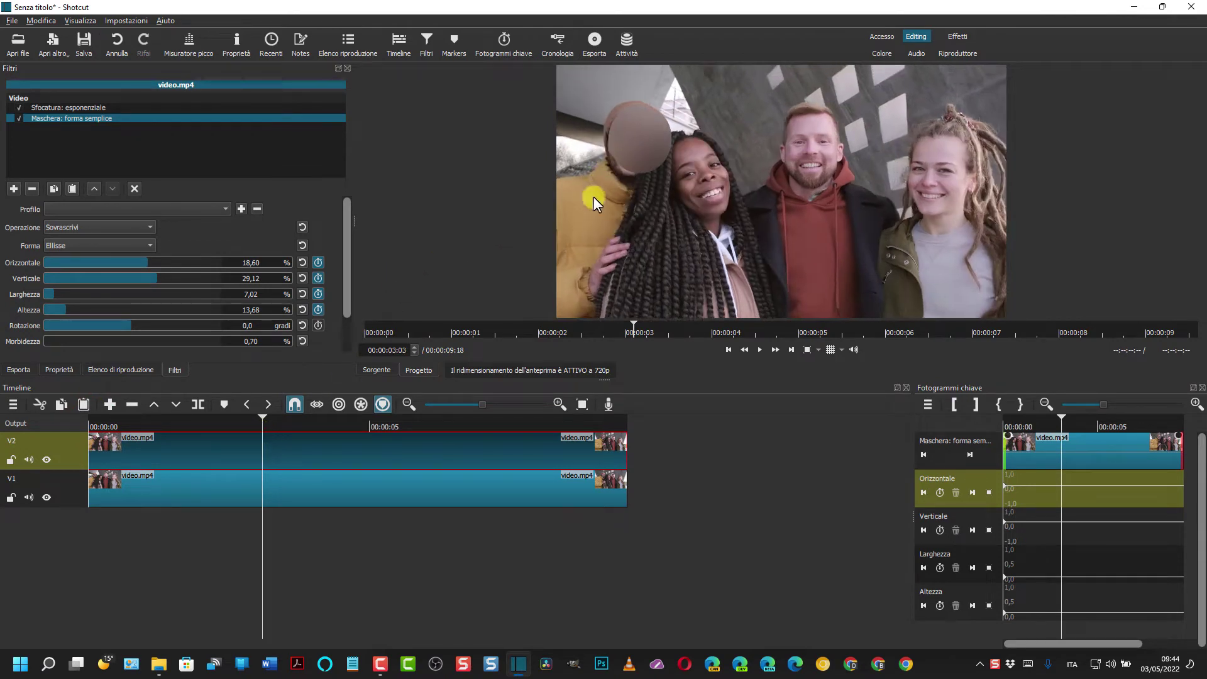
{"action": "left_click", "coordinate": [144, 261]}
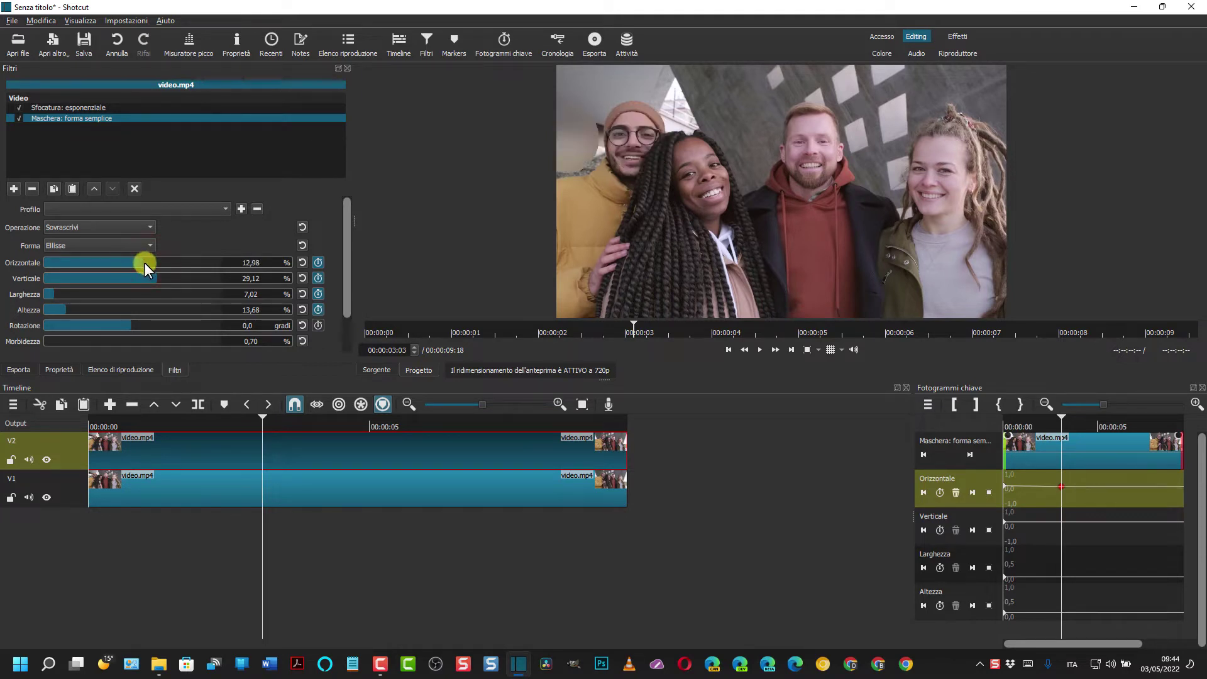
{"action": "left_click_drag", "start_coordinate": [146, 264], "coordinate": [149, 263]}
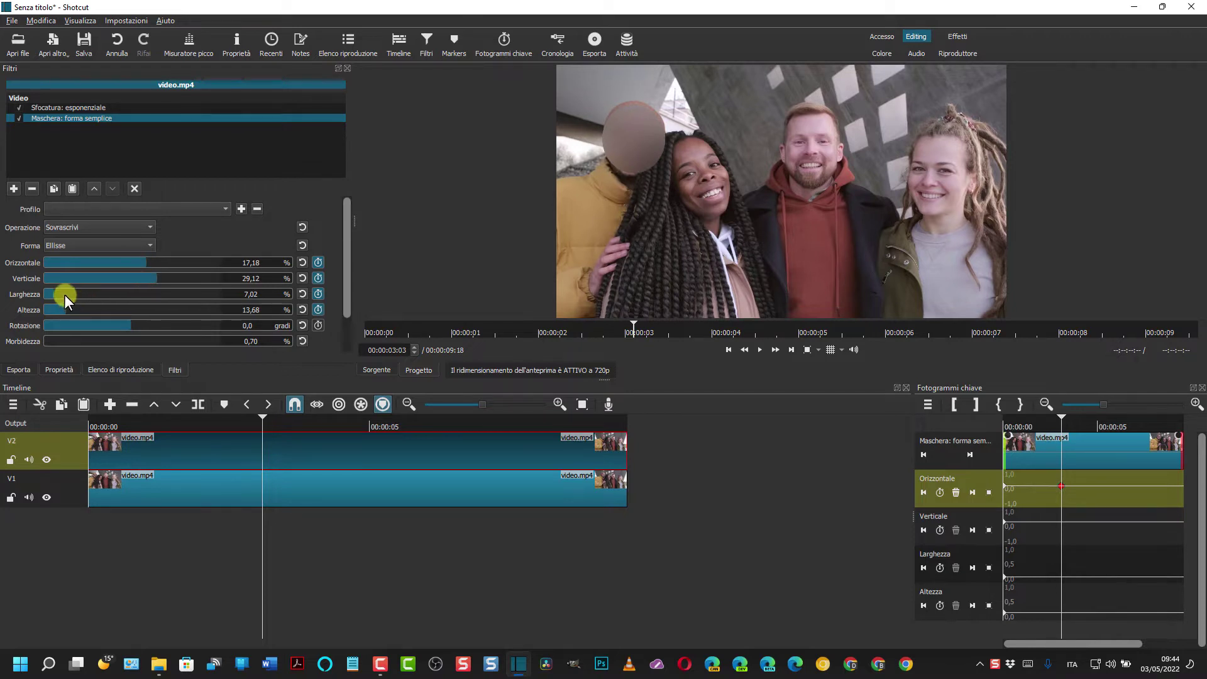
{"action": "left_click_drag", "start_coordinate": [66, 306], "coordinate": [73, 306]}
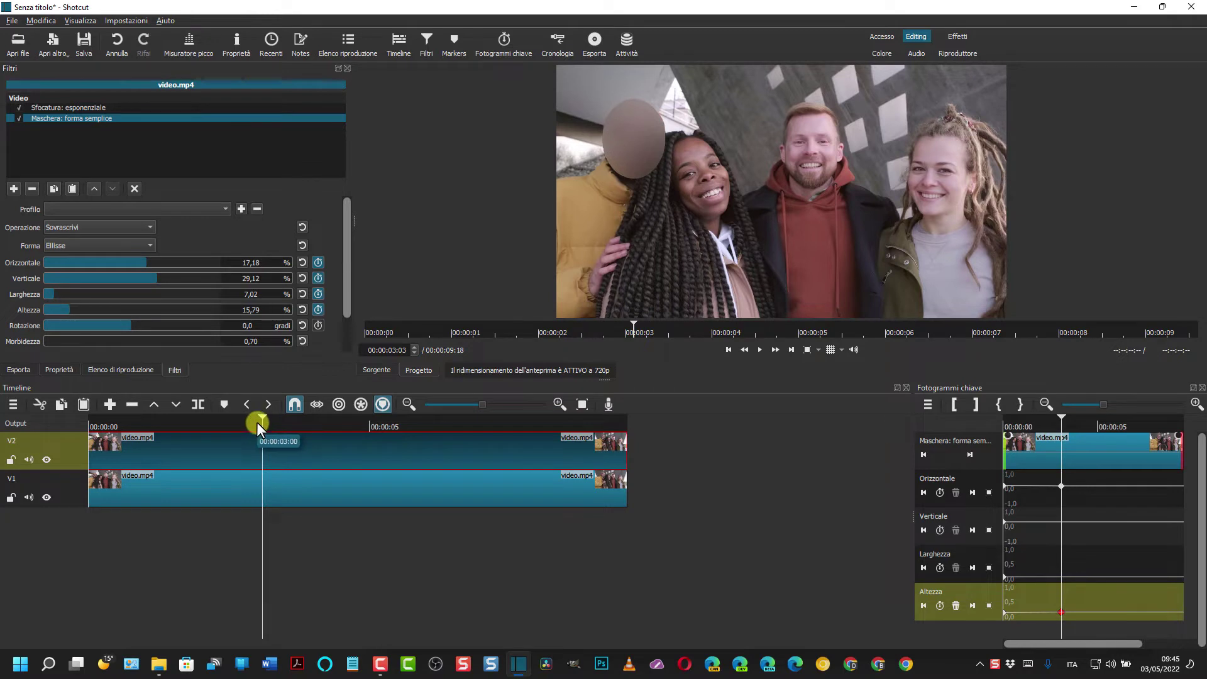
- Keyframe the mask's horizontal position at 00:00:04:19 with Orizzontale set to 20,00 %
{"action": "left_click_drag", "start_coordinate": [272, 418], "coordinate": [348, 427]}
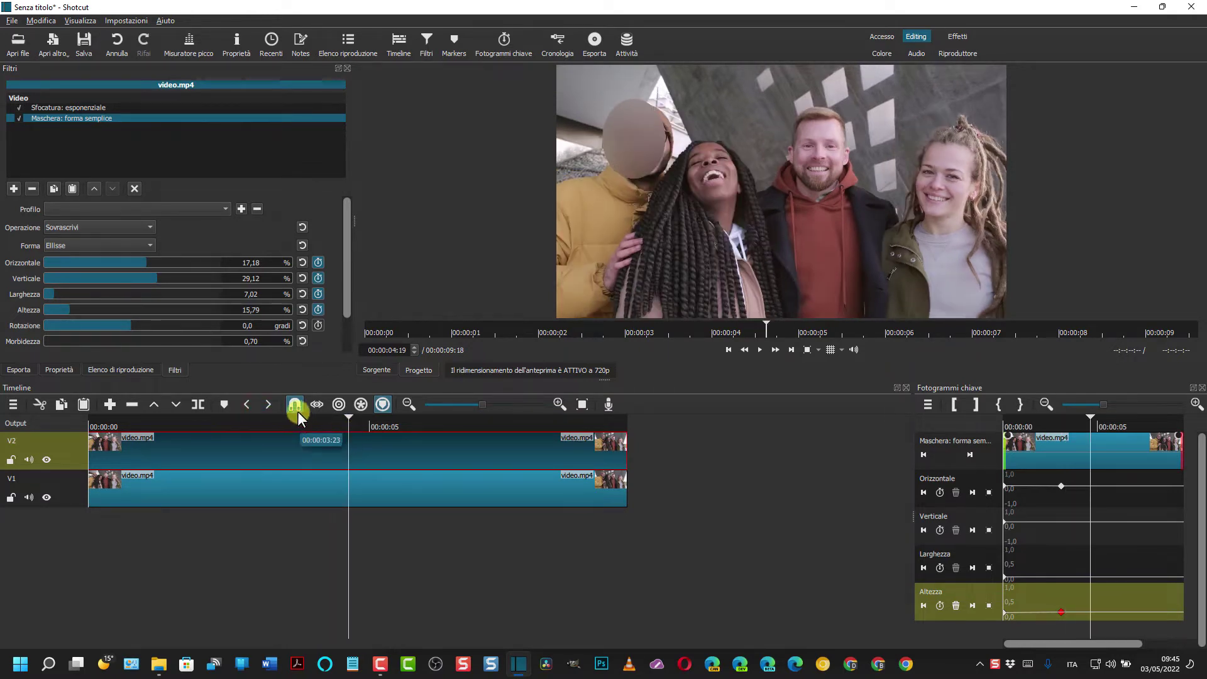
{"action": "left_click", "coordinate": [148, 261]}
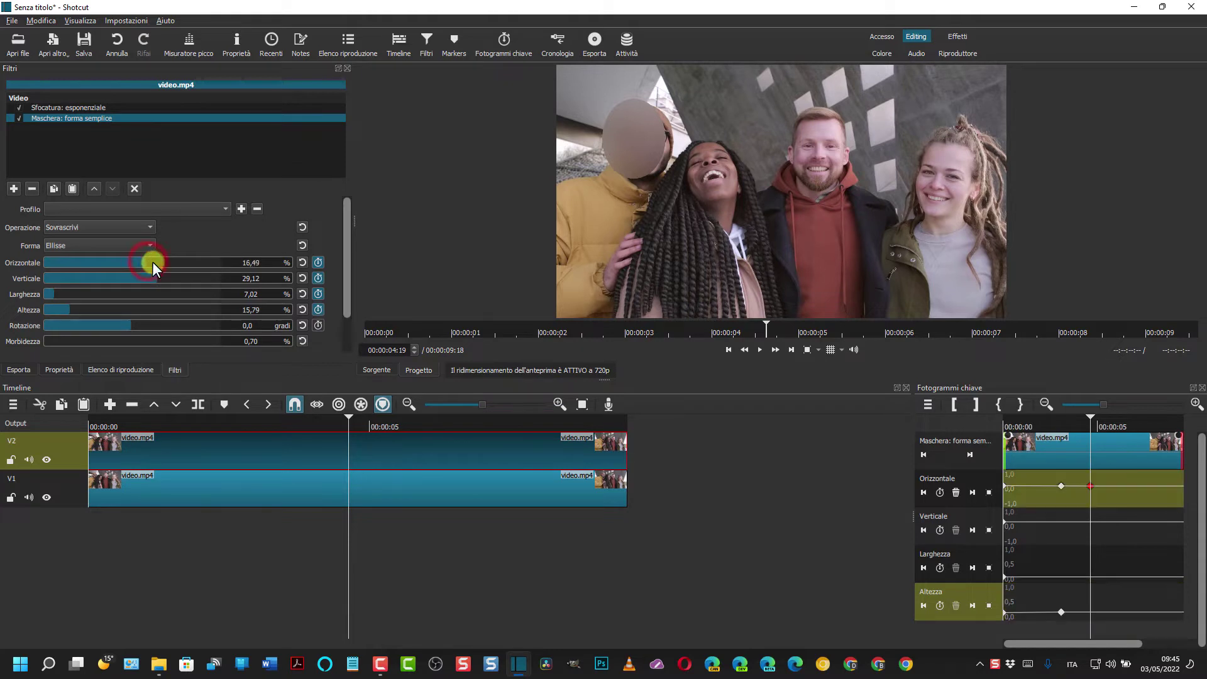
{"action": "left_click_drag", "start_coordinate": [152, 260], "coordinate": [149, 265]}
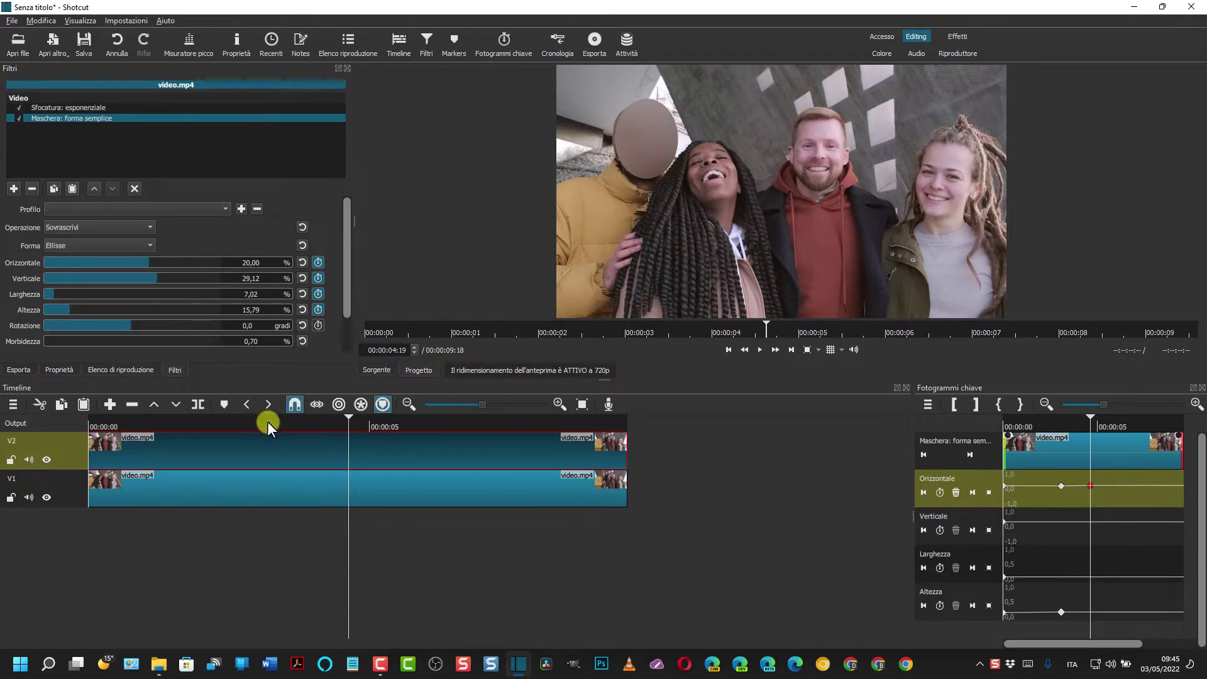
- Keyframe the mask's vertical position at 00:00:06:12 with Verticale set to 34,03 %
{"action": "left_click", "coordinate": [349, 413]}
{"action": "left_click_drag", "start_coordinate": [357, 419], "coordinate": [448, 418]}
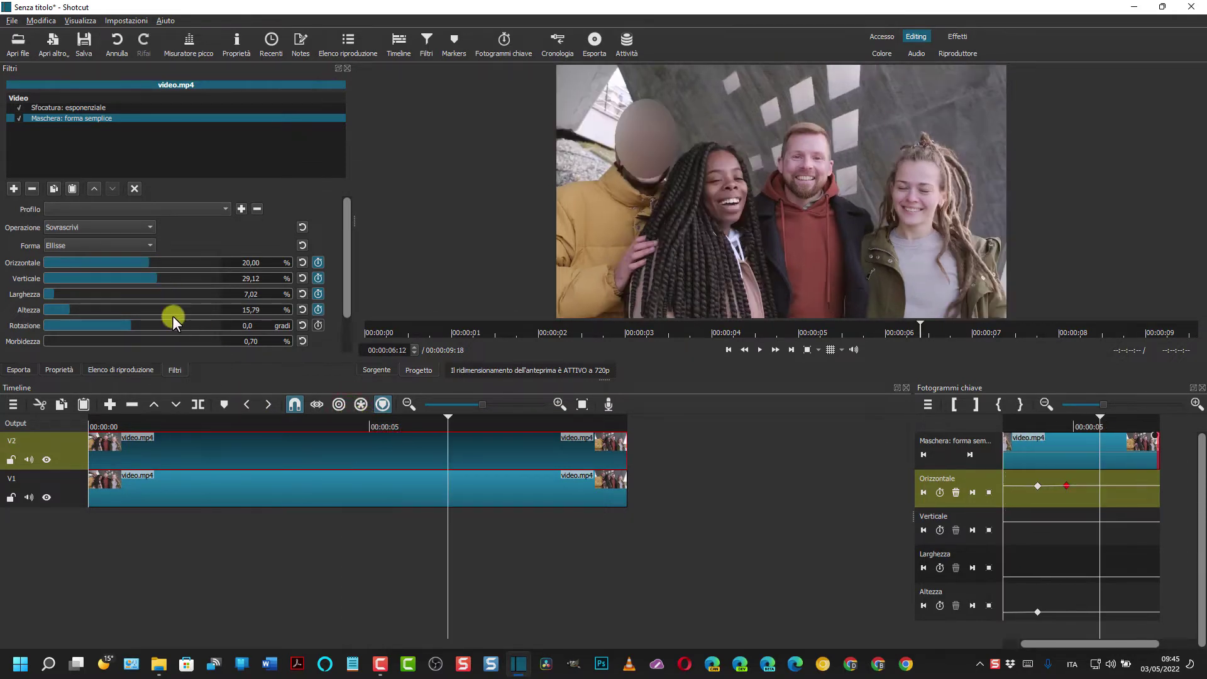
{"action": "left_click", "coordinate": [157, 278]}
{"action": "left_click_drag", "start_coordinate": [159, 274], "coordinate": [163, 278]}
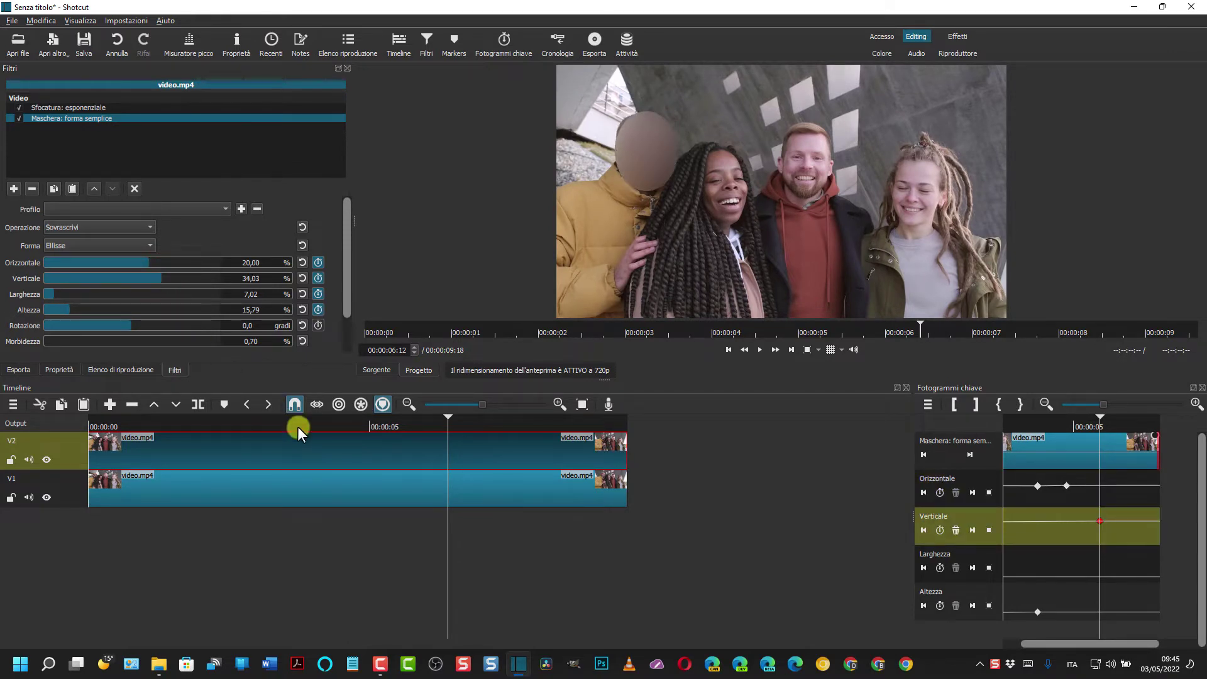
- Keyframe the mask over the face at 00:00:08:17 with Orizzontale 24,21 % and Verticale 26,32 %
{"action": "left_click_drag", "start_coordinate": [447, 418], "coordinate": [494, 419]}
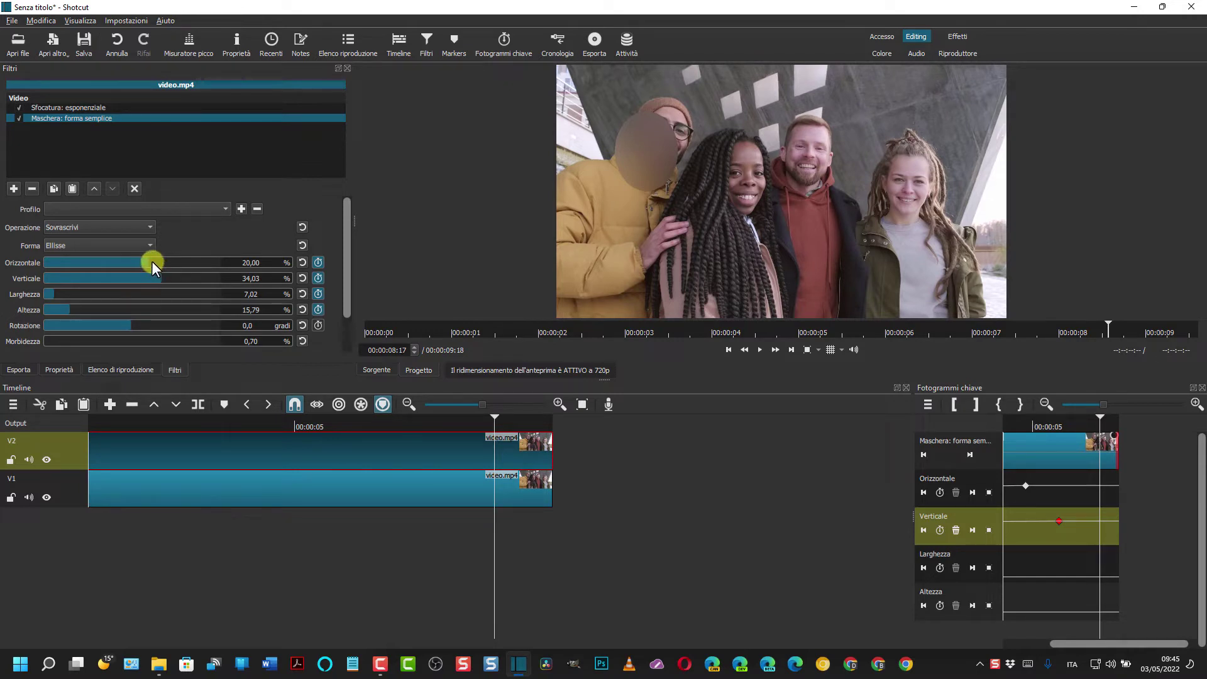
{"action": "mouse_move", "coordinate": [152, 261]}
{"action": "left_mouse_down"}
{"action": "mouse_move", "coordinate": [164, 263]}
{"action": "mouse_move", "coordinate": [154, 268]}
{"action": "left_mouse_up"}
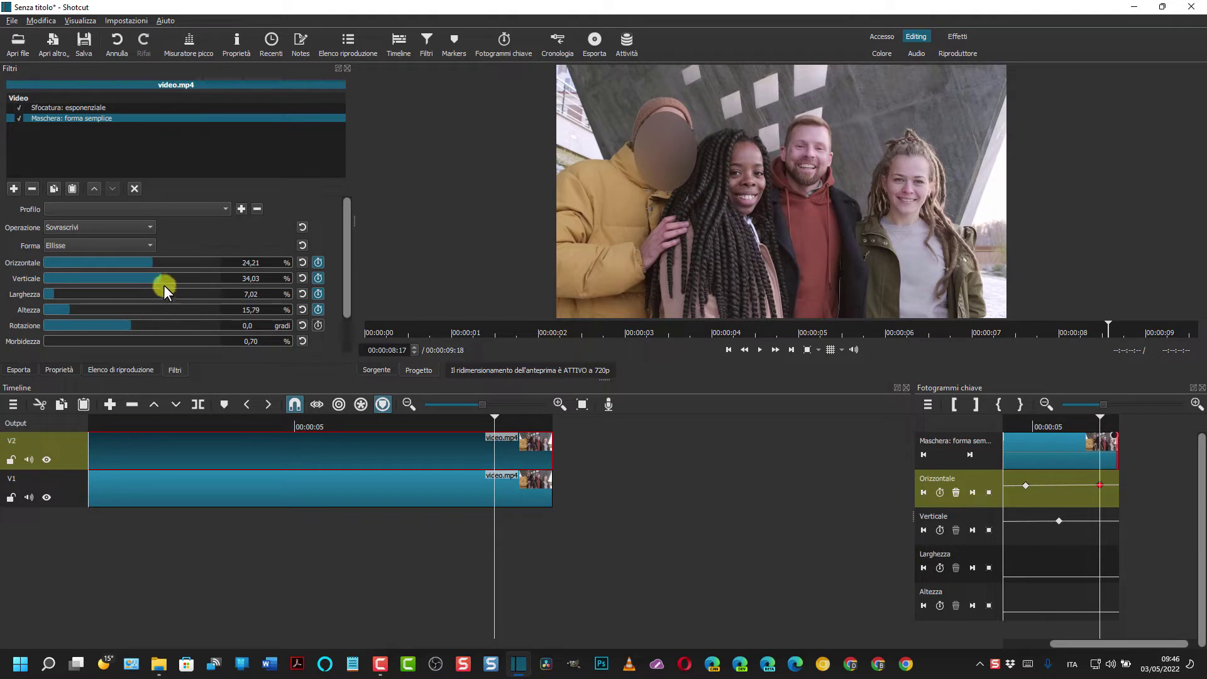
{"action": "left_click", "coordinate": [163, 278]}
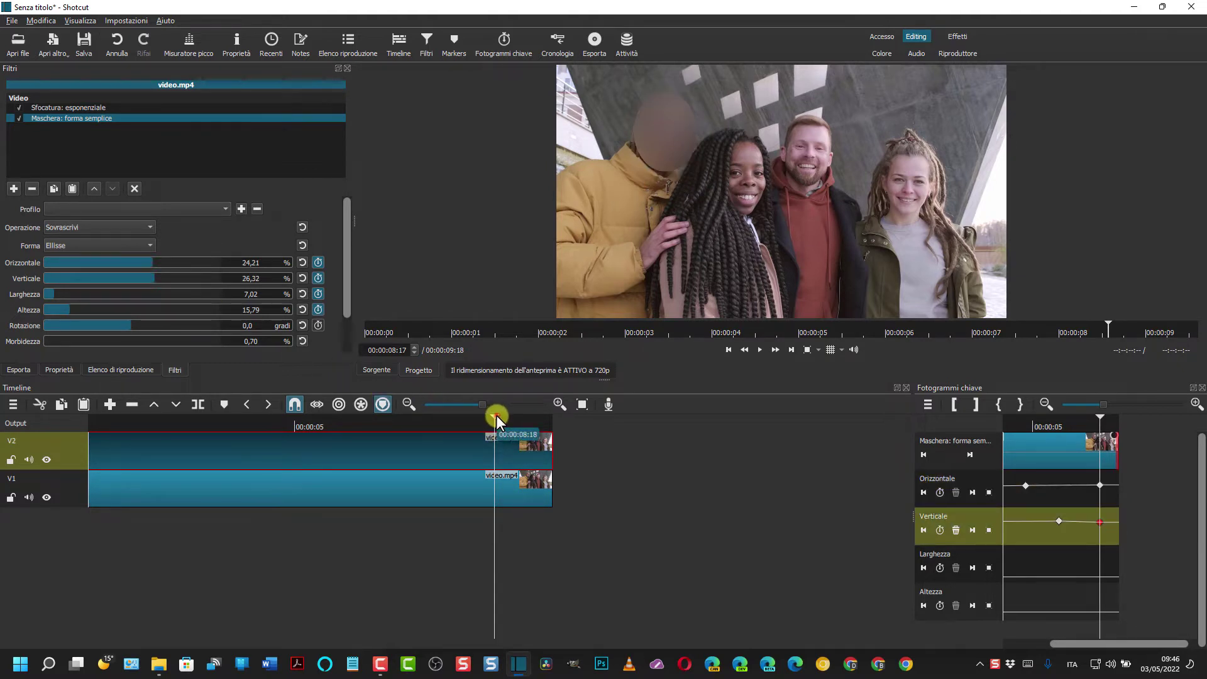
- Keyframe the mask at the end of the clip, 00:00:09:18, with Orizzontale 27,01 % and Verticale 23,51 %
{"action": "left_click_drag", "start_coordinate": [496, 415], "coordinate": [504, 421]}
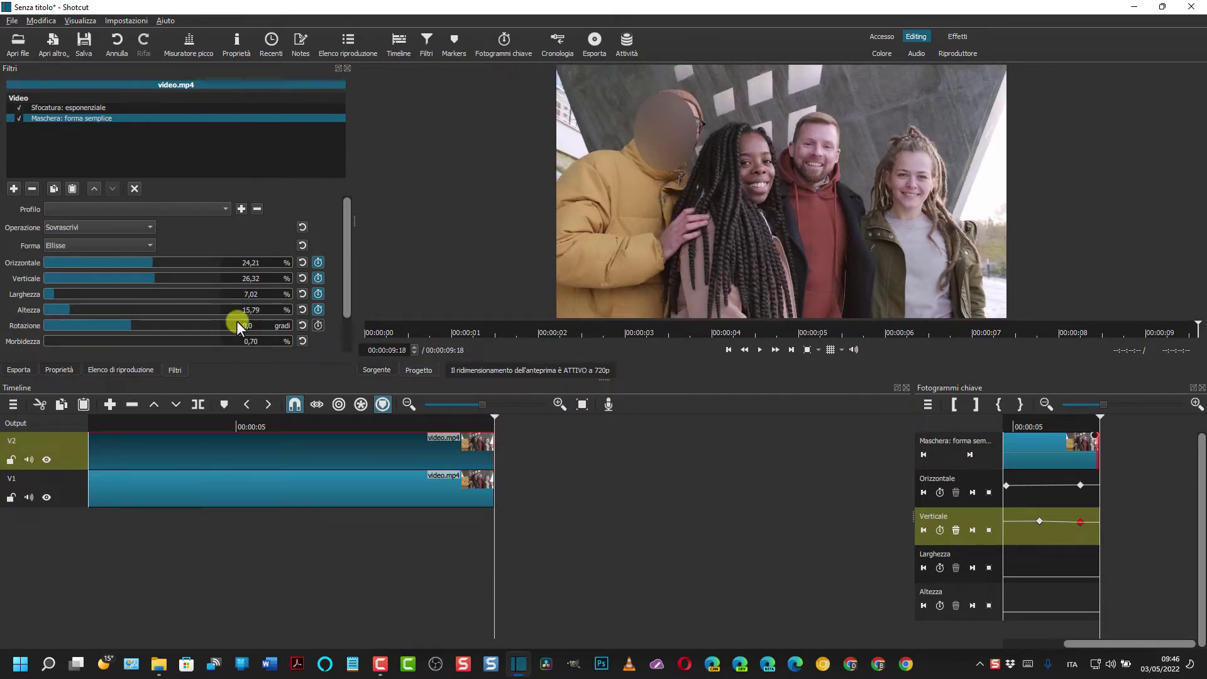
{"action": "left_click", "coordinate": [155, 263]}
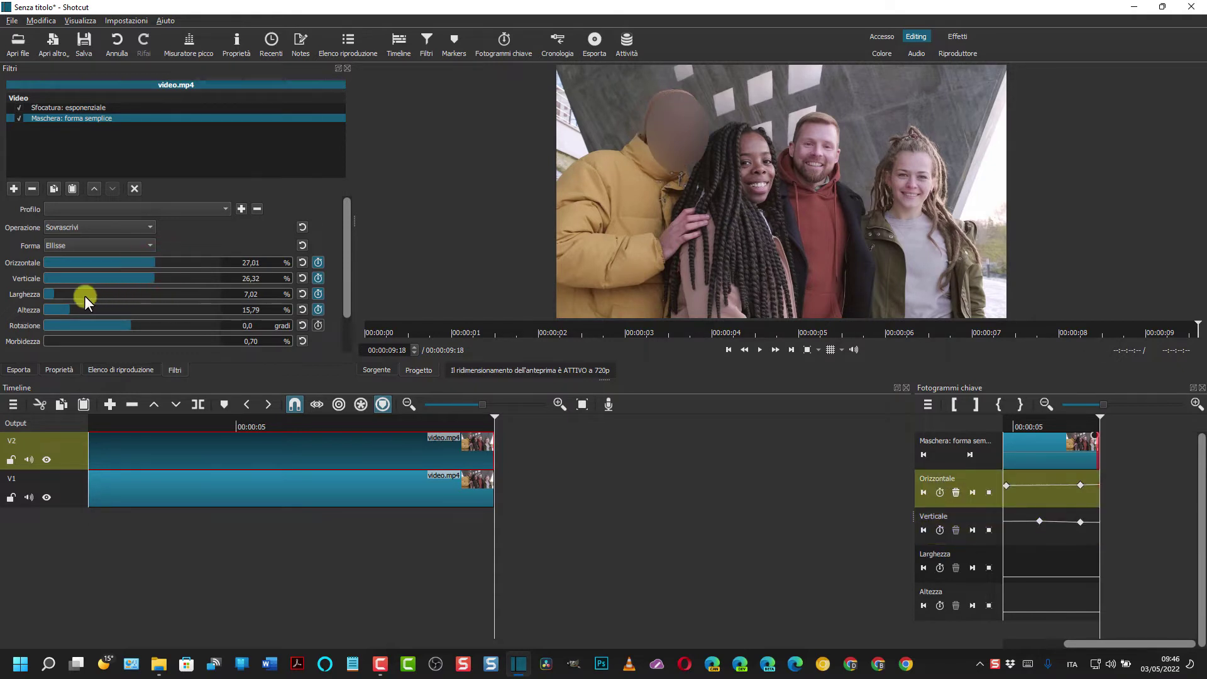
{"action": "left_click", "coordinate": [153, 279]}
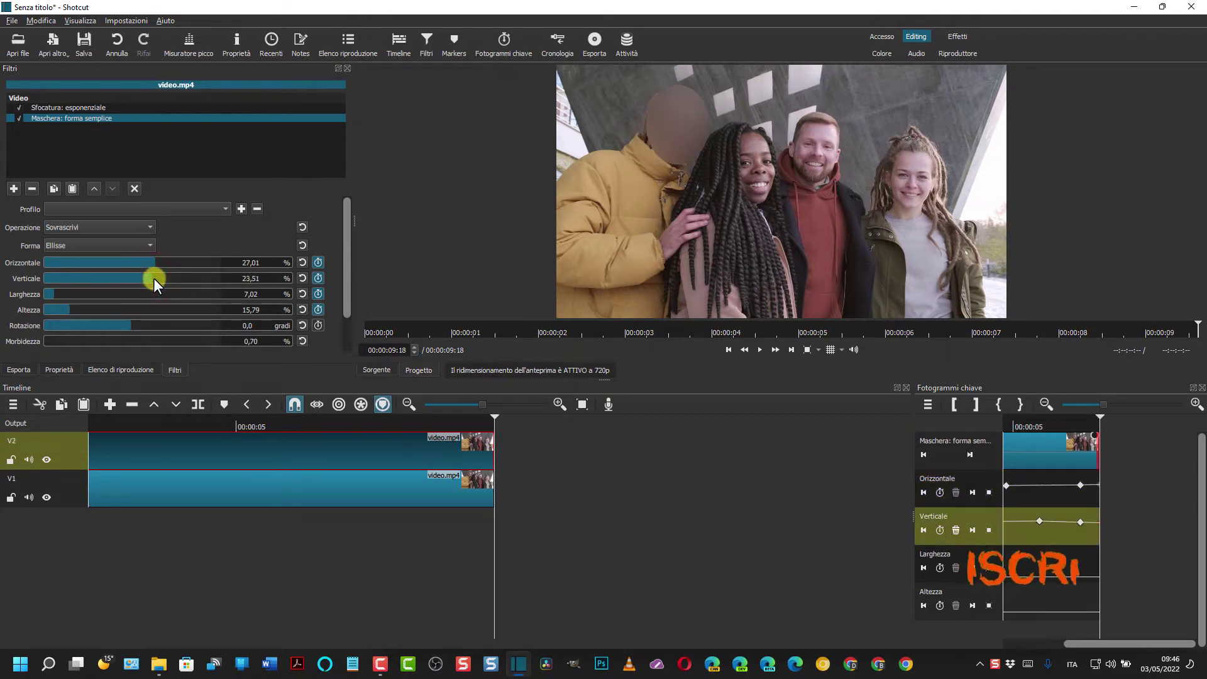
- Play the project from the first frame to check how the blur tracks the face, and move the playhead to about 00:00:07:00
{"action": "left_click", "coordinate": [727, 351]}
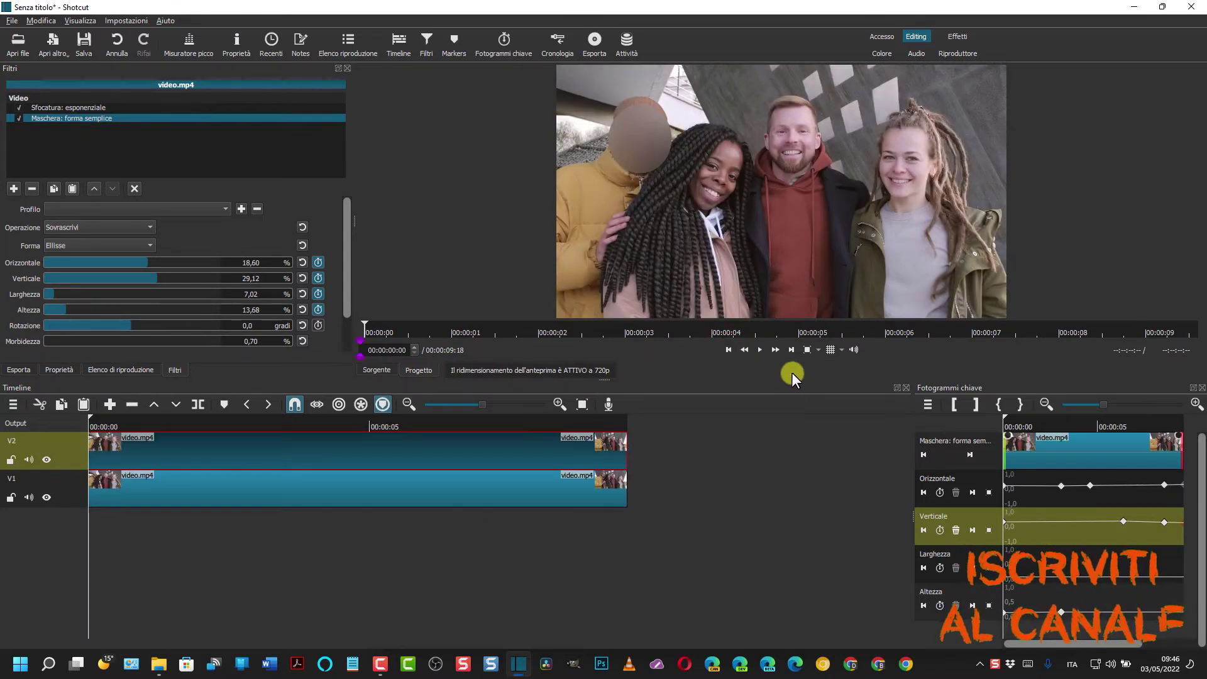
{"action": "left_click", "coordinate": [759, 349]}
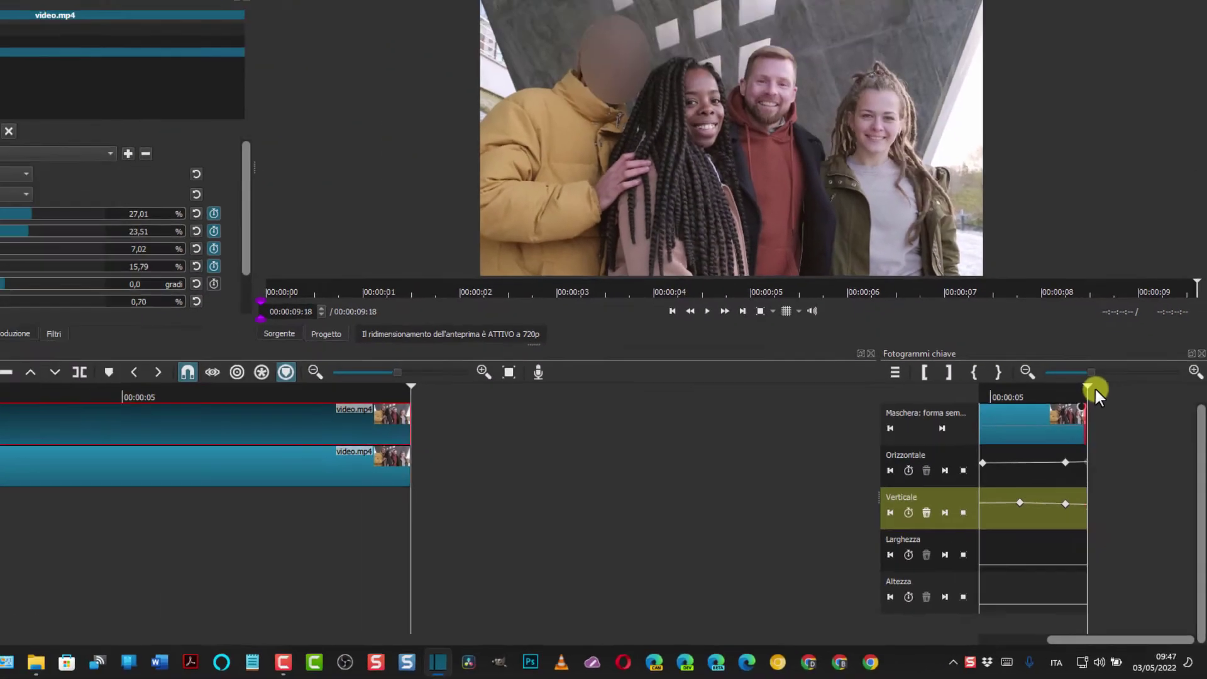
{"action": "left_click", "coordinate": [1074, 395]}
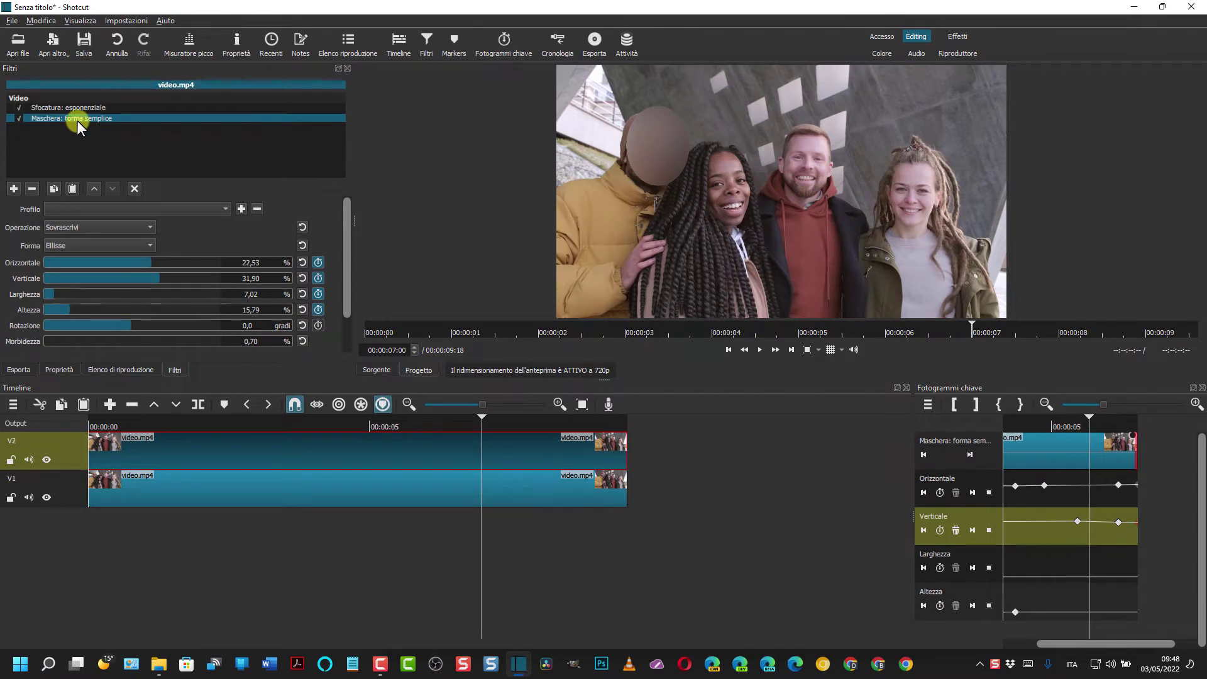
- Examine the mask filter's keyframes in the Effetti layout and return to the Editing layout
{"action": "left_click", "coordinate": [959, 37]}
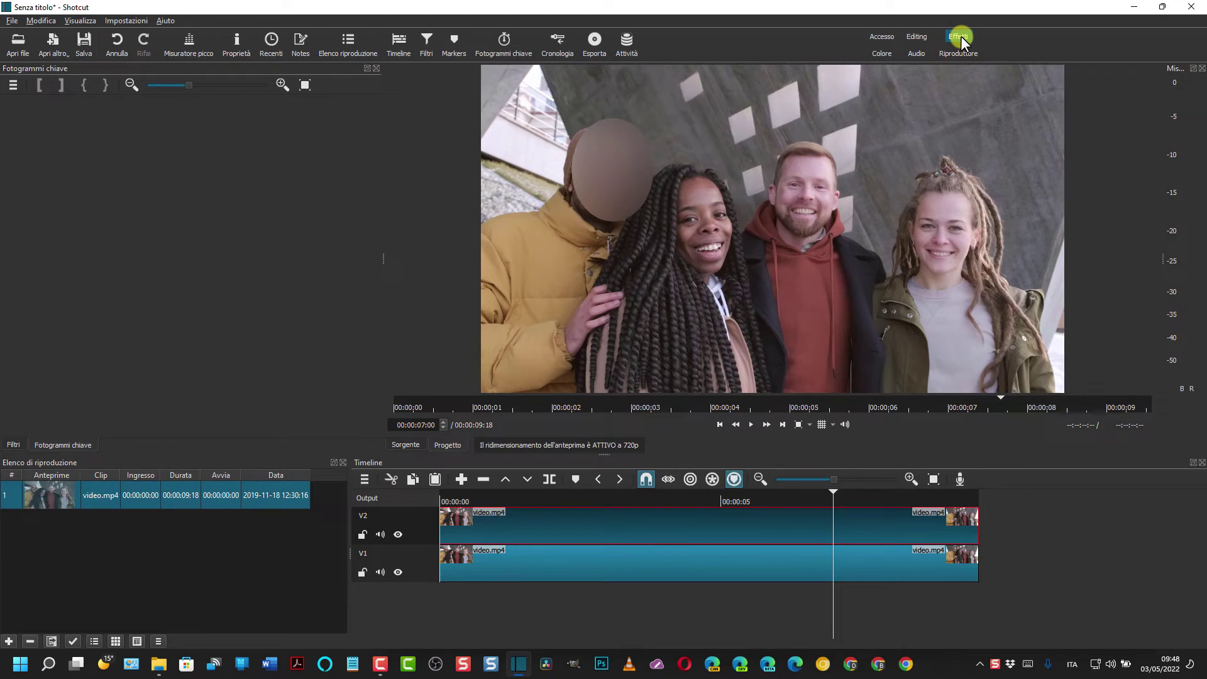
{"action": "left_click", "coordinate": [14, 444]}
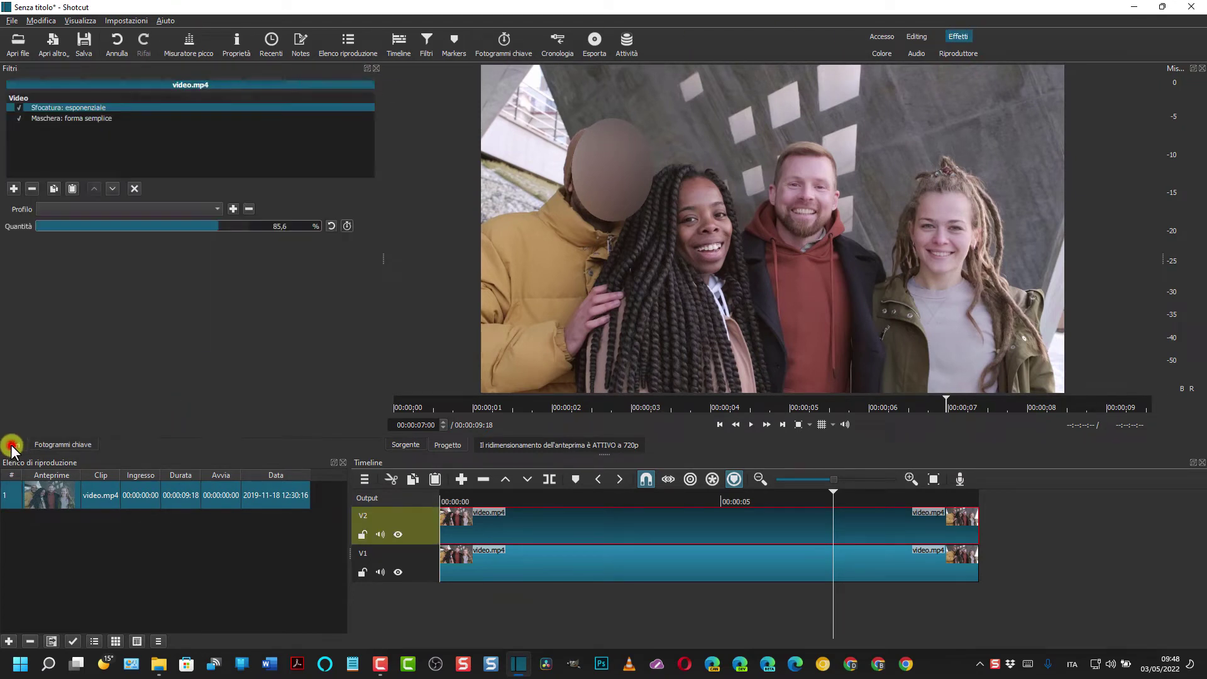
{"action": "left_click", "coordinate": [69, 119]}
{"action": "left_click", "coordinate": [63, 444]}
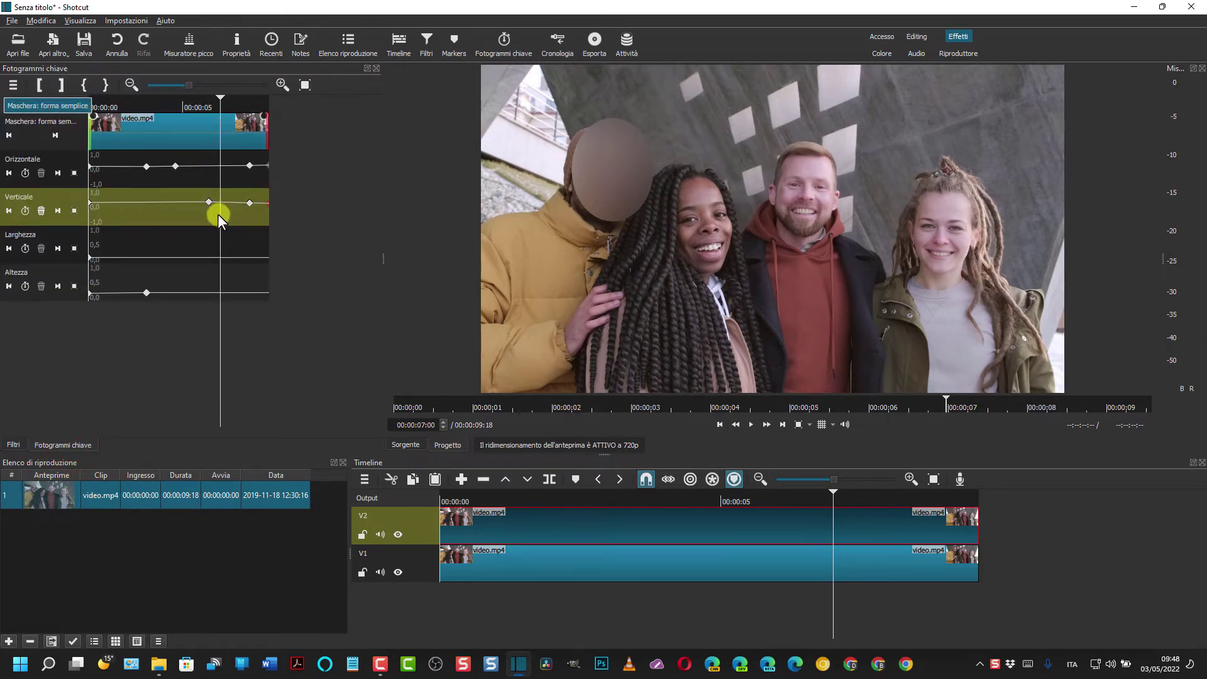
{"action": "left_click", "coordinate": [144, 166]}
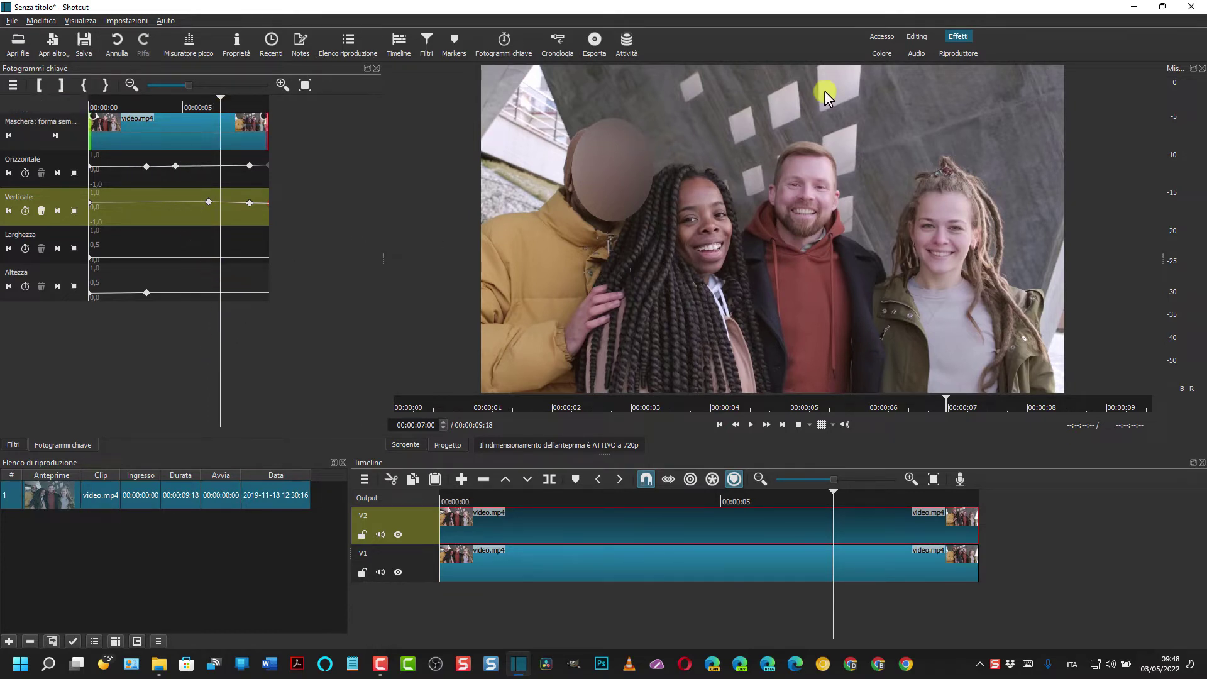
{"action": "left_click", "coordinate": [920, 36]}
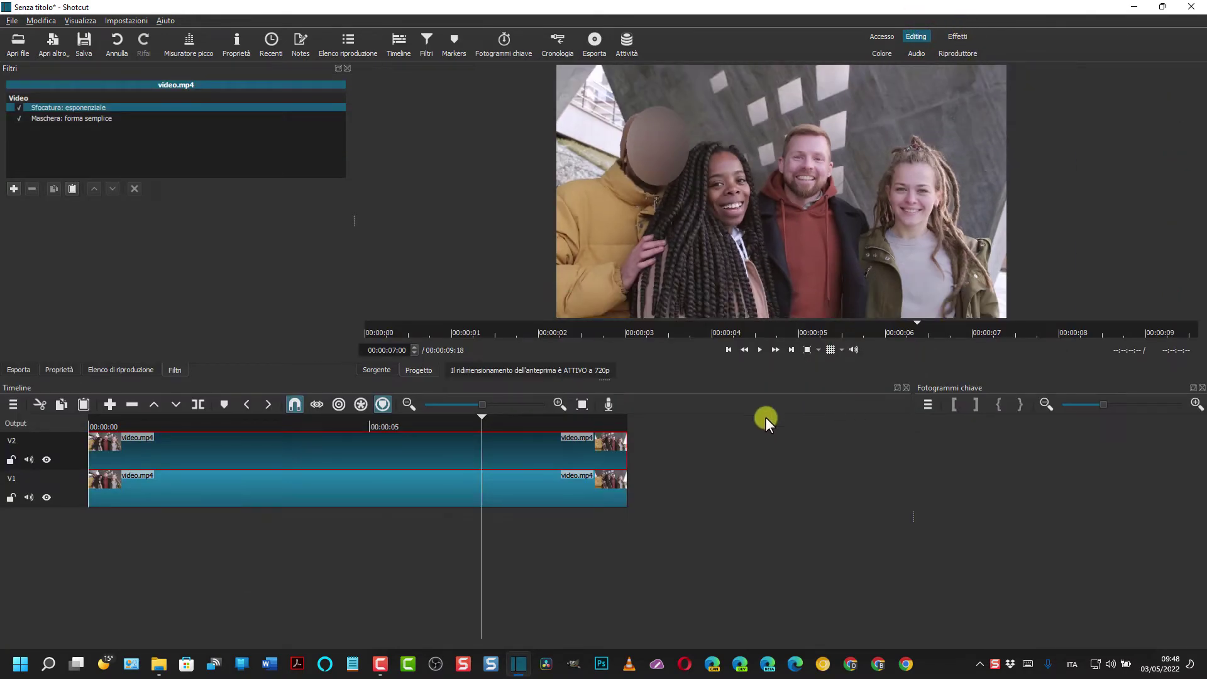
- Review the V2 clip's "Maschera: forma semplice" filter with its keyframes and return the playhead to the first frame
{"action": "left_click_drag", "start_coordinate": [485, 416], "coordinate": [411, 418]}
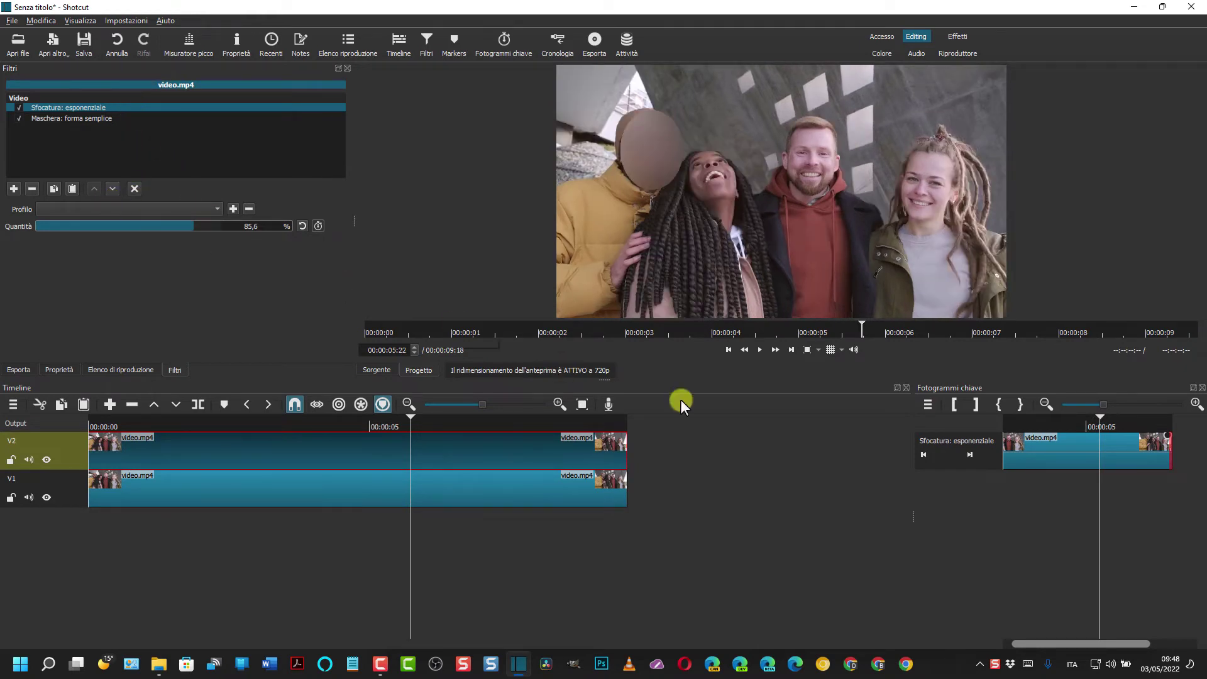
{"action": "left_click", "coordinate": [89, 118]}
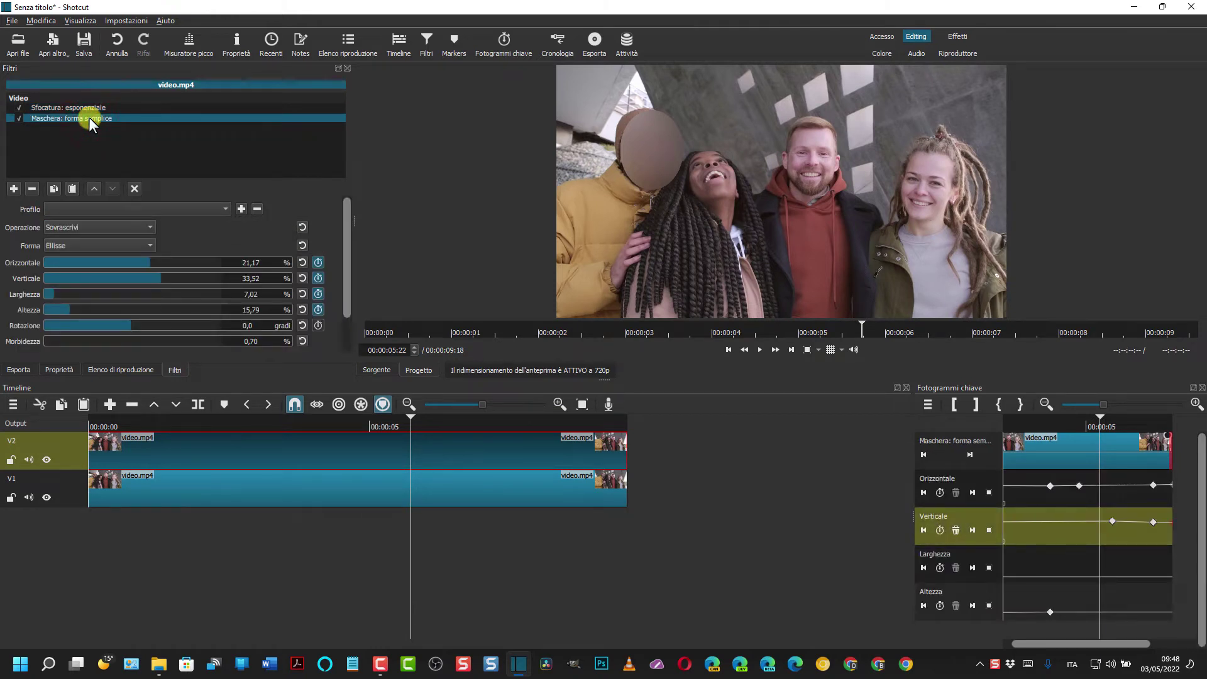
{"action": "left_click", "coordinate": [408, 417]}
{"action": "left_click_drag", "start_coordinate": [407, 416], "coordinate": [95, 428]}
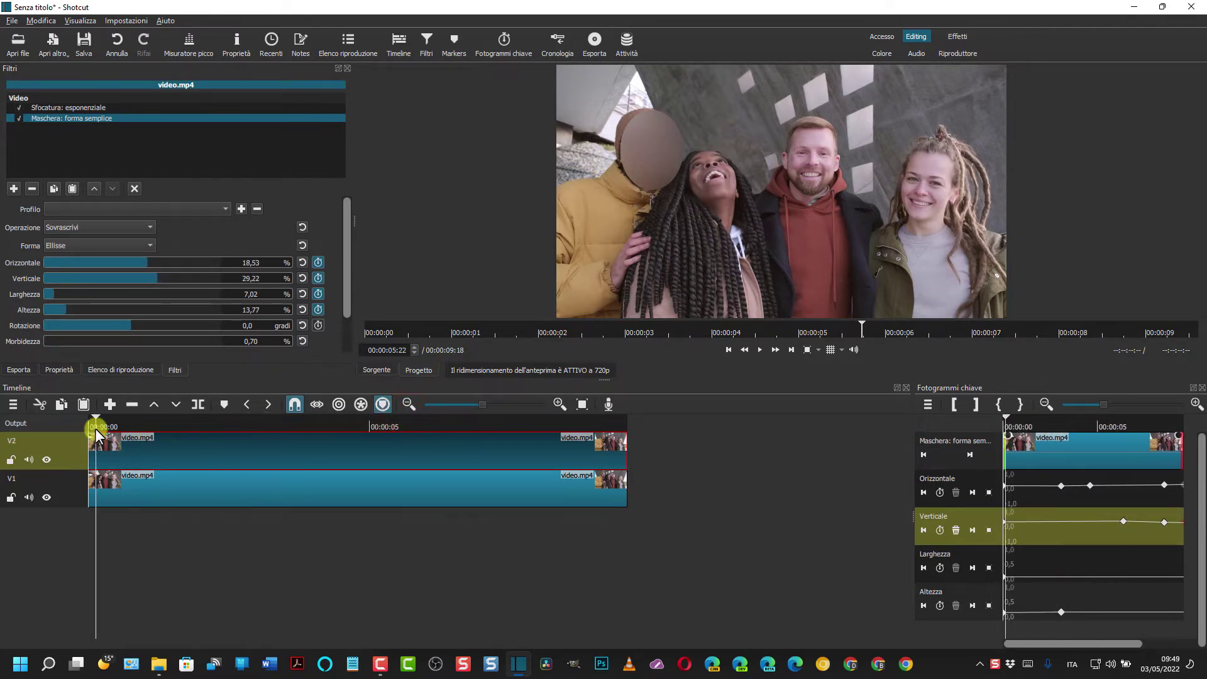
{"action": "left_click", "coordinate": [729, 348]}
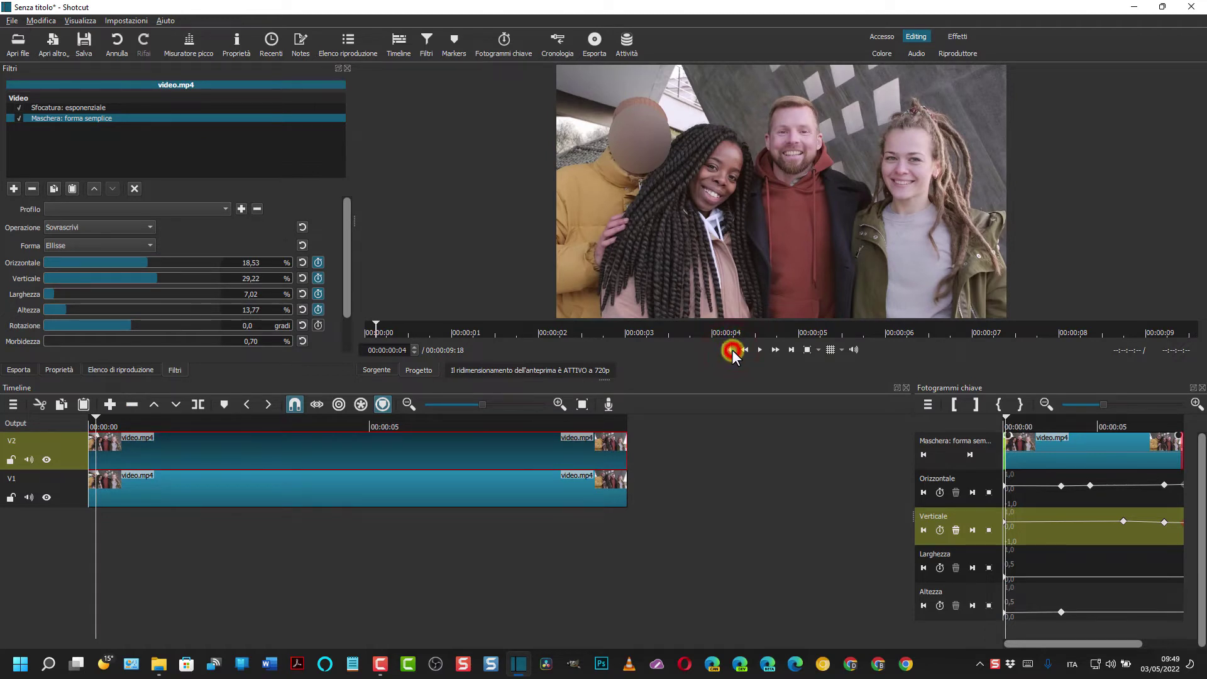
{"action": "left_click", "coordinate": [728, 349]}
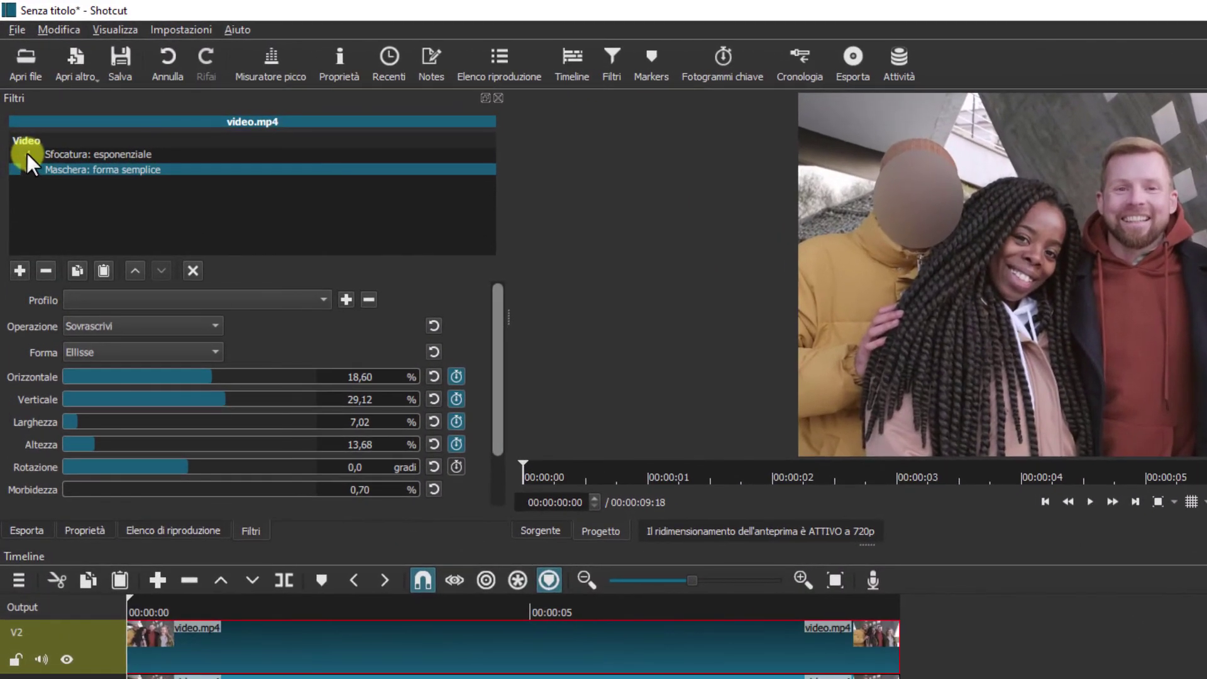
- Disable the "Sfocatura: esponenziale" filter on the V2 clip and add the "Mosaico" video filter
{"action": "left_click", "coordinate": [18, 108]}
{"action": "left_click", "coordinate": [48, 151]}
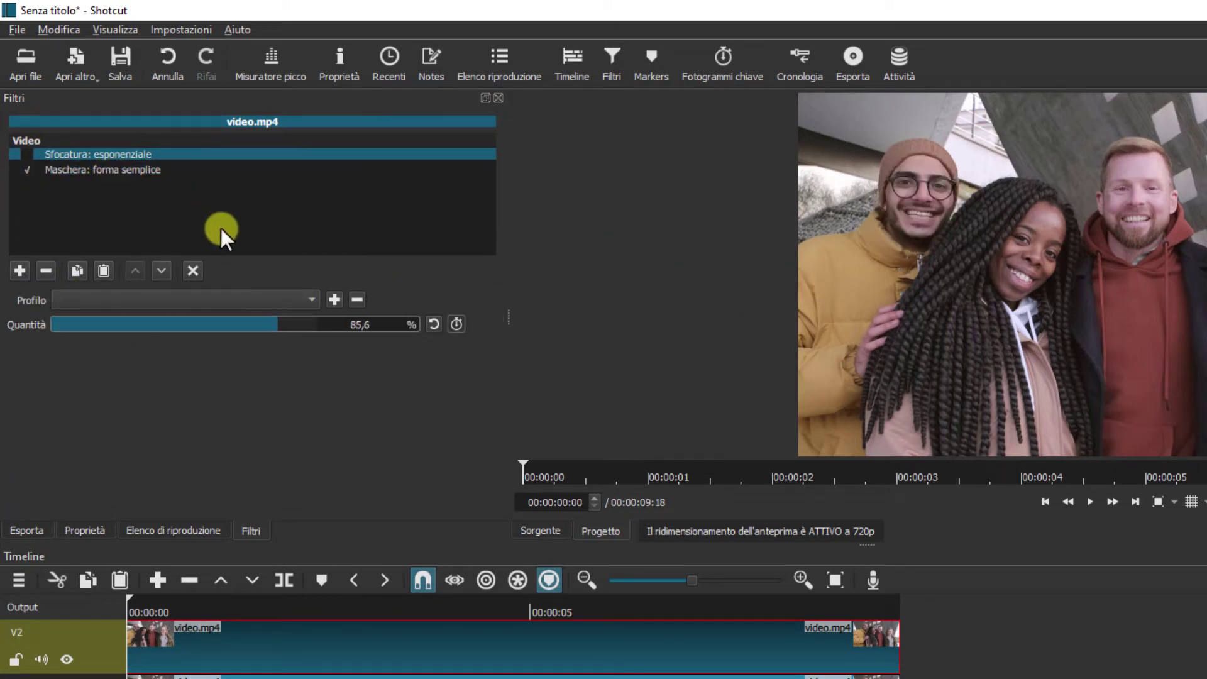
{"action": "left_click", "coordinate": [20, 271]}
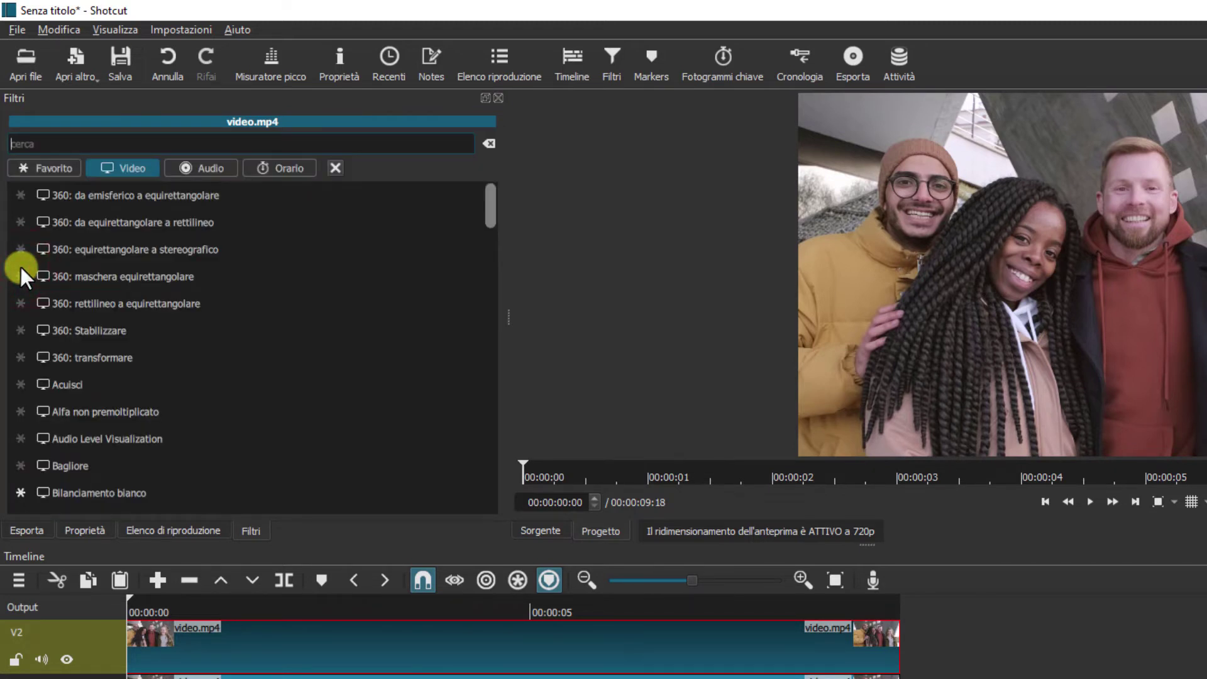
{"action": "left_click_drag", "start_coordinate": [490, 197], "coordinate": [437, 330]}
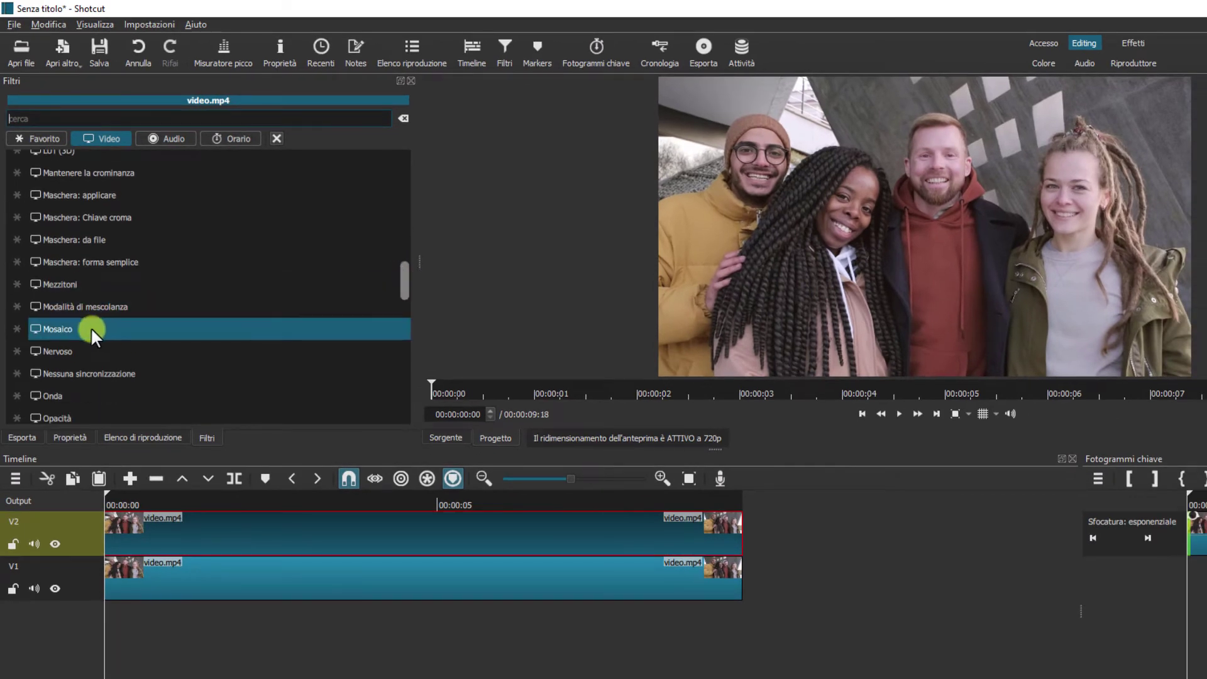
{"action": "left_click", "coordinate": [79, 324]}
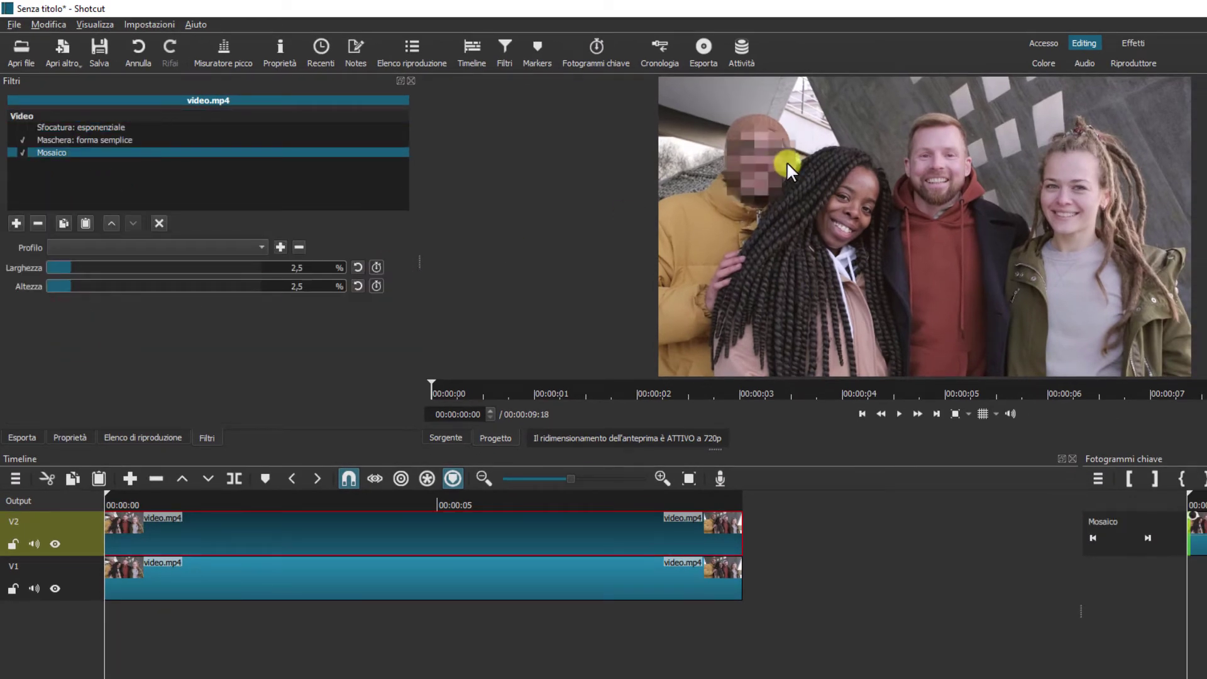
- Scrub and play the project to check how the mosaic tracks the face, and return the playhead to about 00:00:02:06
{"action": "left_click", "coordinate": [125, 492]}
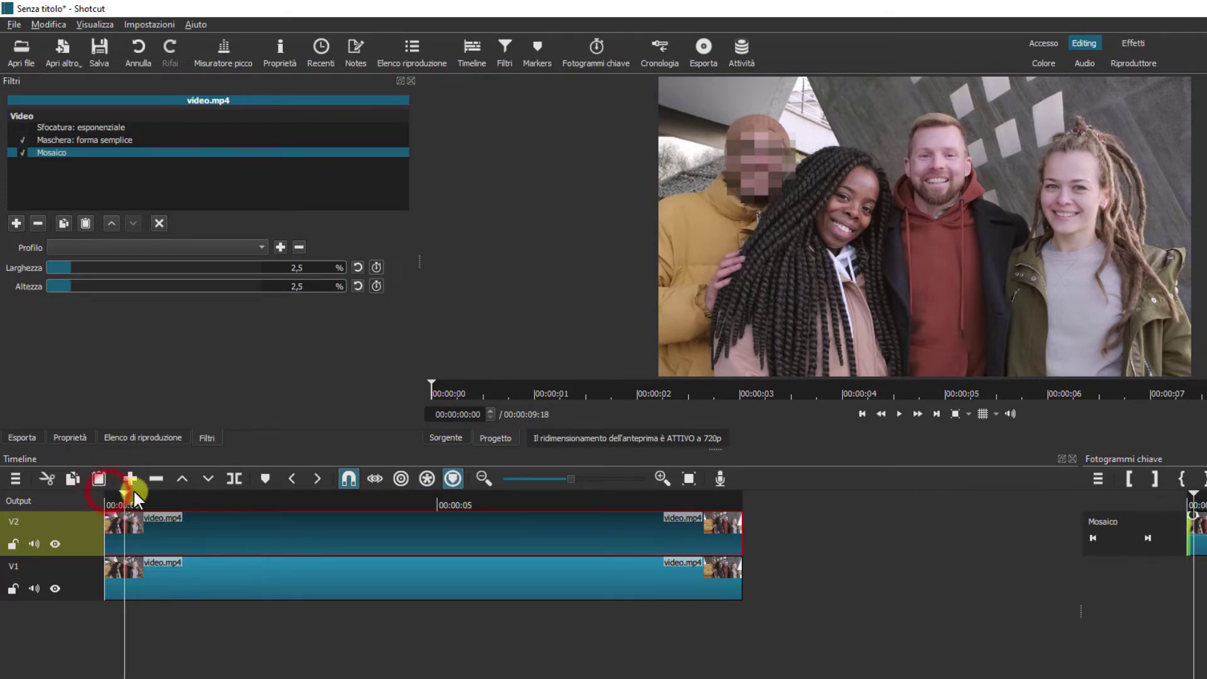
{"action": "left_click_drag", "start_coordinate": [133, 497], "coordinate": [194, 498]}
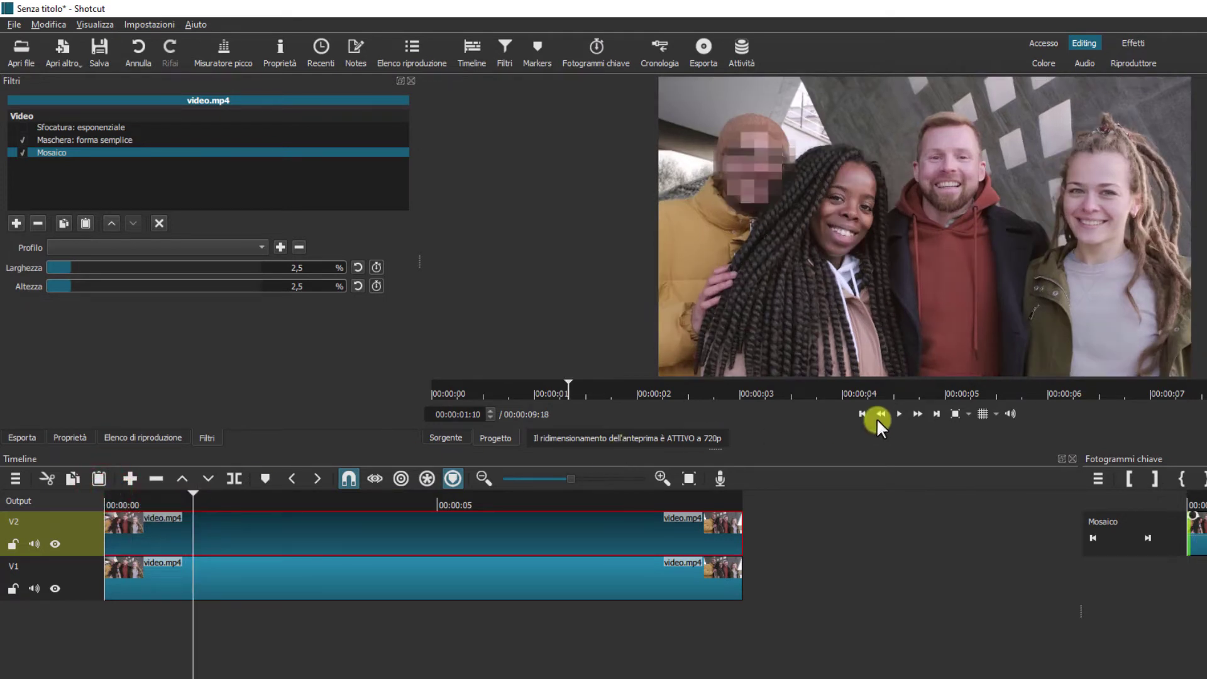
{"action": "left_click", "coordinate": [898, 415]}
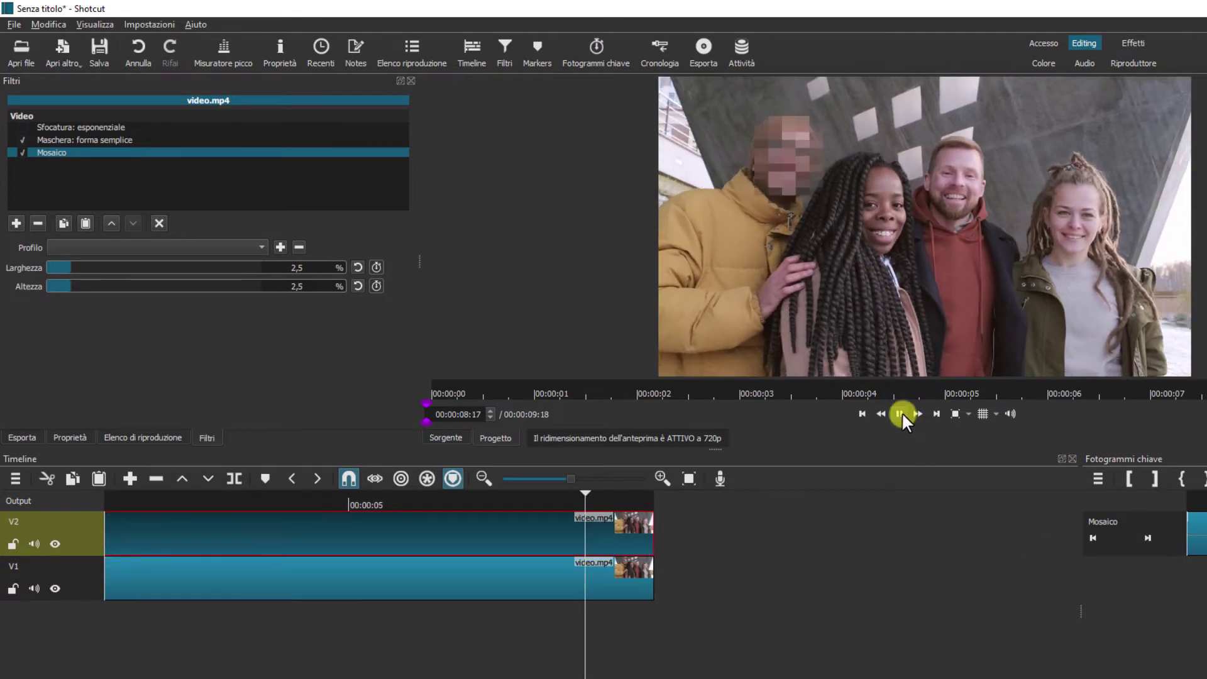
{"action": "left_click", "coordinate": [900, 413]}
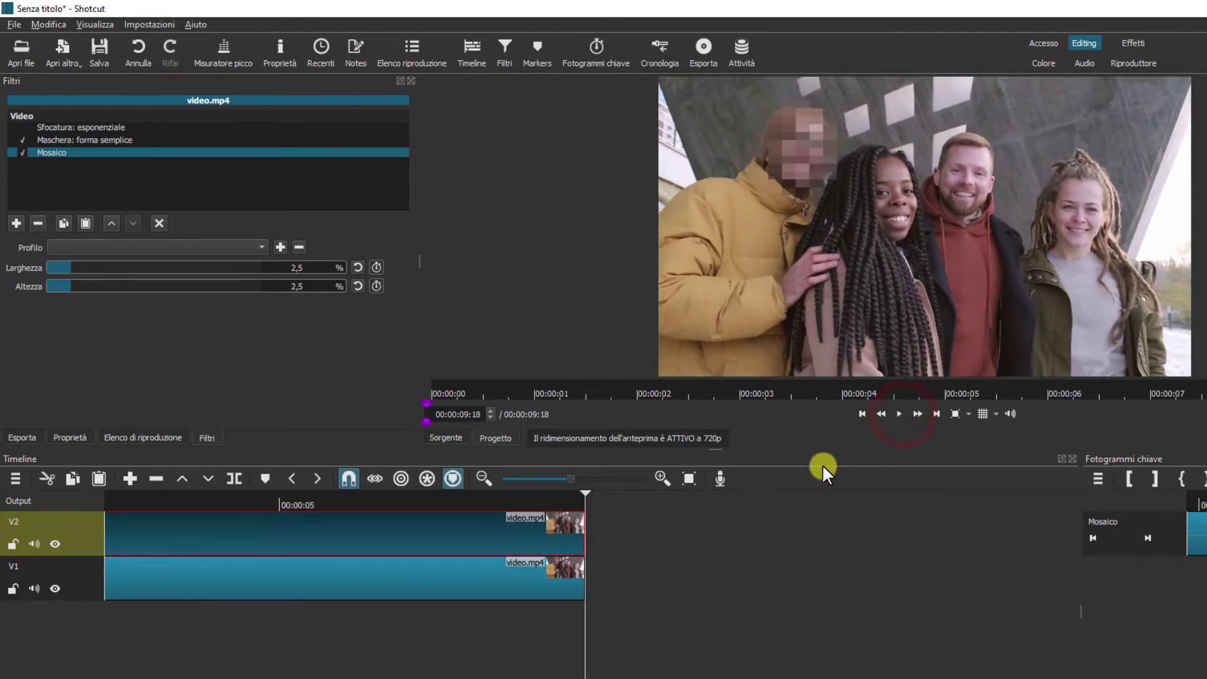
{"action": "left_click_drag", "start_coordinate": [584, 492], "coordinate": [251, 515]}
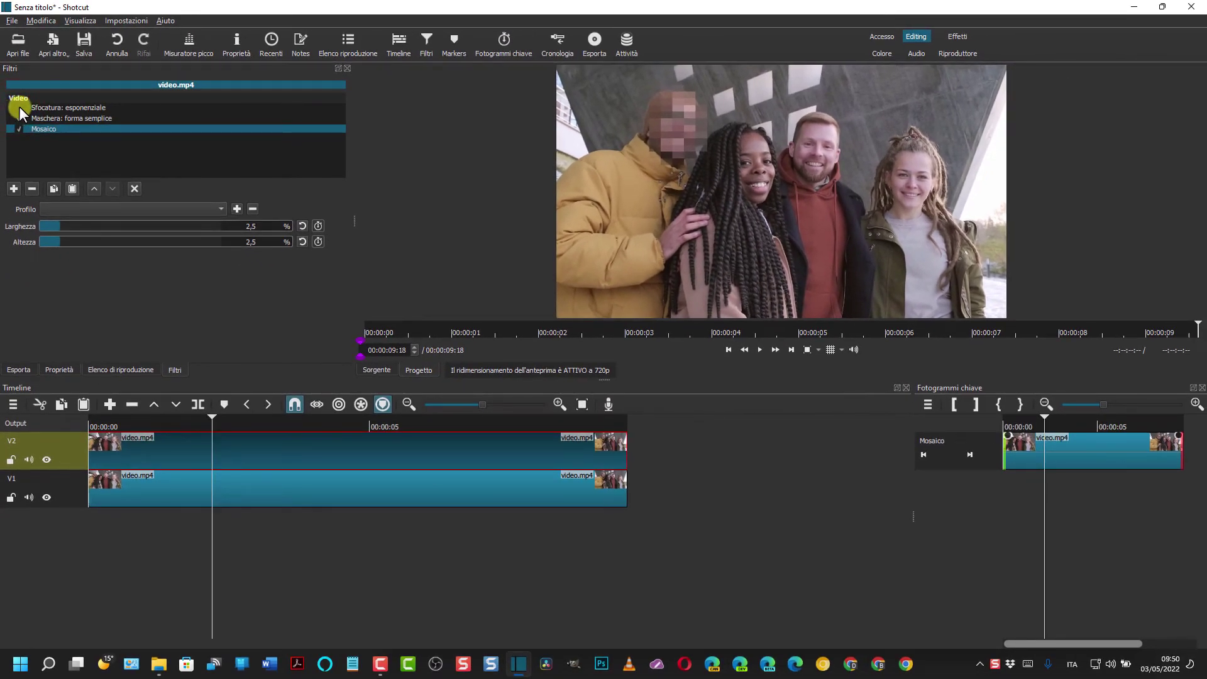
- Re-enable the "Sfocatura: esponenziale" filter on the V2 clip, and disable and remove the "Mosaico" filter
{"action": "left_click", "coordinate": [19, 107]}
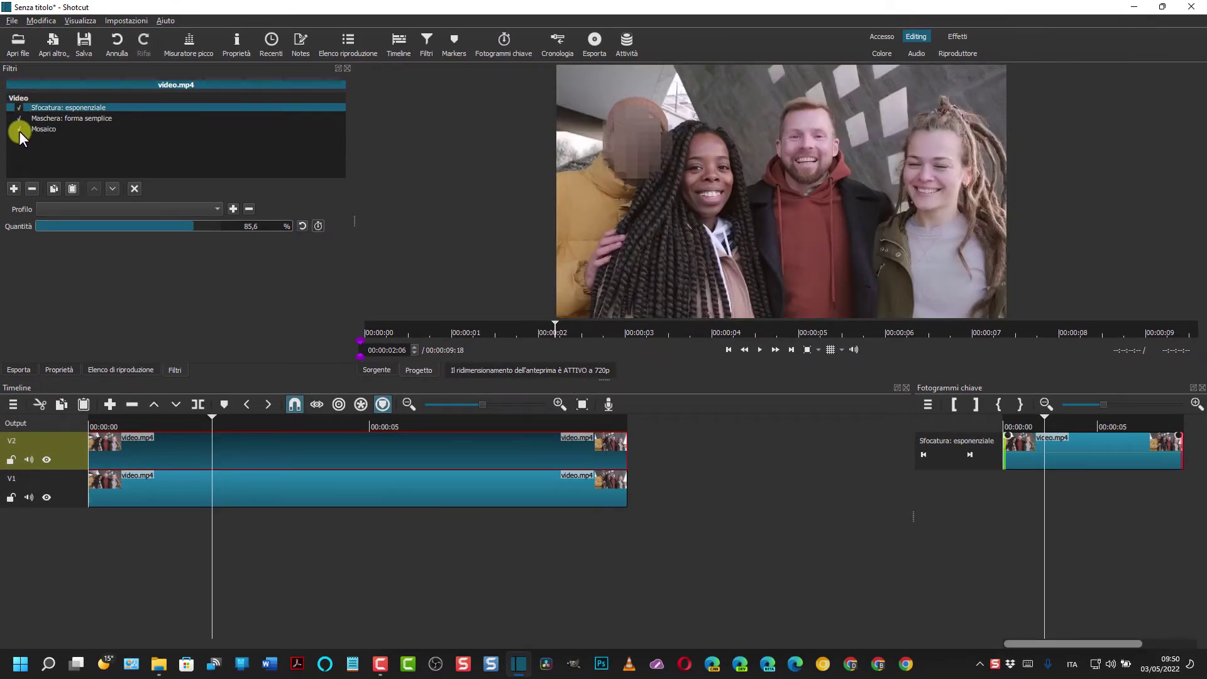
{"action": "left_click", "coordinate": [19, 129]}
{"action": "left_click", "coordinate": [47, 128]}
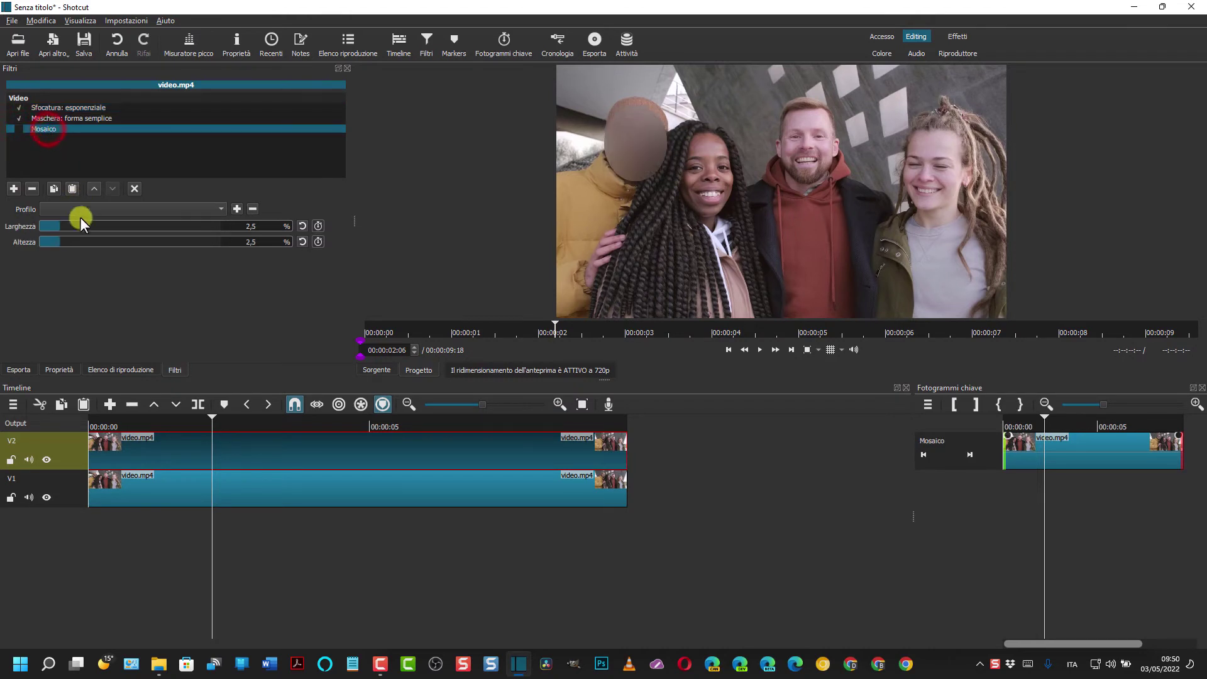
{"action": "left_click", "coordinate": [31, 188]}
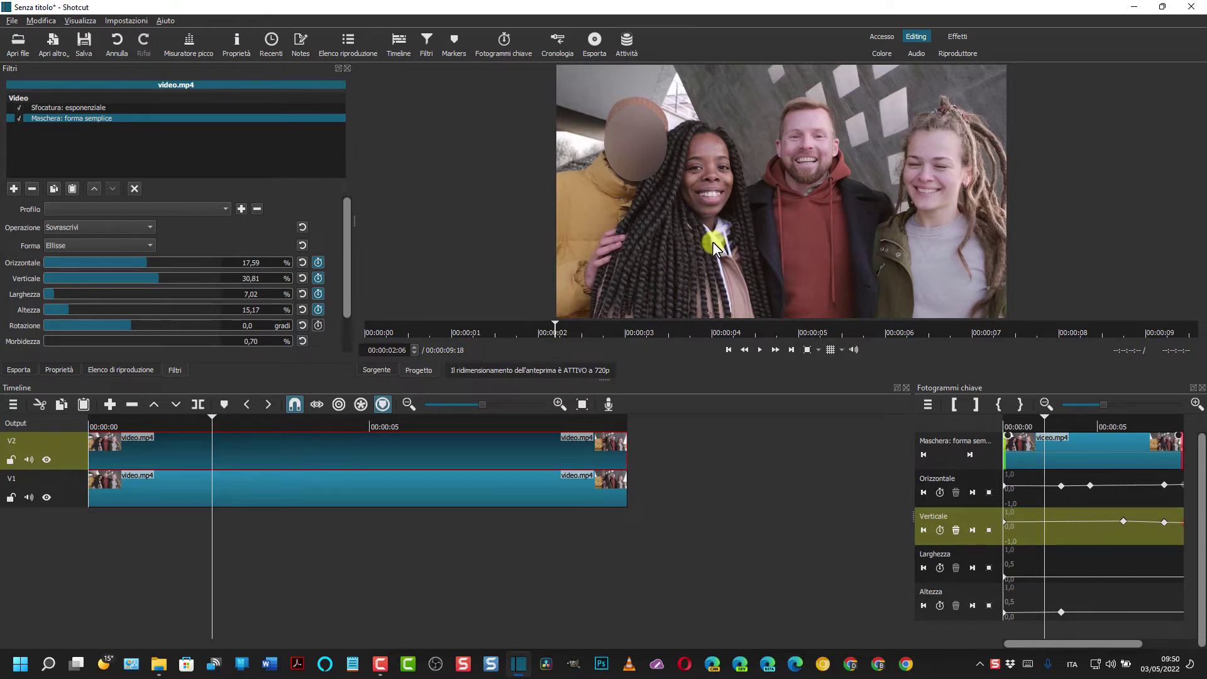
- Export the timeline with the default settings as an MP4 file named 1 in the Downloads folder
{"action": "left_click", "coordinate": [597, 41]}
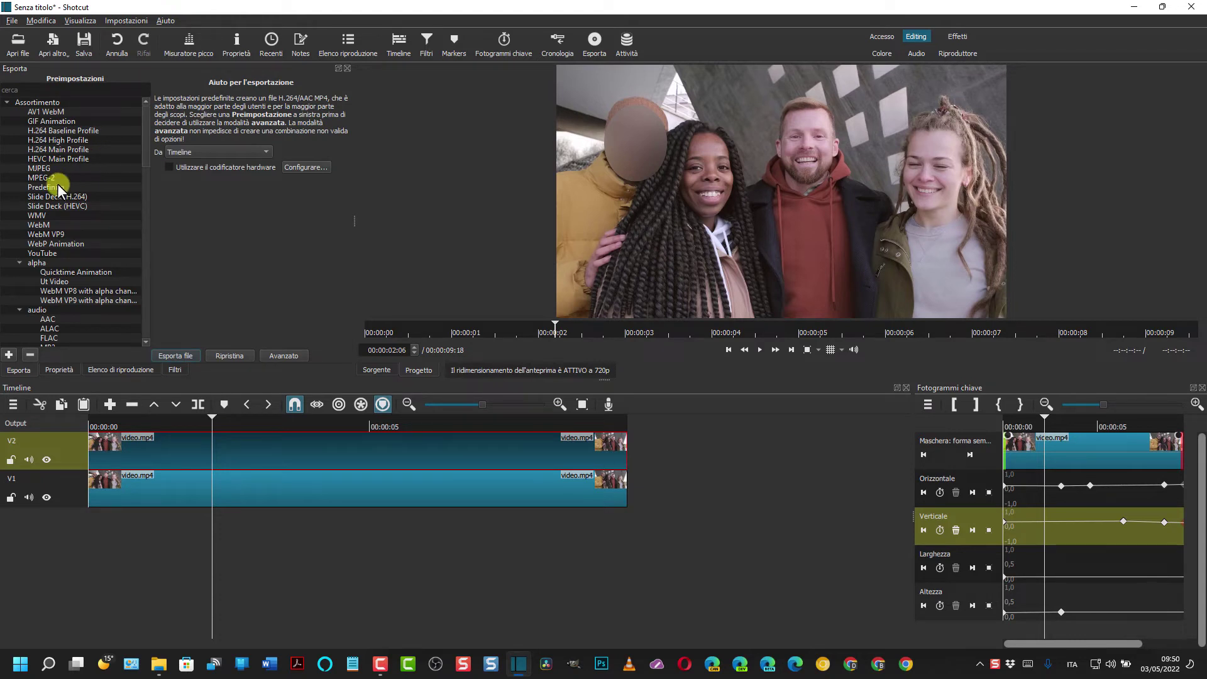
{"action": "left_click", "coordinate": [175, 355]}
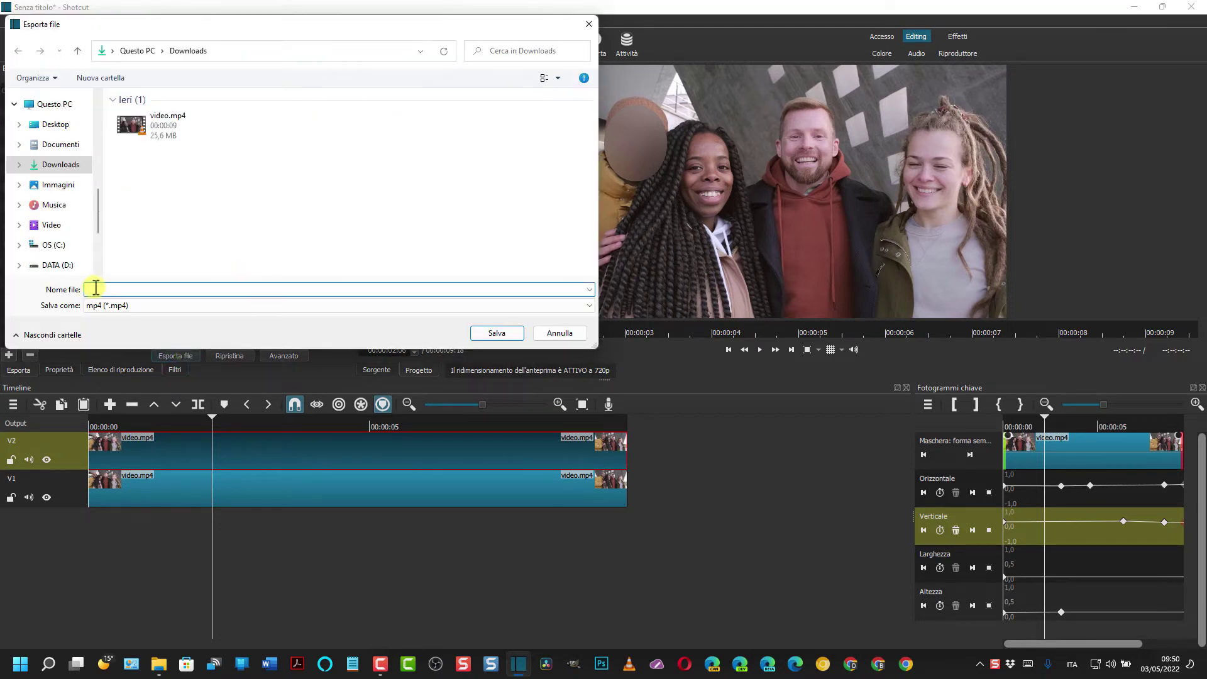
{"action": "left_click", "coordinate": [96, 288]}
{"action": "left_click", "coordinate": [497, 333]}
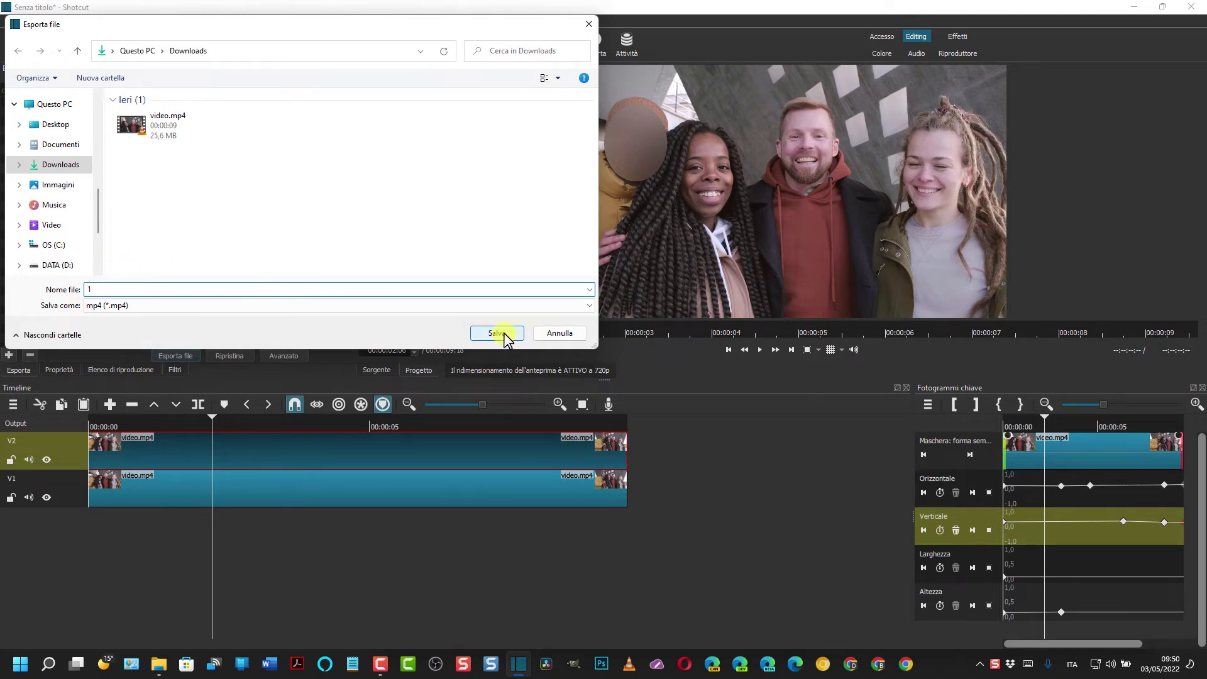
{"action": "left_click", "coordinate": [497, 332]}
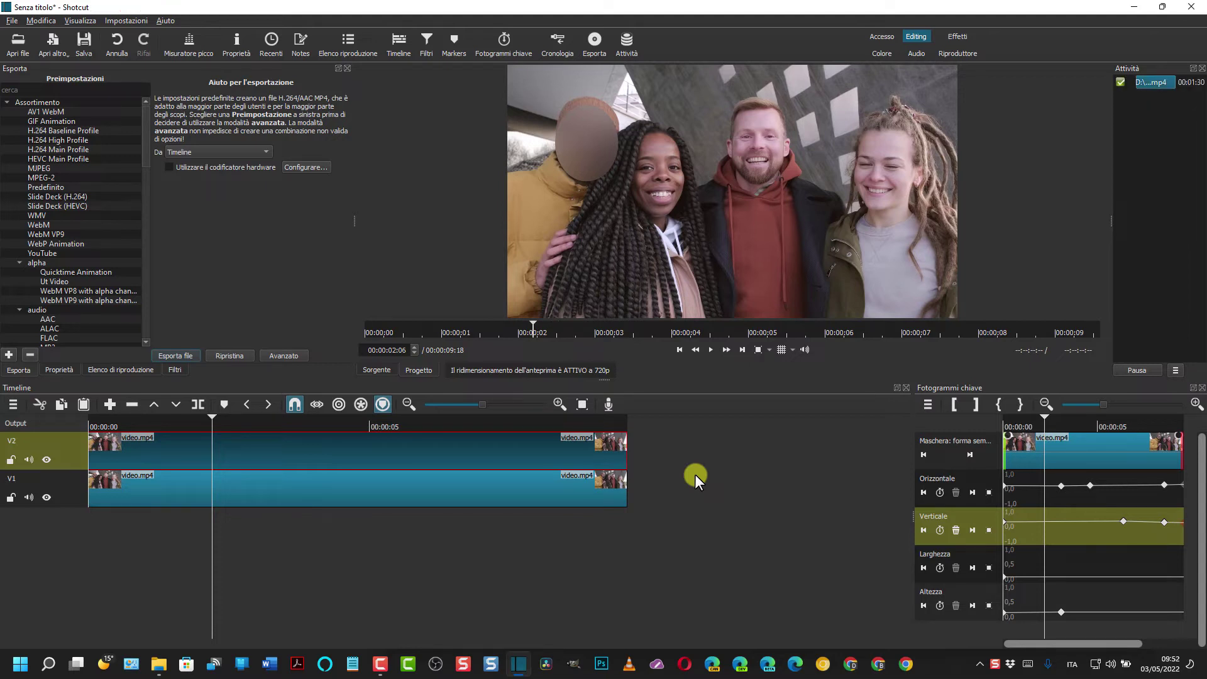
- Add the exported 1.mp4 from the Downloads folder in File Explorer to the playlist, and close the folder window
{"action": "left_click", "coordinate": [352, 50]}
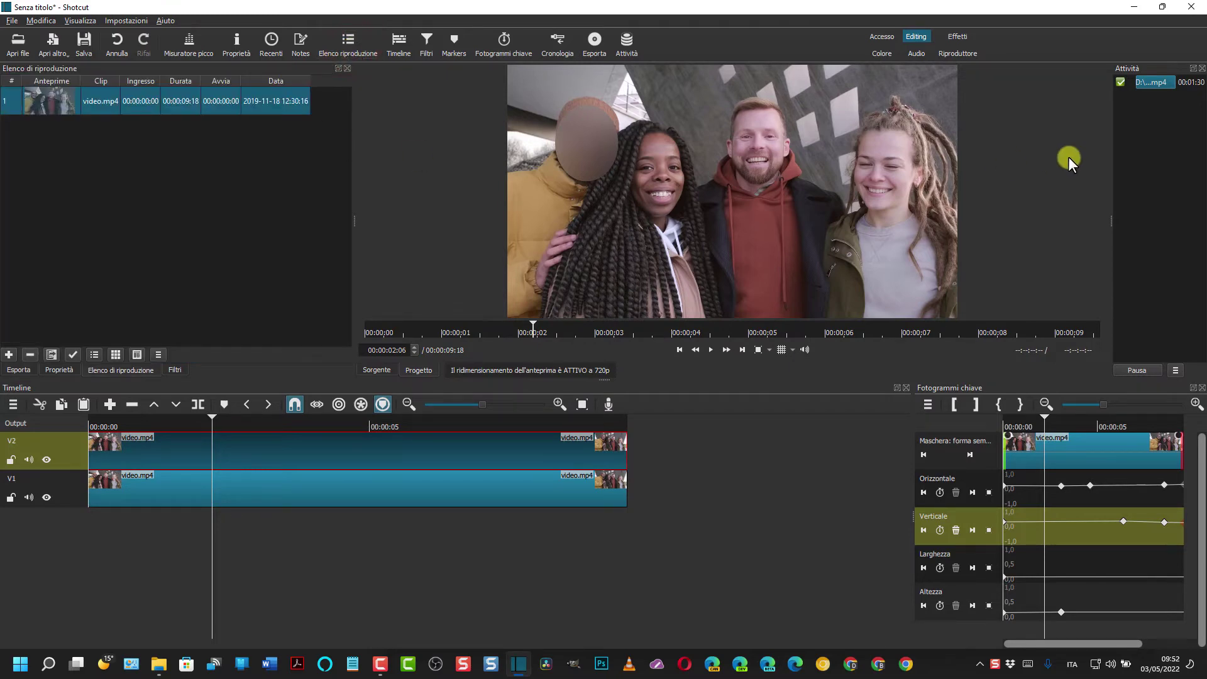
{"action": "left_click", "coordinate": [158, 664]}
{"action": "left_click_drag", "start_coordinate": [629, 169], "coordinate": [156, 208]}
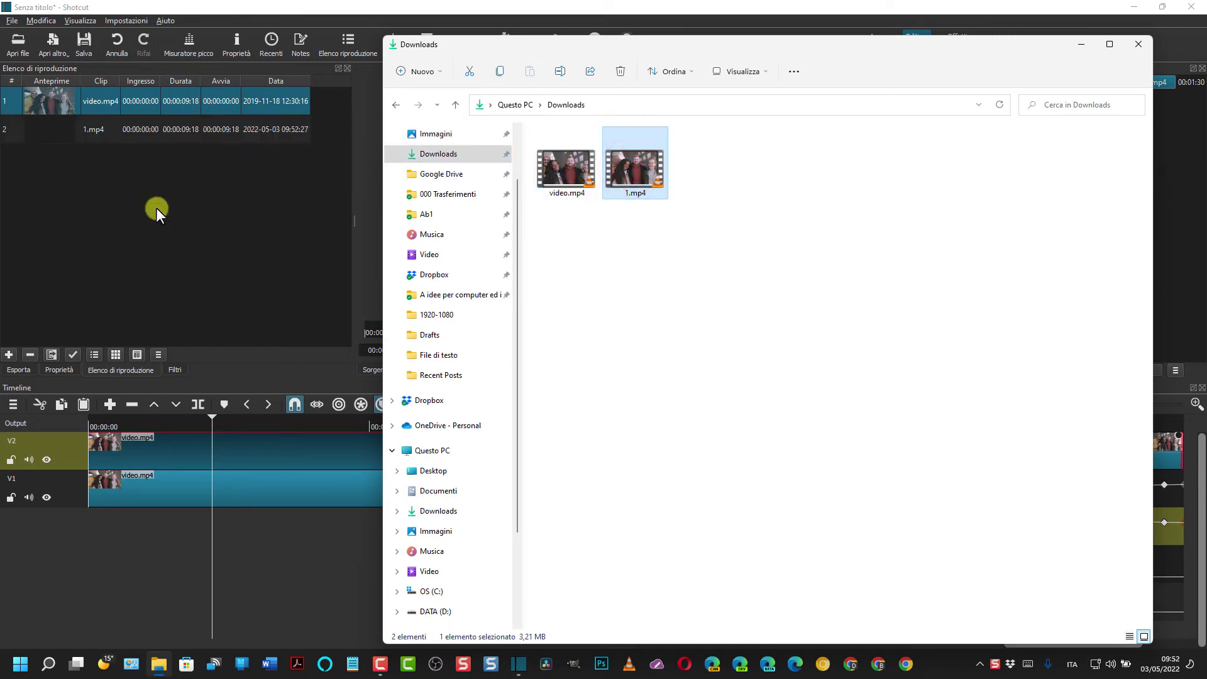
{"action": "left_click", "coordinate": [1137, 45]}
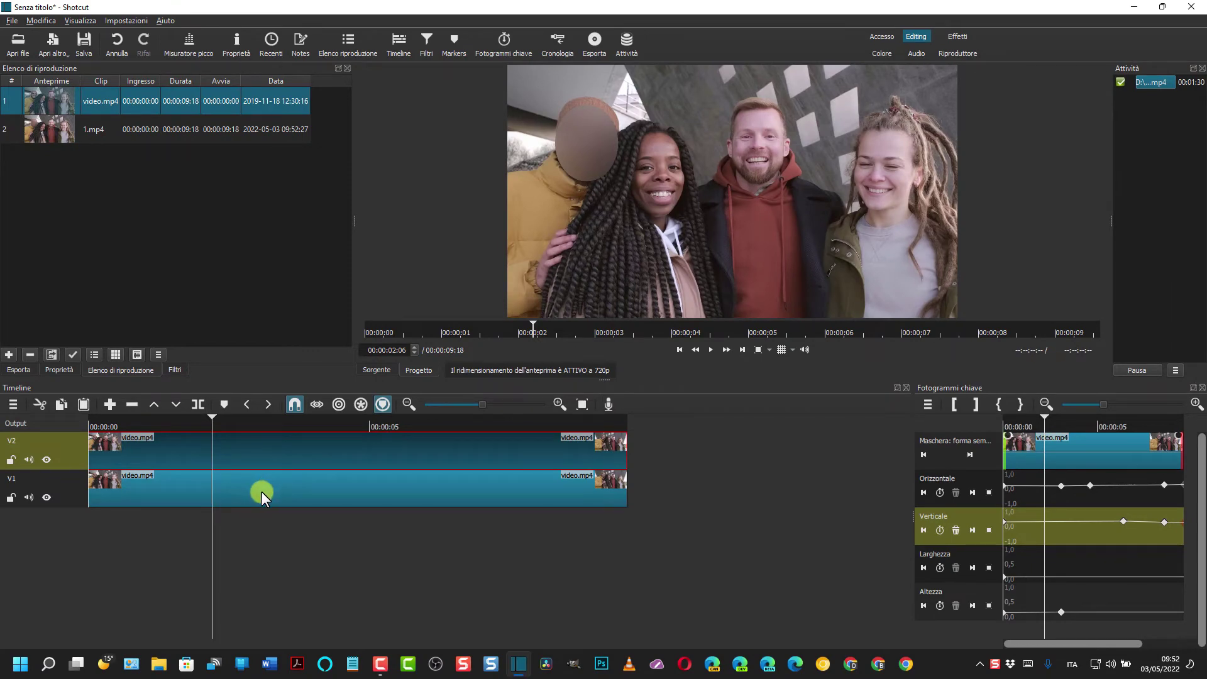
- Select both video.mp4 clips on V1 and V2 and cut them from the timeline
{"action": "key", "text": "ctrl"}
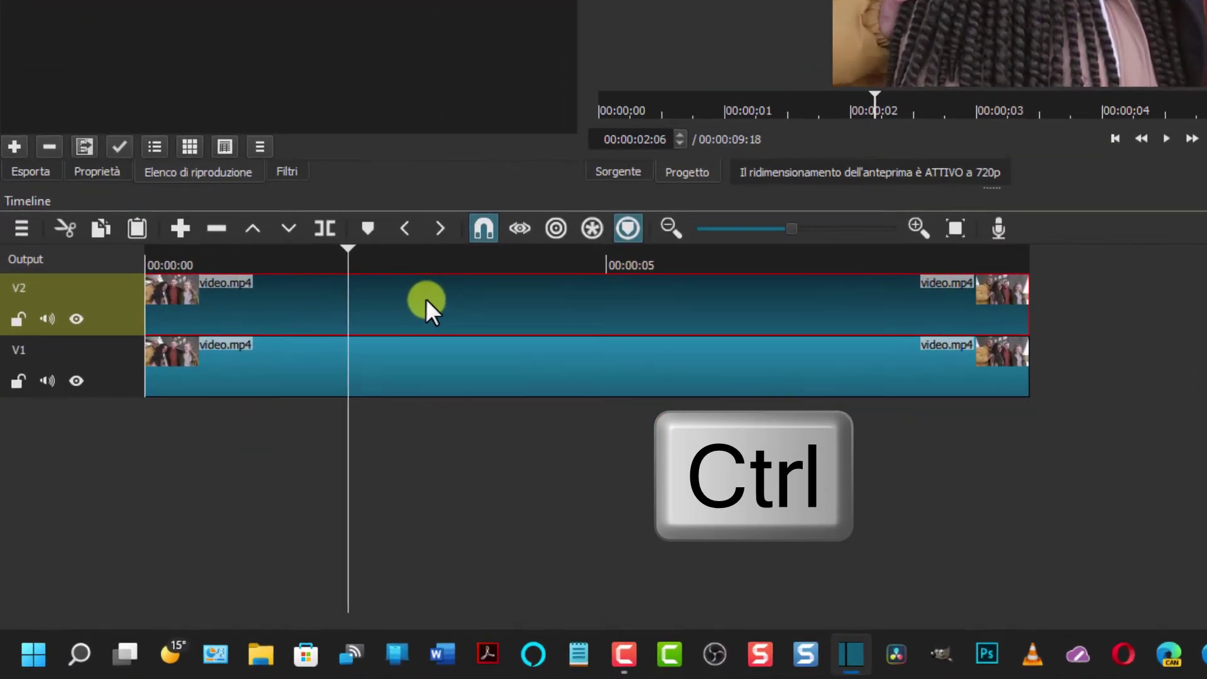
{"action": "right_click", "coordinate": [259, 447]}
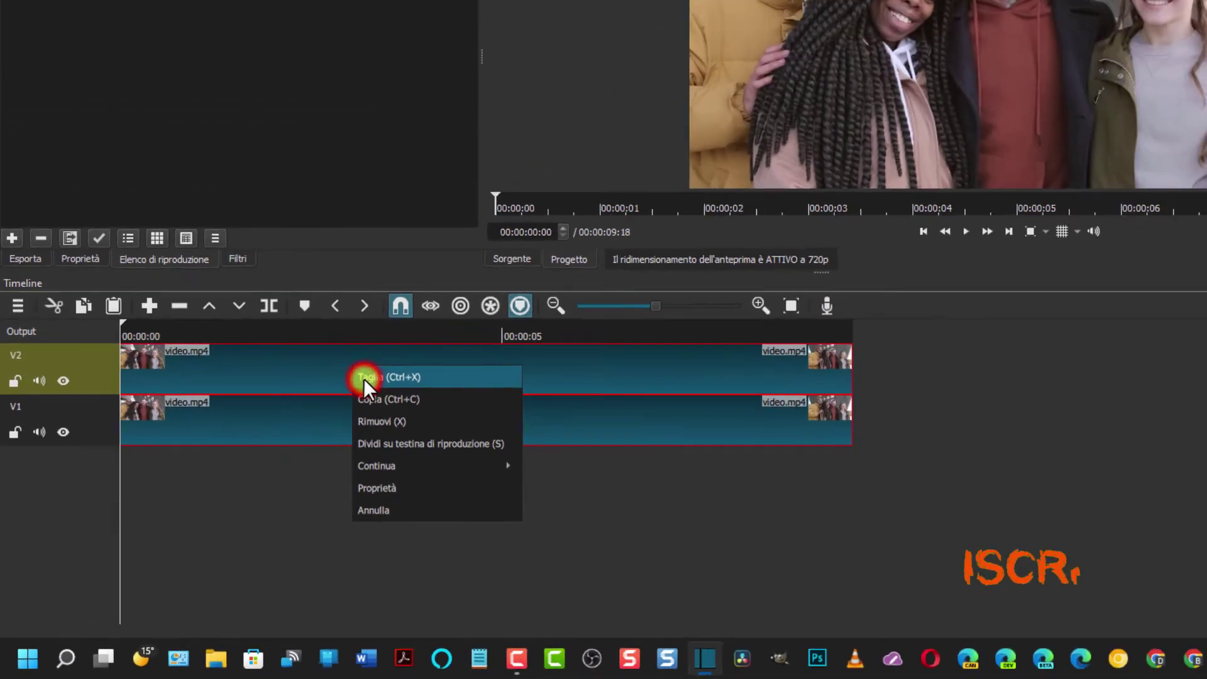
{"action": "left_click", "coordinate": [371, 377]}
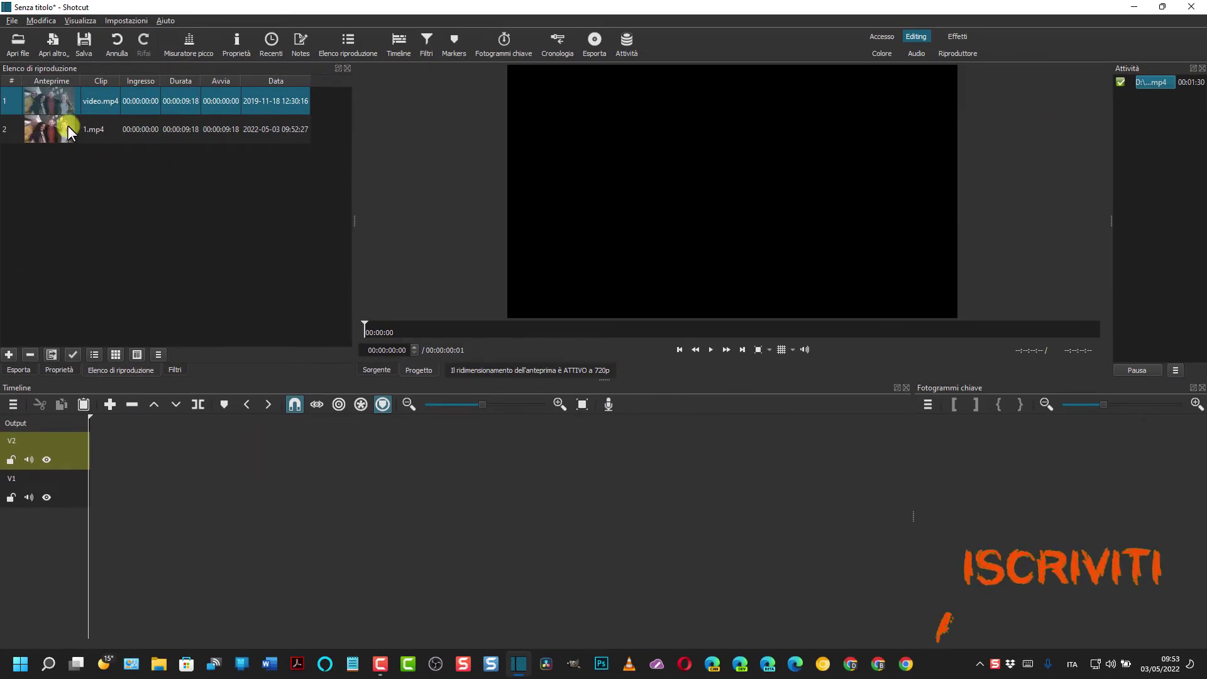
- Place 1.mp4 from the playlist on track V2 and remove the empty gap before it
{"action": "left_click", "coordinate": [67, 127]}
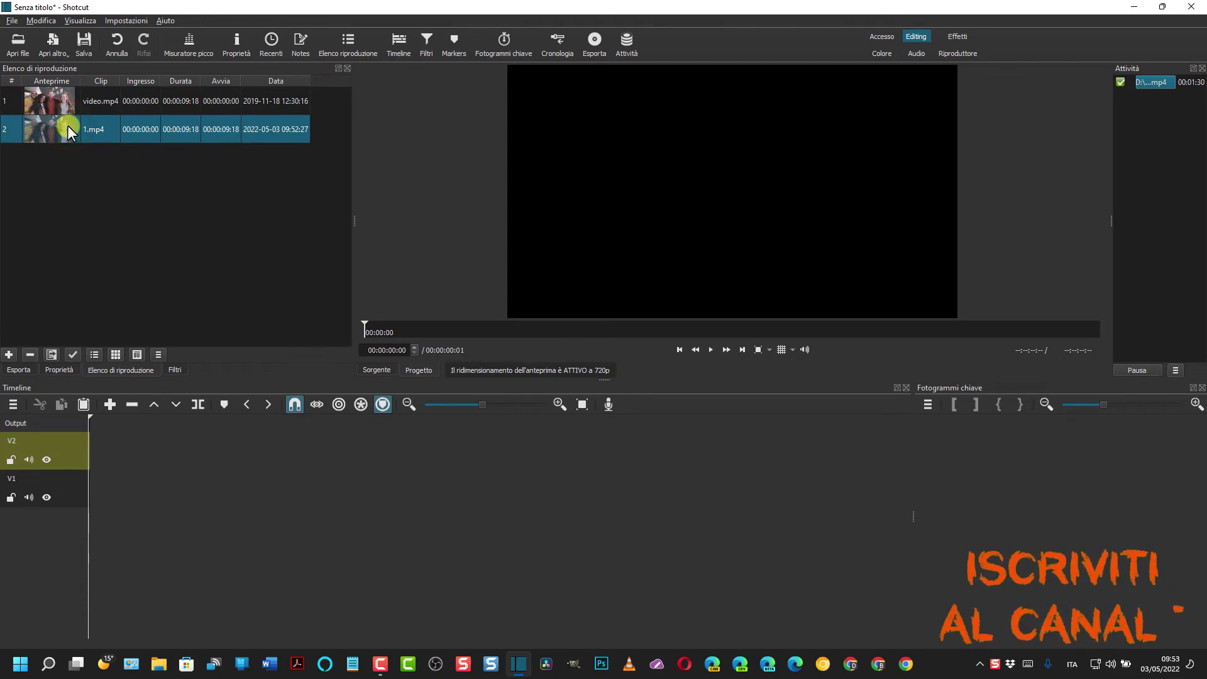
{"action": "mouse_move", "coordinate": [67, 125]}
{"action": "left_mouse_down"}
{"action": "mouse_move", "coordinate": [168, 395]}
{"action": "mouse_move", "coordinate": [175, 452]}
{"action": "left_mouse_up"}
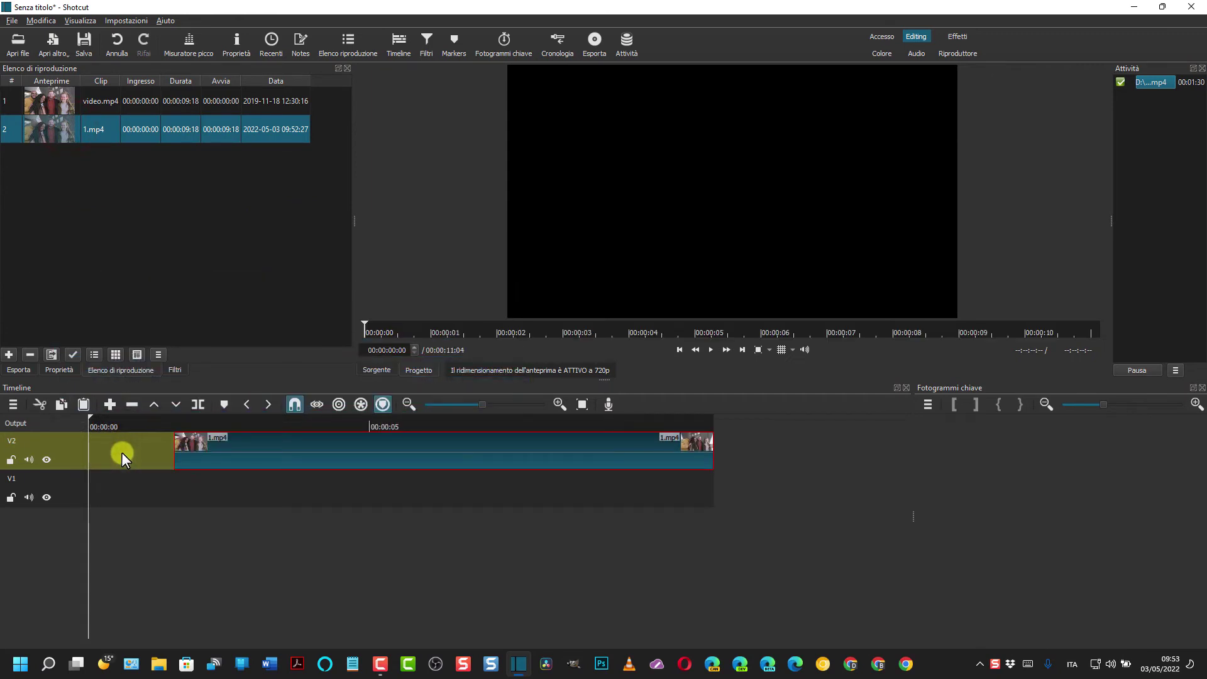
{"action": "right_click", "coordinate": [122, 452]}
{"action": "left_click", "coordinate": [141, 493]}
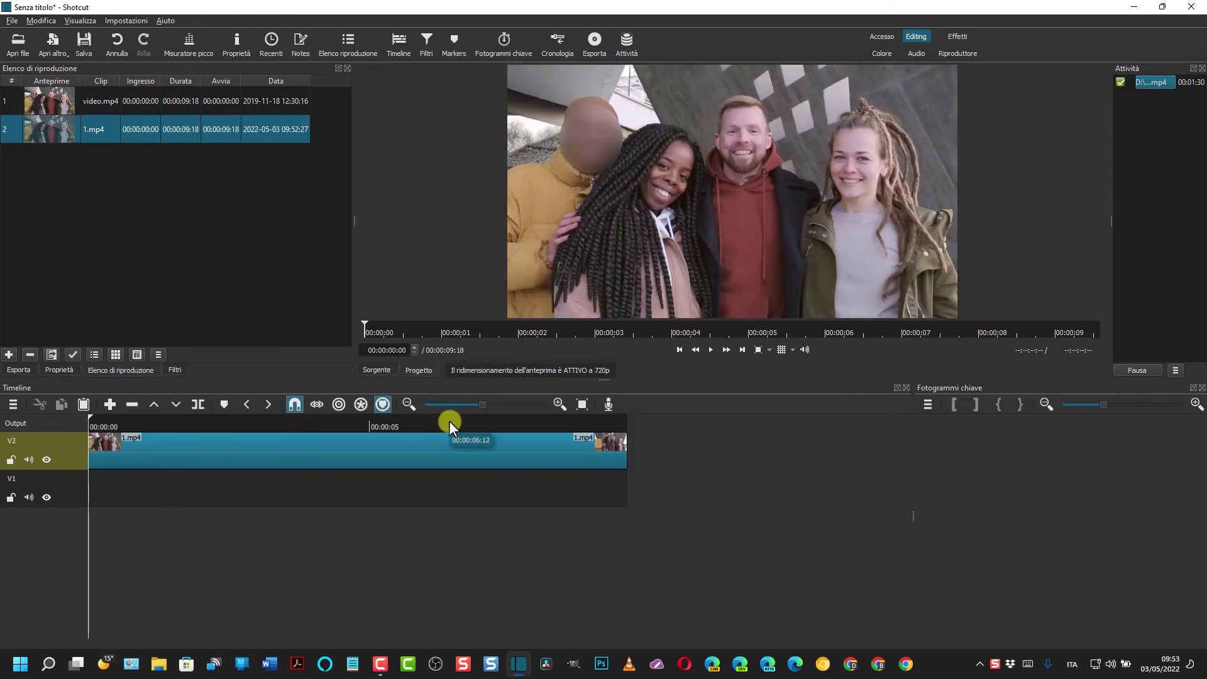
- Place a second copy of 1.mp4 on track V1 and remove the gap so it starts at the first frame
{"action": "left_click", "coordinate": [58, 126]}
{"action": "left_click_drag", "start_coordinate": [66, 128], "coordinate": [164, 475]}
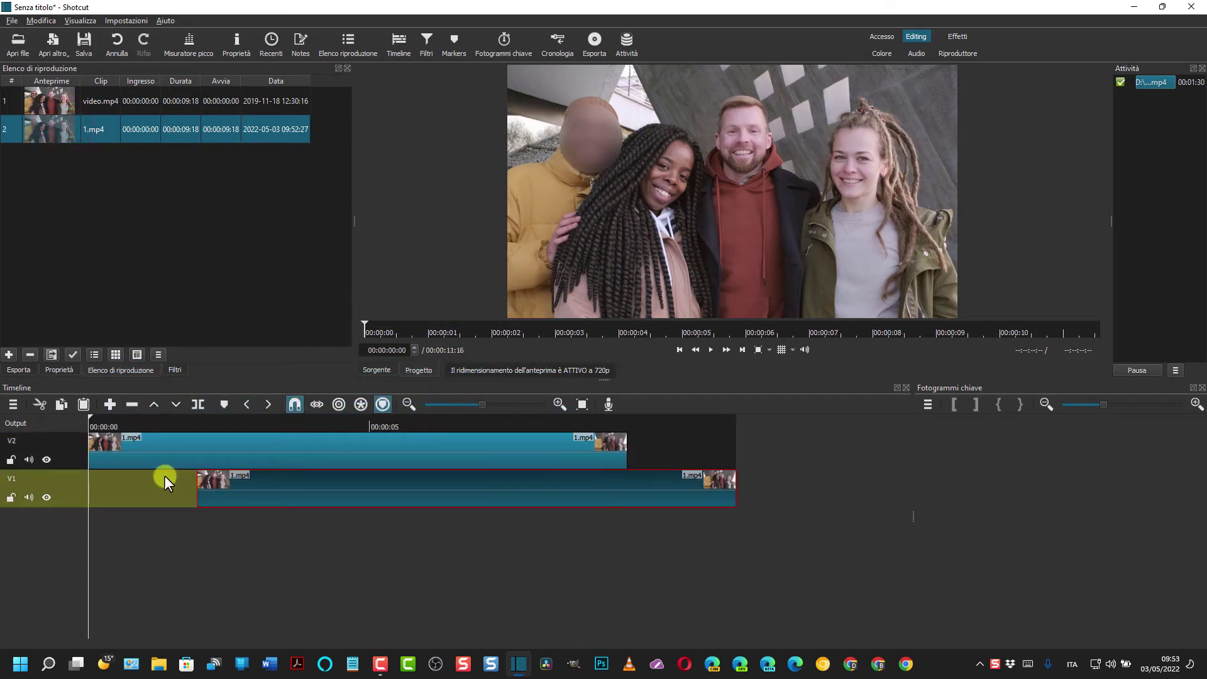
{"action": "key", "text": "Delete"}
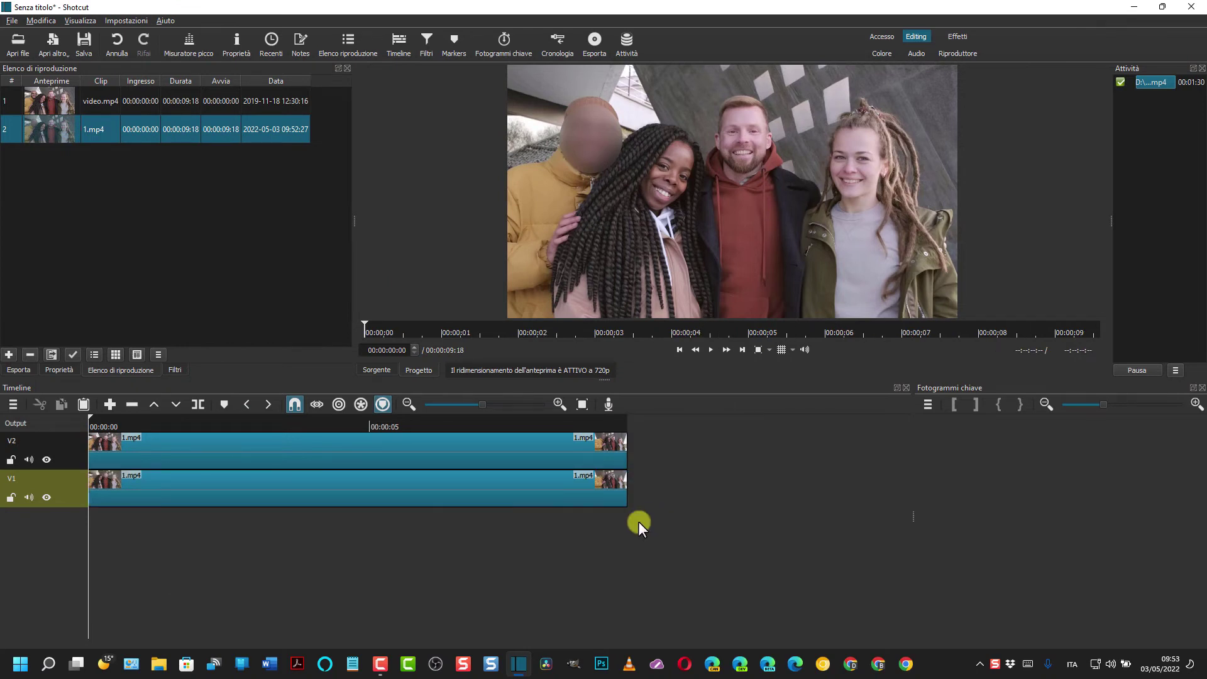
- Add the "Mosaico" video filter to the 1.mp4 clip on V2 and set its width to 2.3%
{"action": "left_click", "coordinate": [250, 453]}
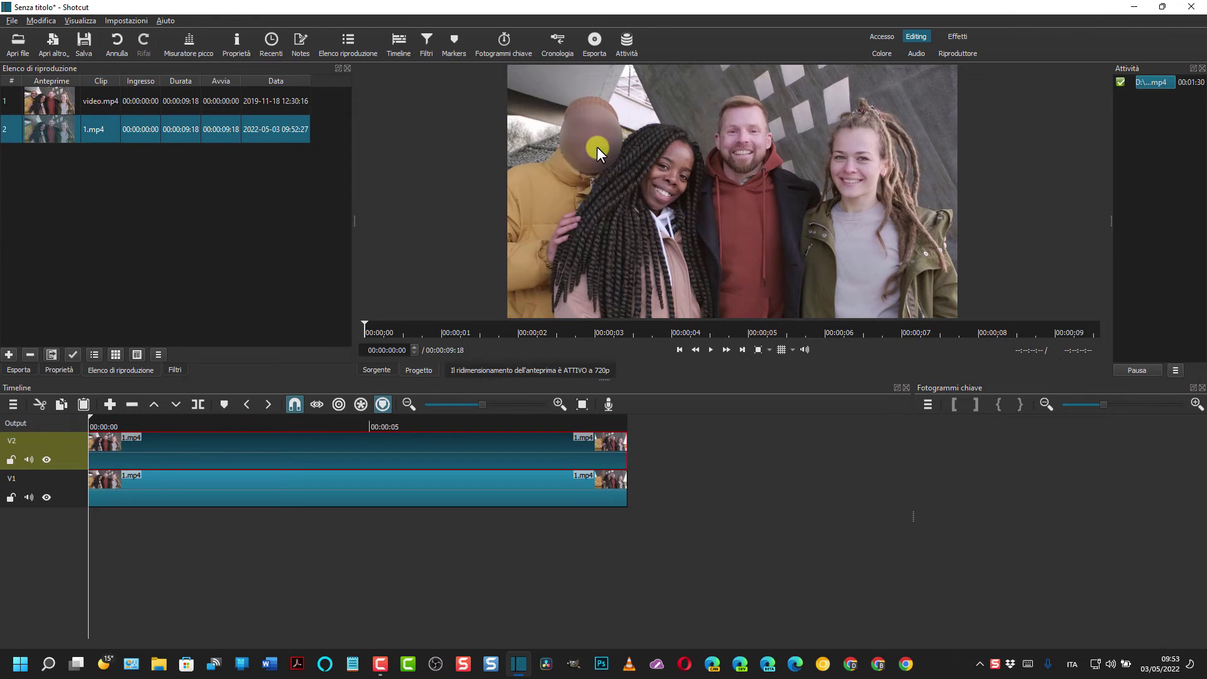
{"action": "left_click", "coordinate": [433, 43]}
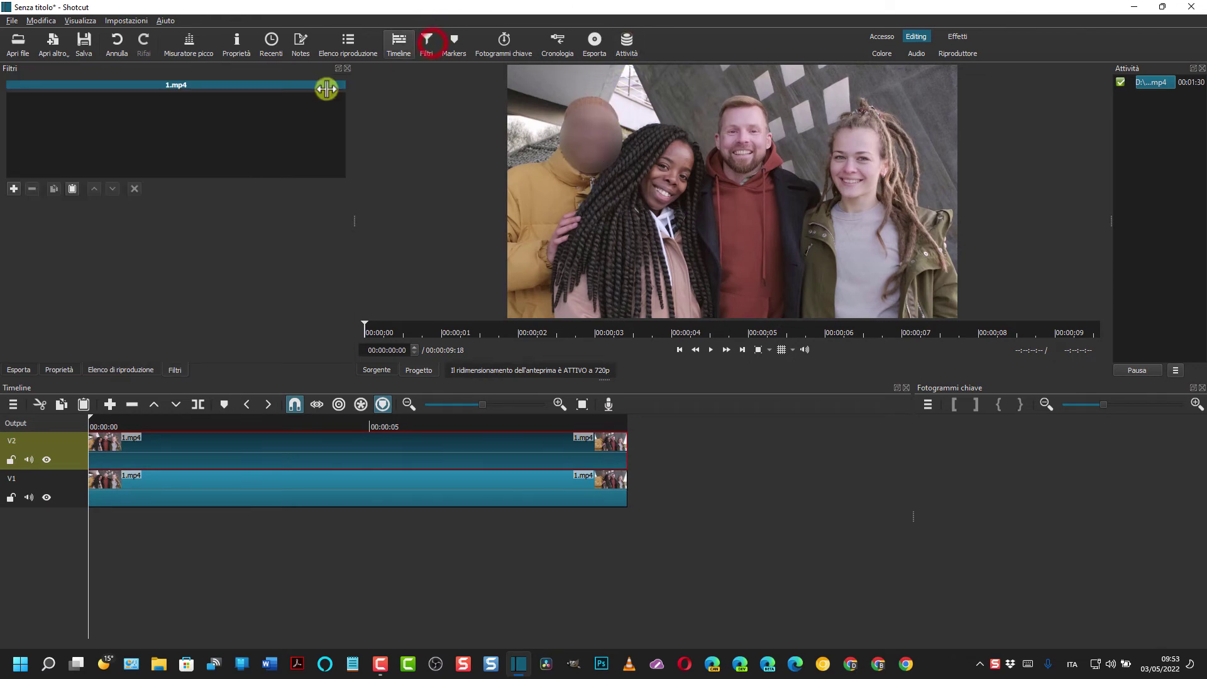
{"action": "left_click", "coordinate": [13, 187]}
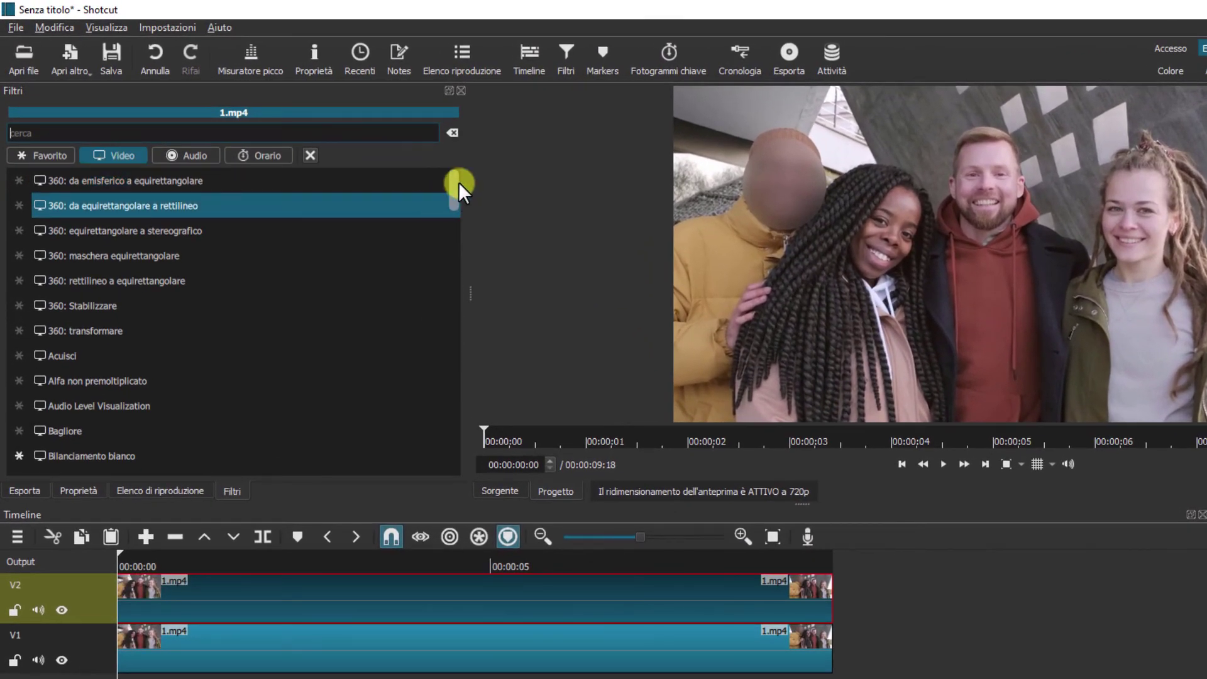
{"action": "left_click_drag", "start_coordinate": [454, 183], "coordinate": [443, 323]}
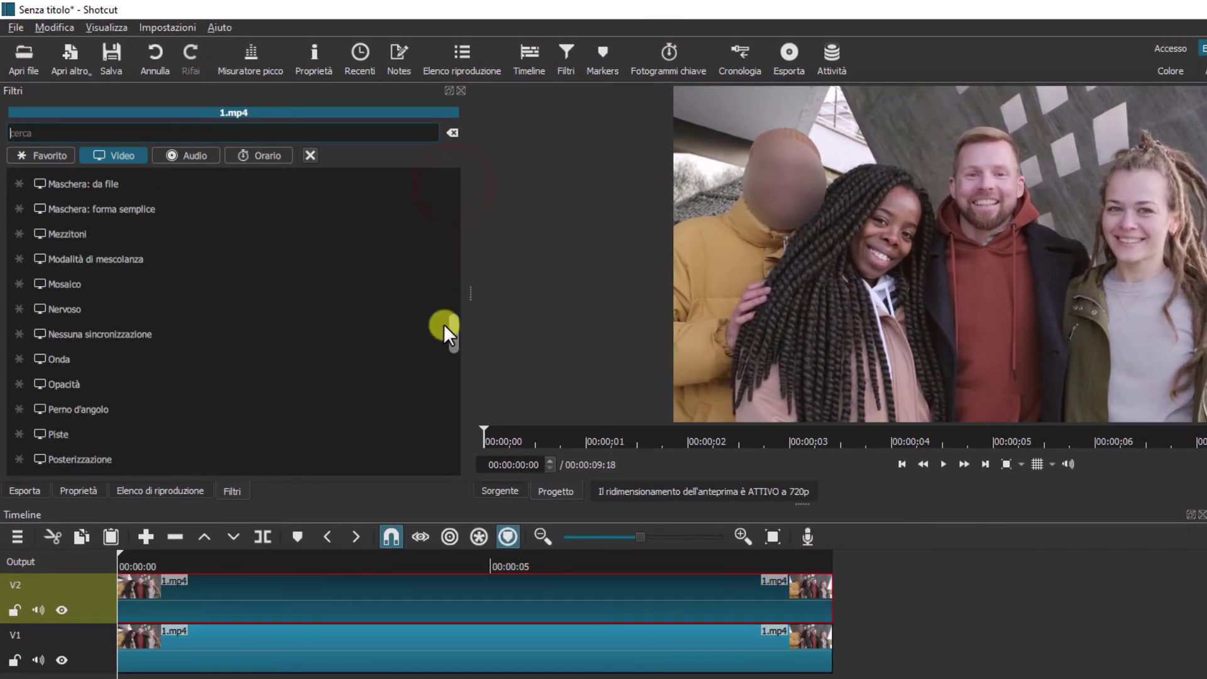
{"action": "left_click", "coordinate": [119, 267]}
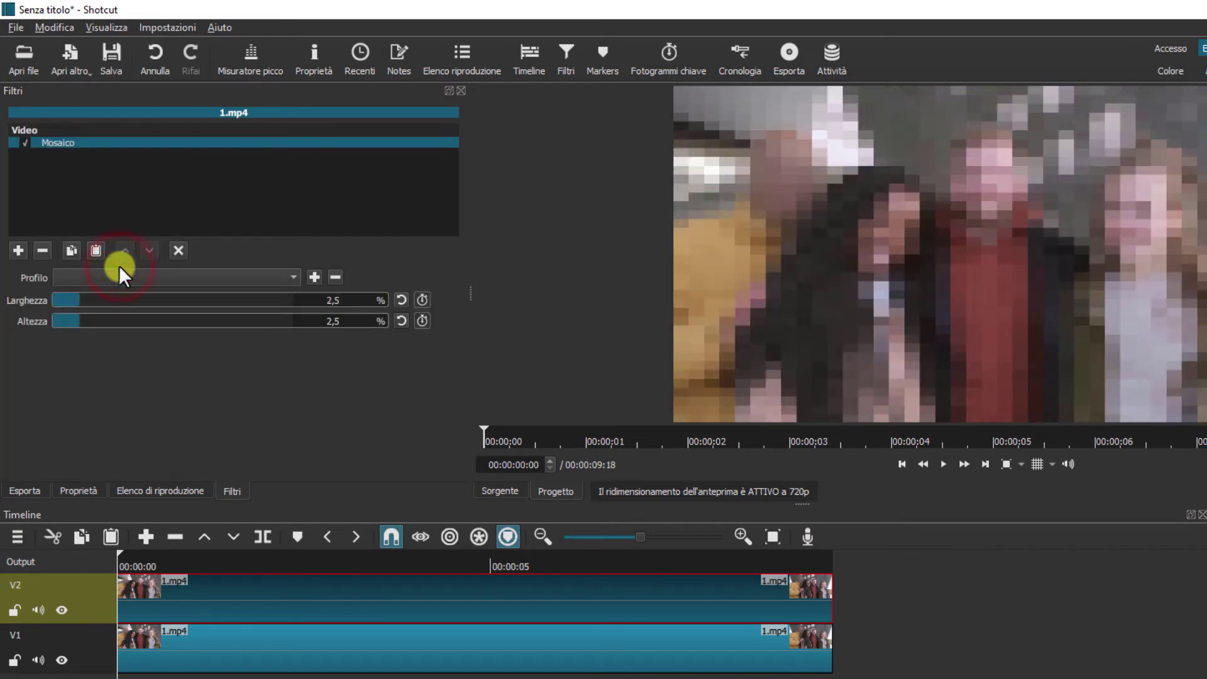
{"action": "mouse_move", "coordinate": [84, 300]}
{"action": "left_mouse_down"}
{"action": "mouse_move", "coordinate": [97, 301]}
{"action": "mouse_move", "coordinate": [66, 303]}
{"action": "mouse_move", "coordinate": [78, 306]}
{"action": "left_mouse_up"}
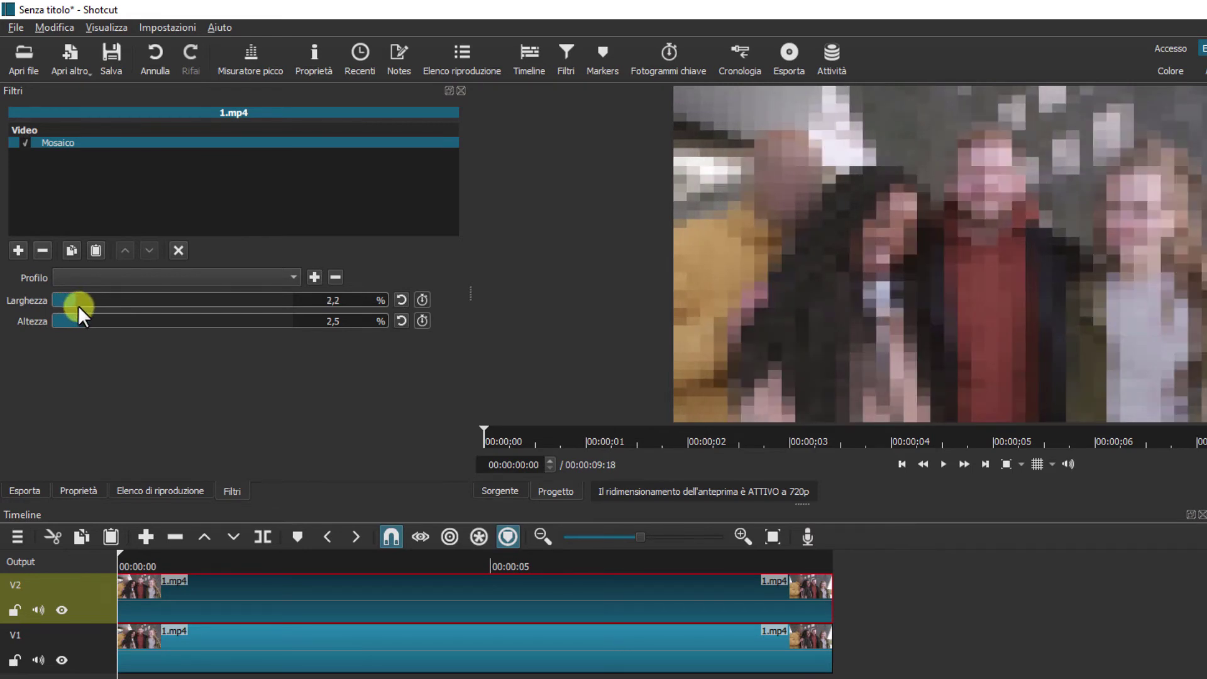
{"action": "left_click_drag", "start_coordinate": [79, 306], "coordinate": [79, 305]}
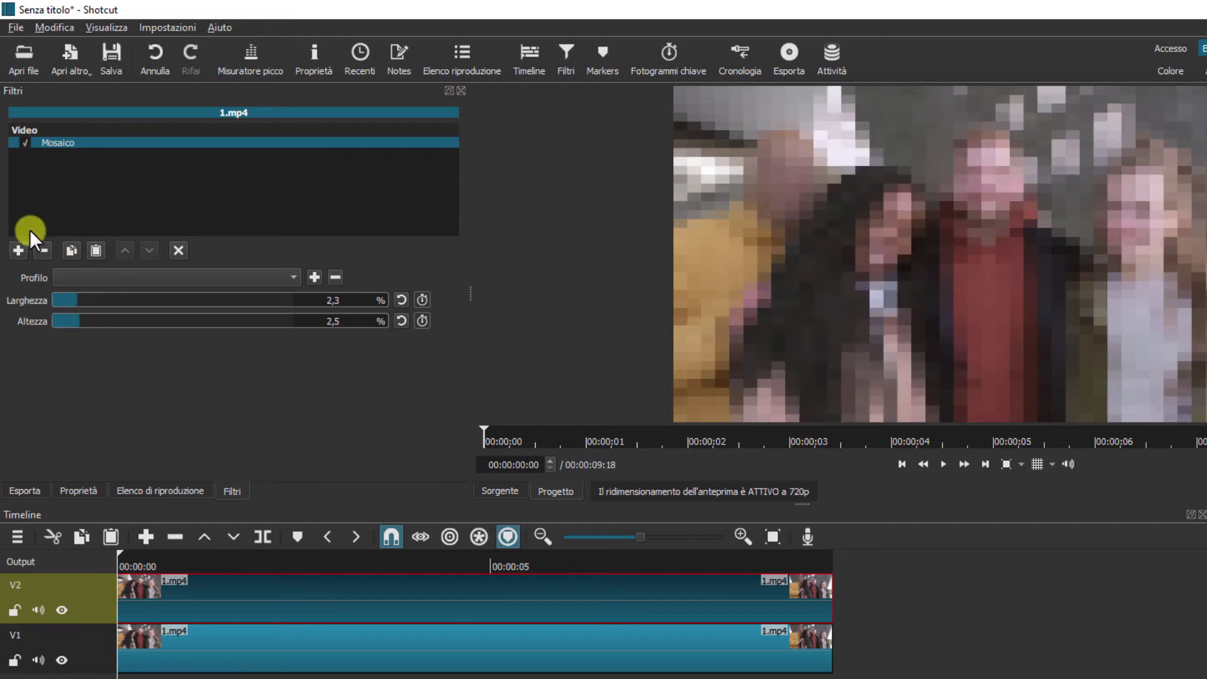
- Add the "Maschera: forma semplice" filter to the V2 clip with the Ellisse shape, softness 0% and vertical position 26.32%
{"action": "left_click", "coordinate": [18, 250]}
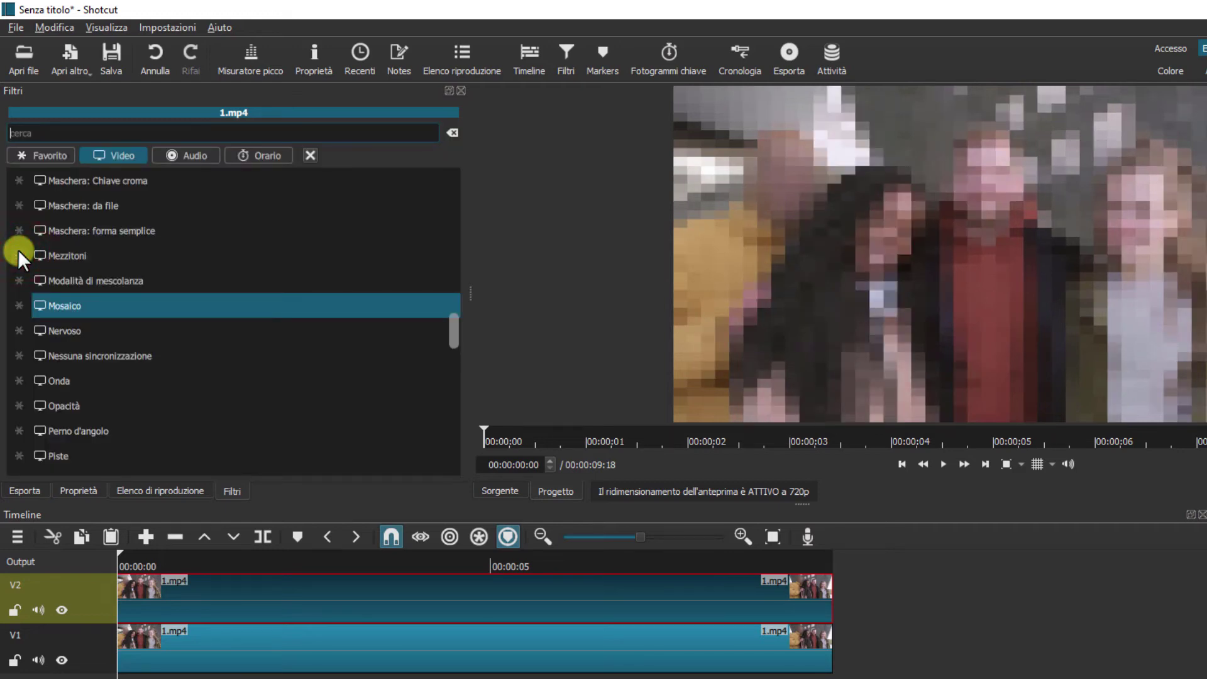
{"action": "left_click", "coordinate": [126, 231]}
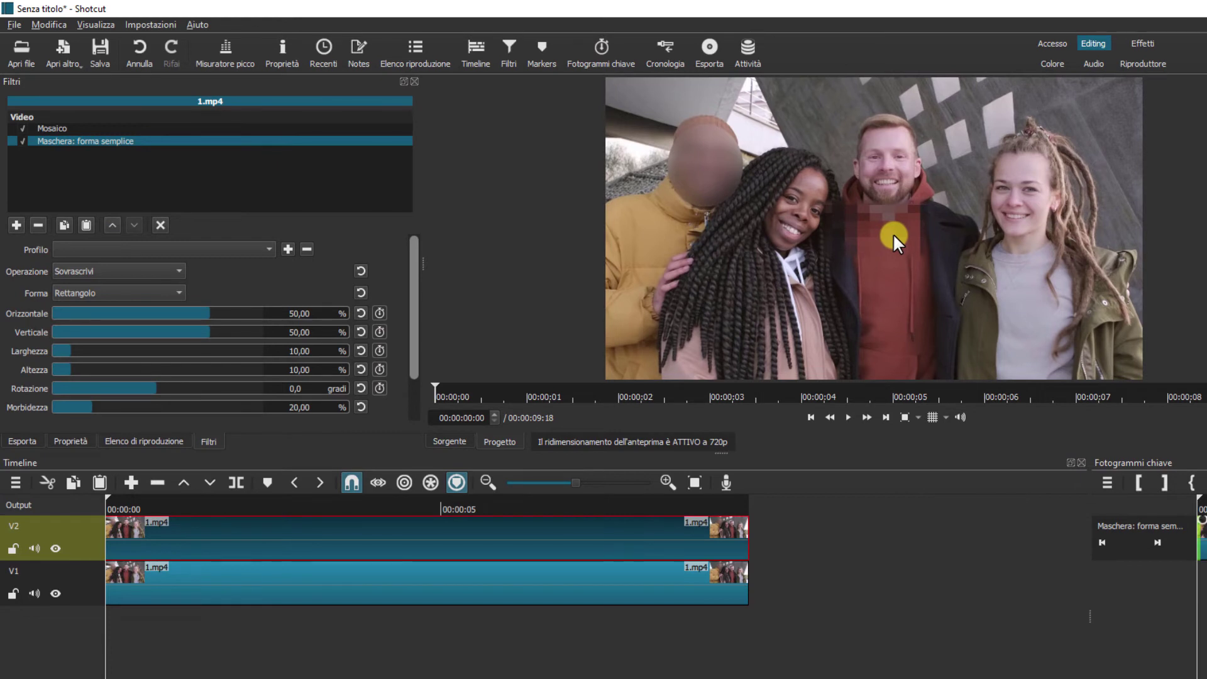
{"action": "left_click", "coordinate": [183, 289]}
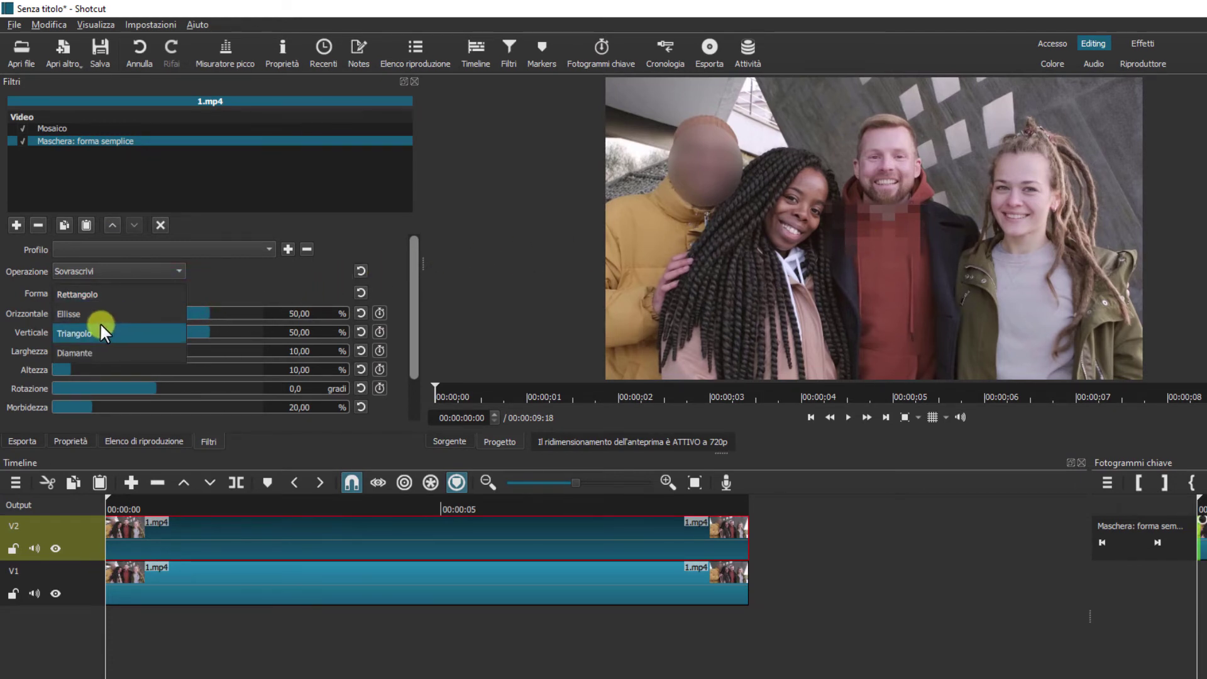
{"action": "left_click", "coordinate": [82, 314]}
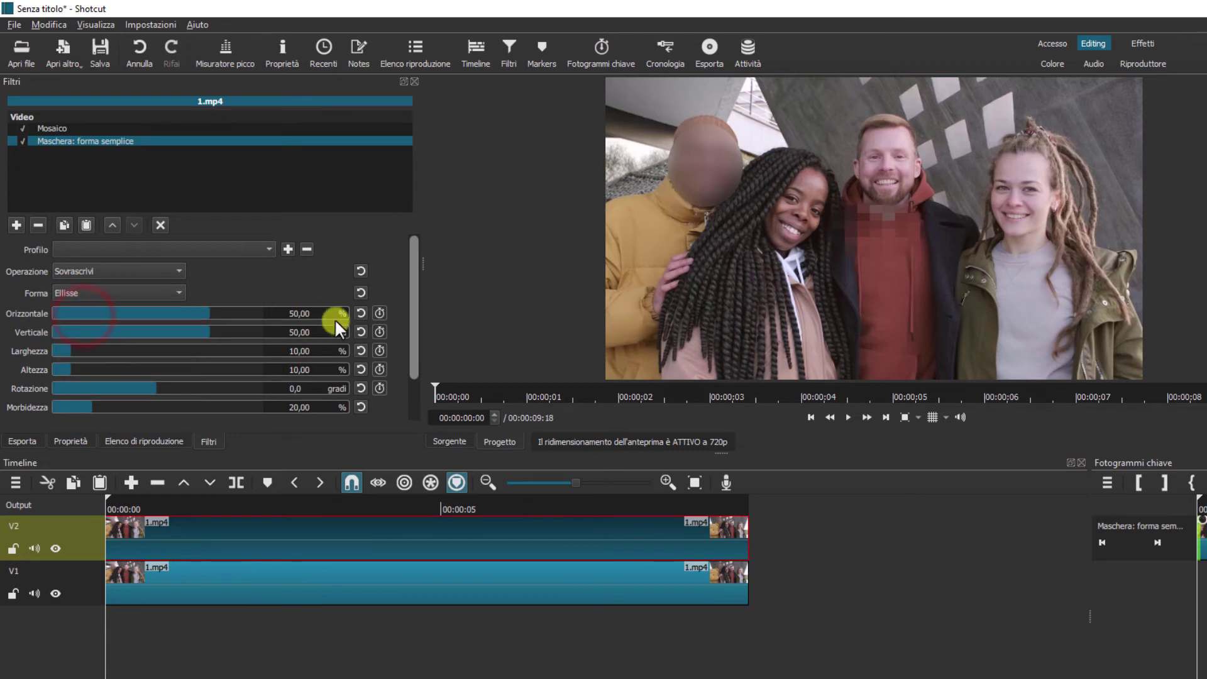
{"action": "left_click_drag", "start_coordinate": [90, 406], "coordinate": [39, 406]}
{"action": "left_click_drag", "start_coordinate": [210, 326], "coordinate": [158, 335]}
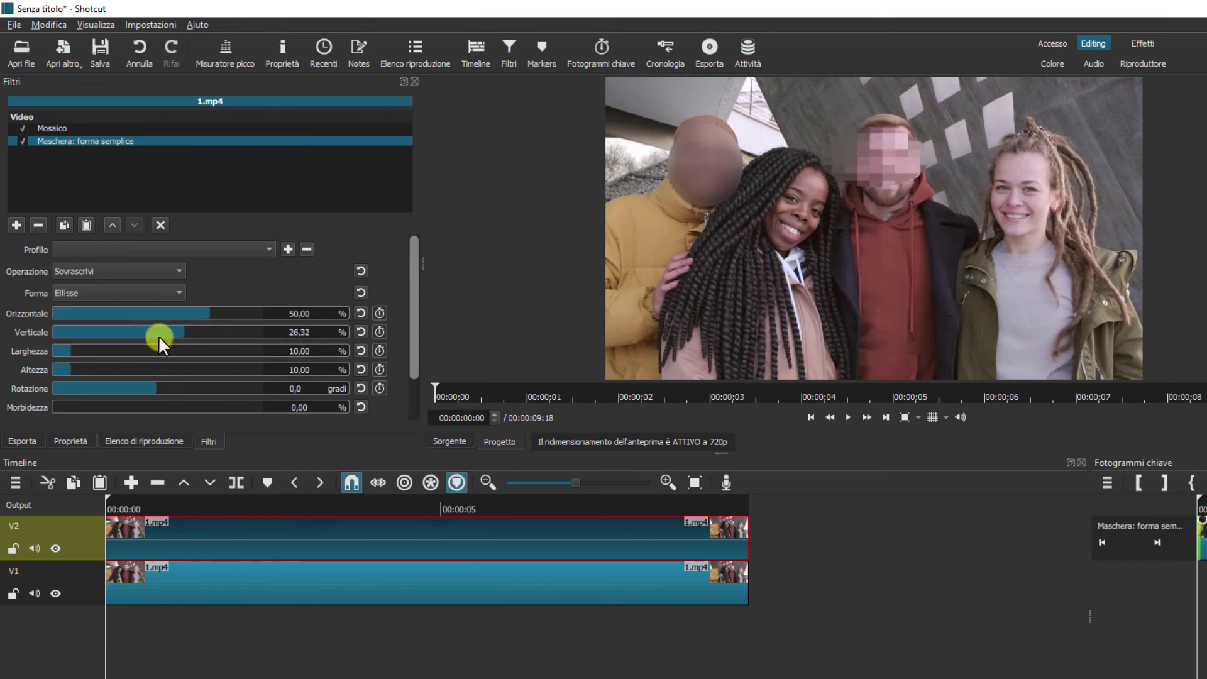
- Set the elliptical mask's width to 8.77%, height to 22.81% and horizontal position to 54.39% over the second face
{"action": "left_click_drag", "start_coordinate": [76, 346], "coordinate": [102, 374]}
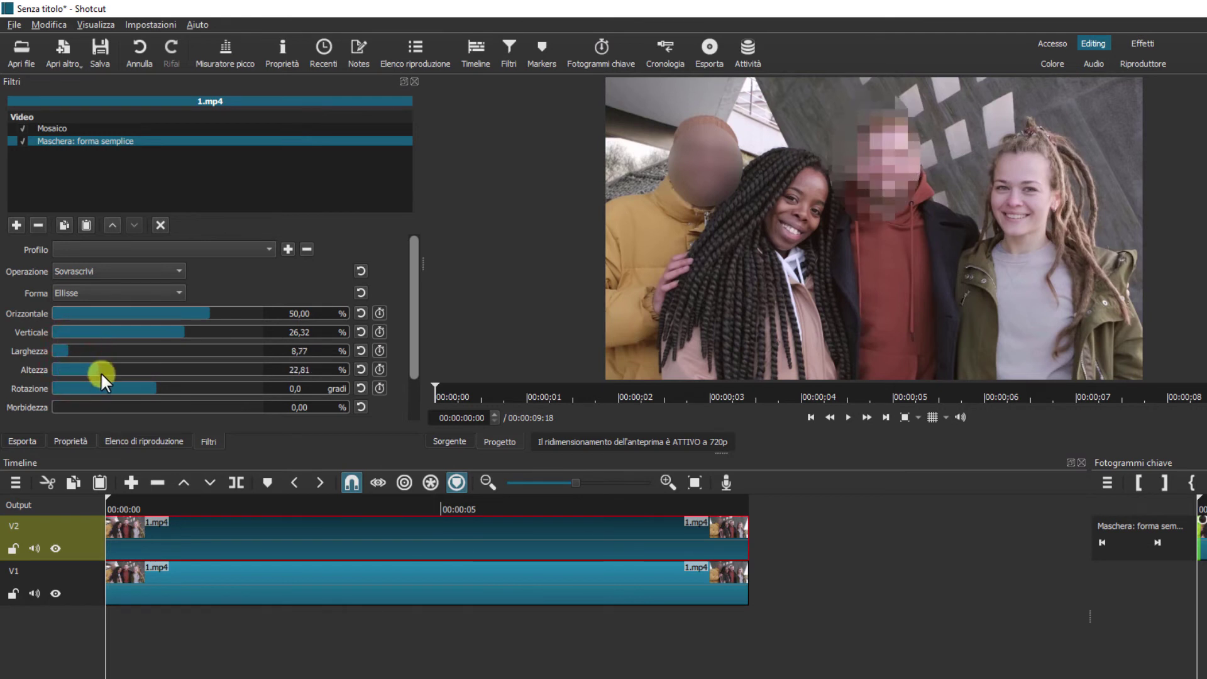
{"action": "left_click", "coordinate": [213, 316]}
{"action": "left_click_drag", "start_coordinate": [216, 315], "coordinate": [223, 321]}
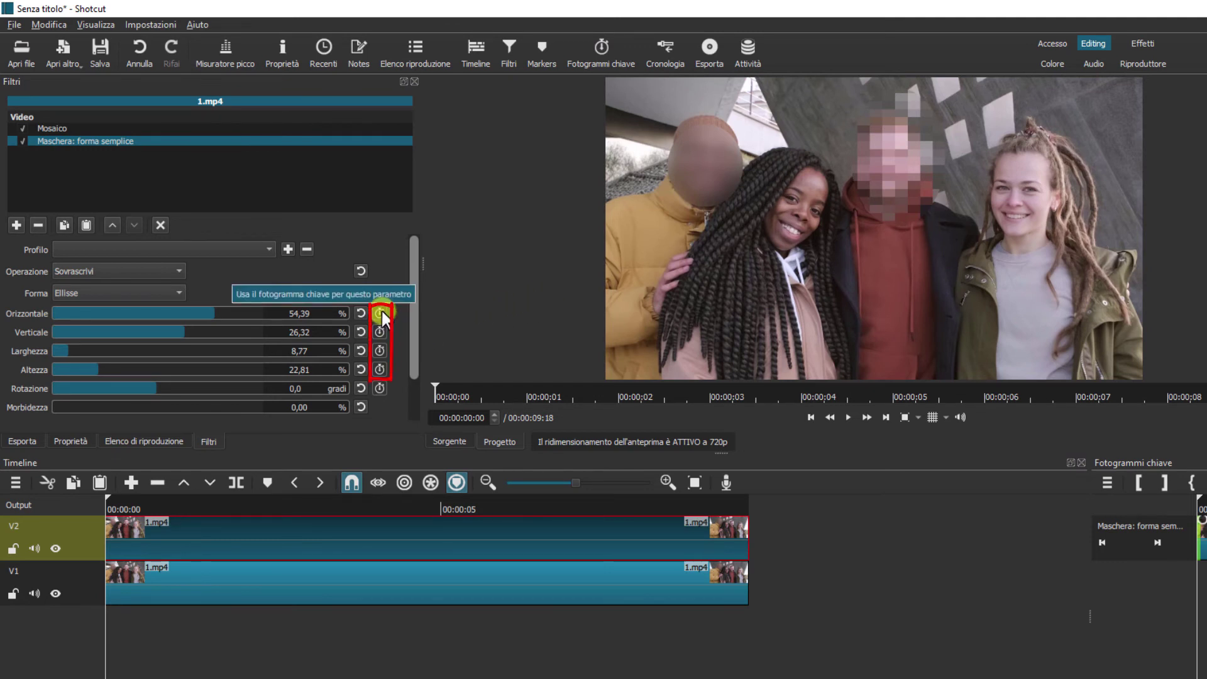
- Enable keyframes for the mask's Orizzontale, Verticale, Larghezza and Altezza parameters at the first frame
{"action": "left_click", "coordinate": [179, 270]}
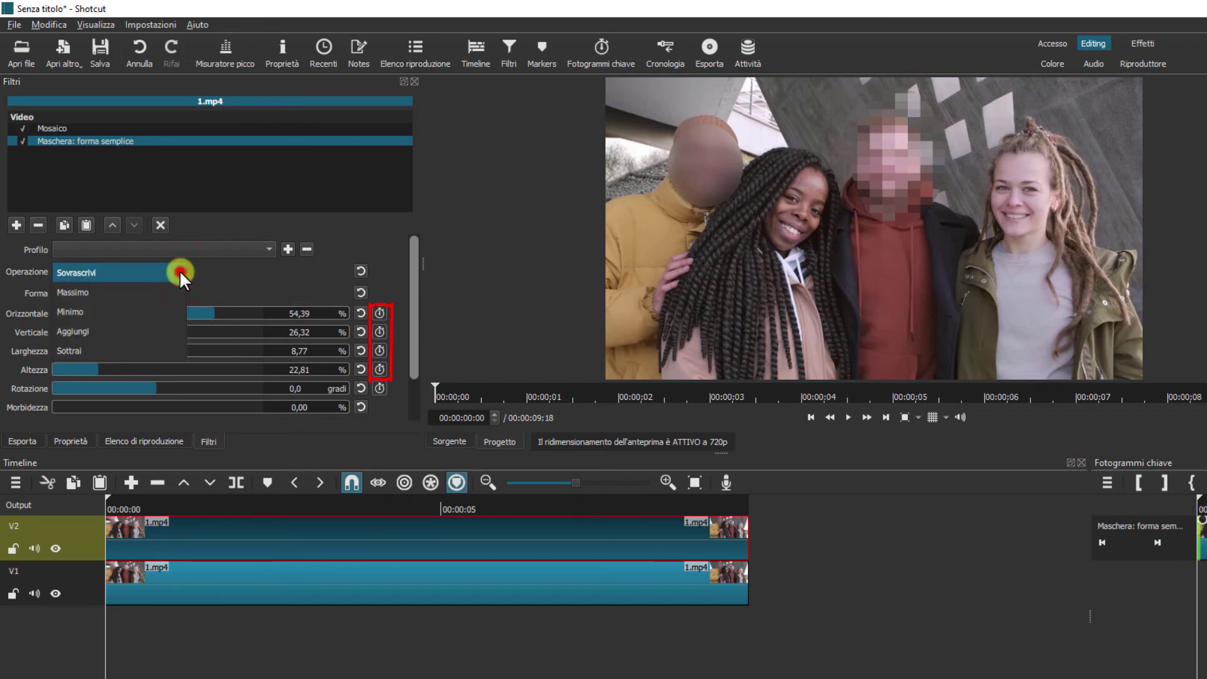
{"action": "left_click", "coordinate": [179, 270]}
{"action": "left_click", "coordinate": [380, 312]}
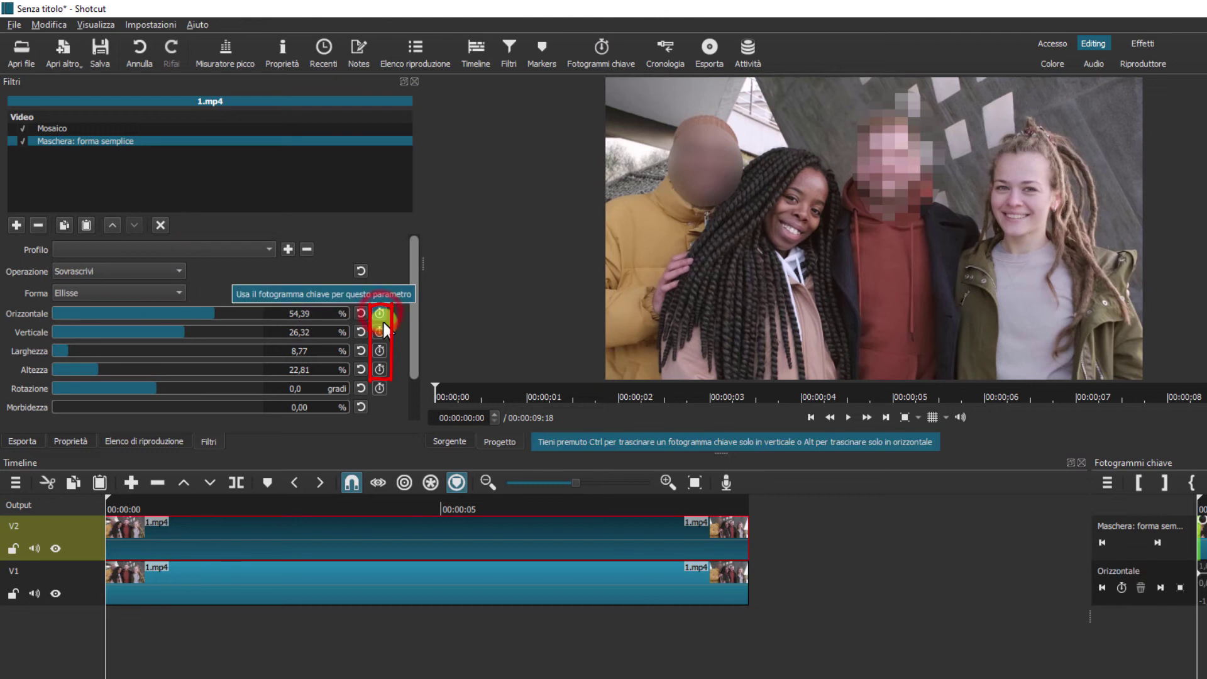
{"action": "left_click", "coordinate": [379, 331]}
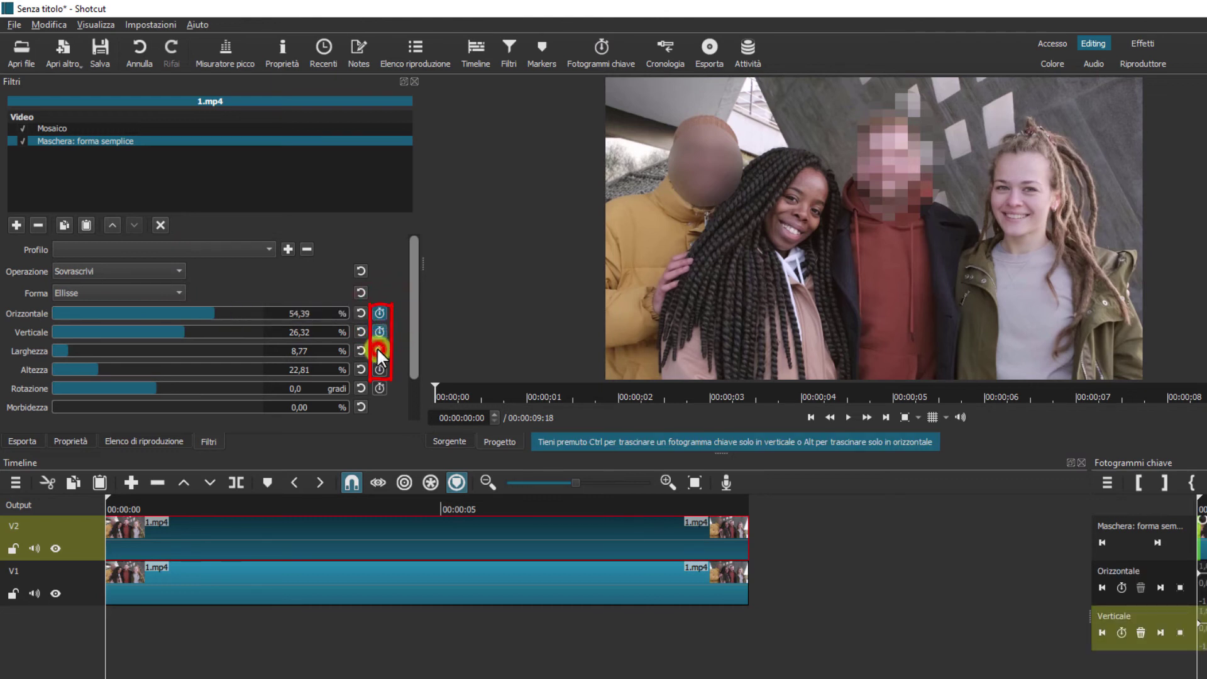
{"action": "left_click", "coordinate": [379, 350]}
{"action": "left_click", "coordinate": [380, 369]}
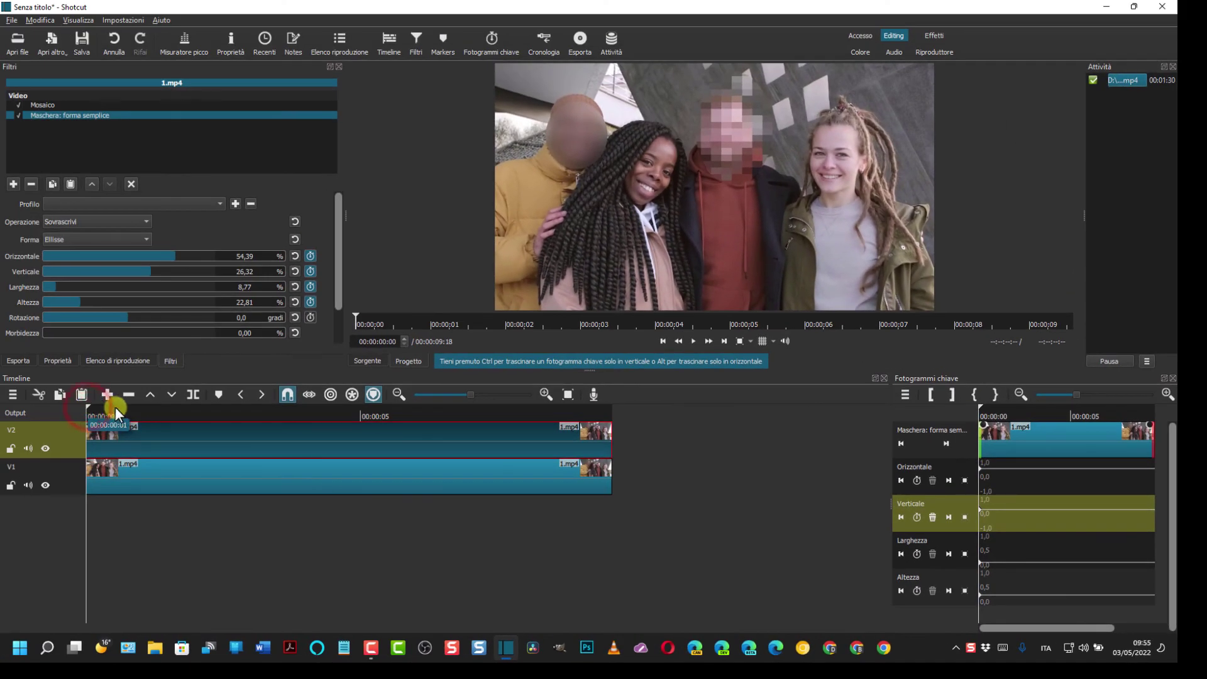
- Add keyframes for the mask's horizontal position, vertical position, width and height at 00:00:02:17
{"action": "left_click", "coordinate": [136, 408]}
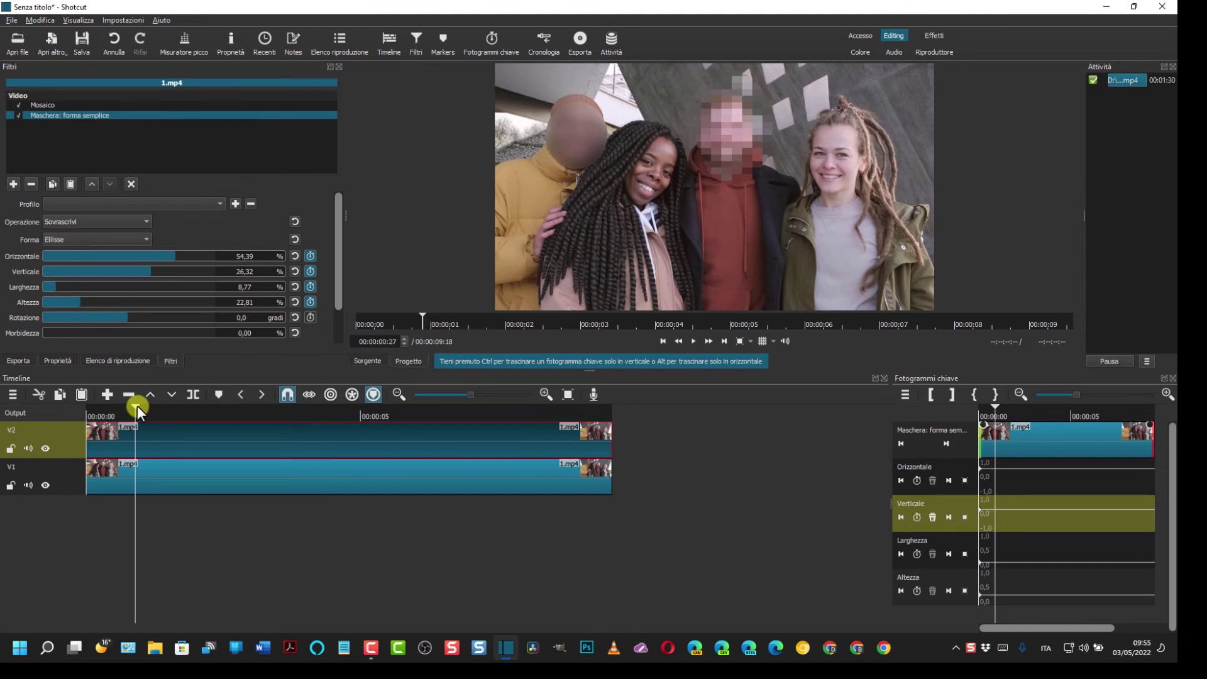
{"action": "left_click_drag", "start_coordinate": [143, 405], "coordinate": [237, 409]}
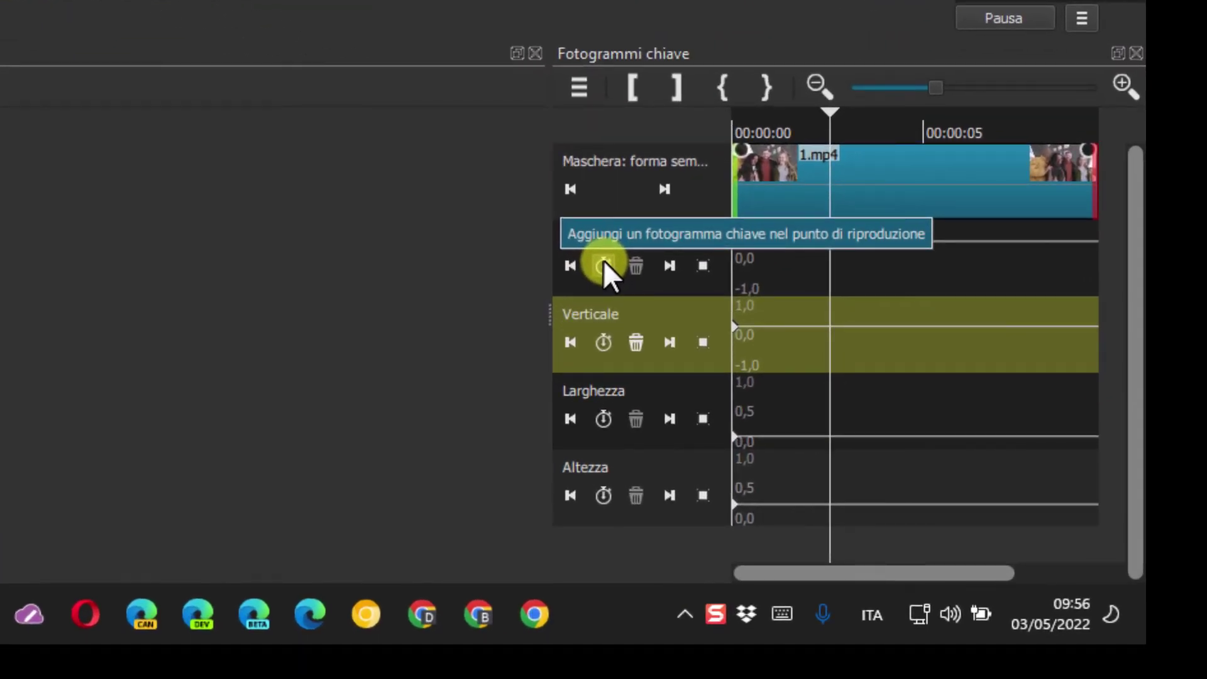
{"action": "left_click", "coordinate": [602, 260]}
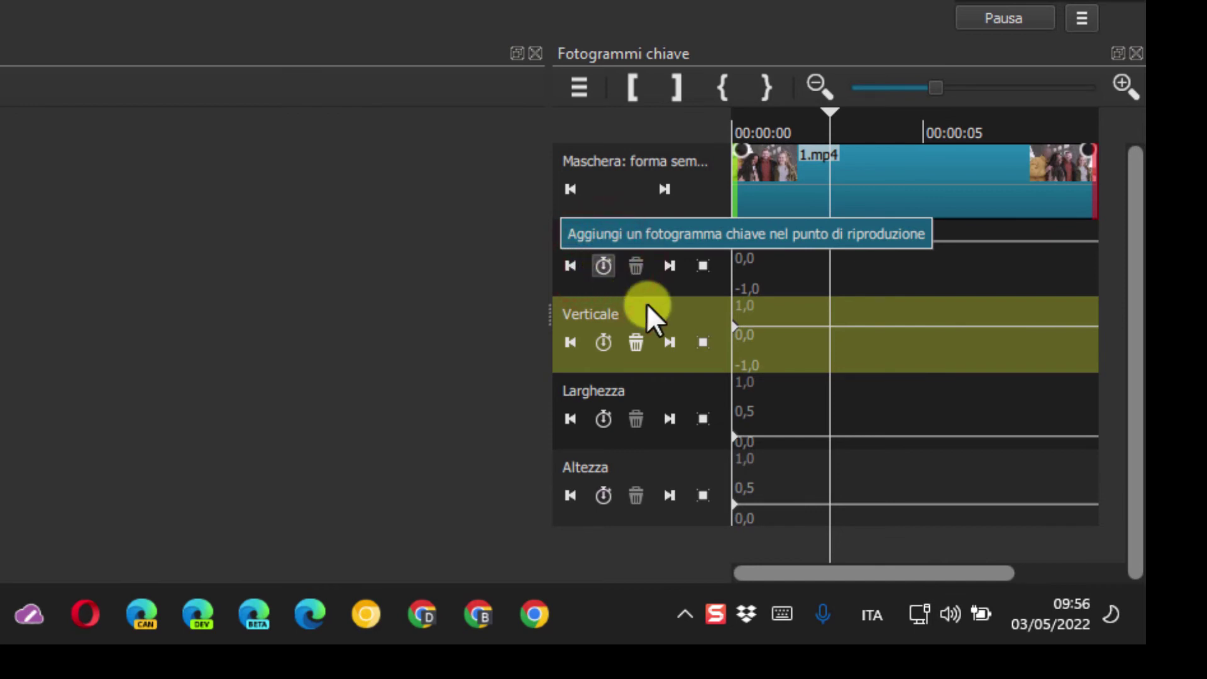
{"action": "left_click", "coordinate": [604, 345]}
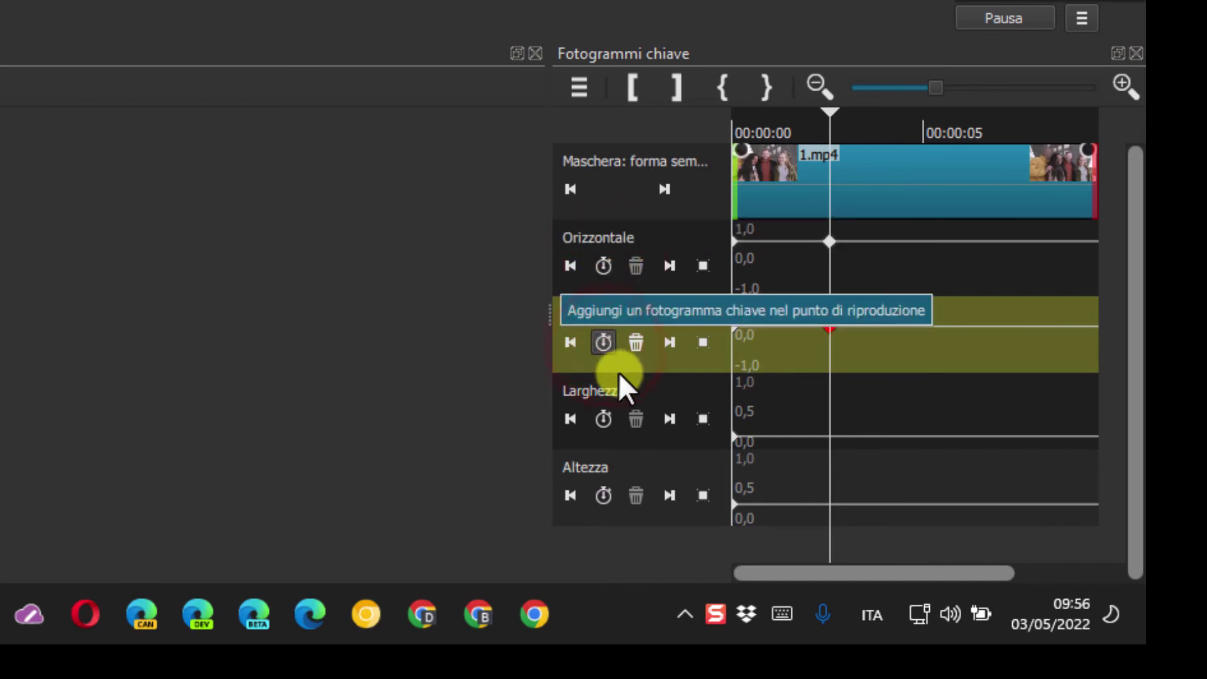
{"action": "left_click", "coordinate": [602, 416]}
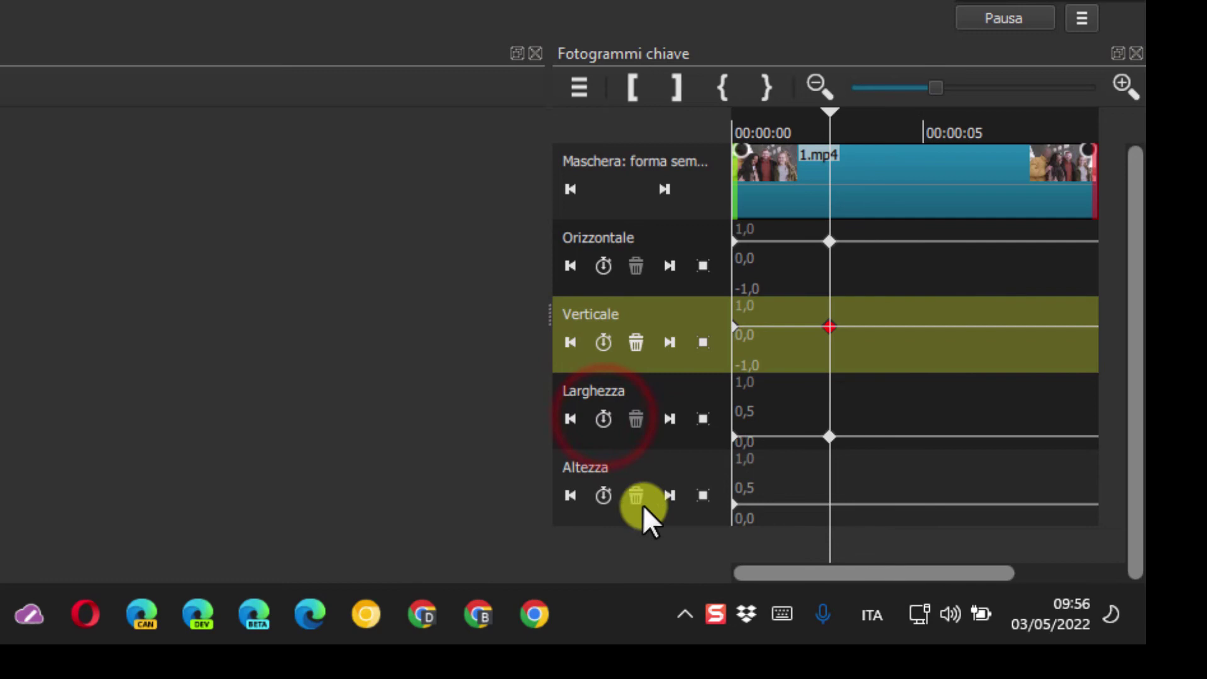
{"action": "left_click", "coordinate": [605, 491]}
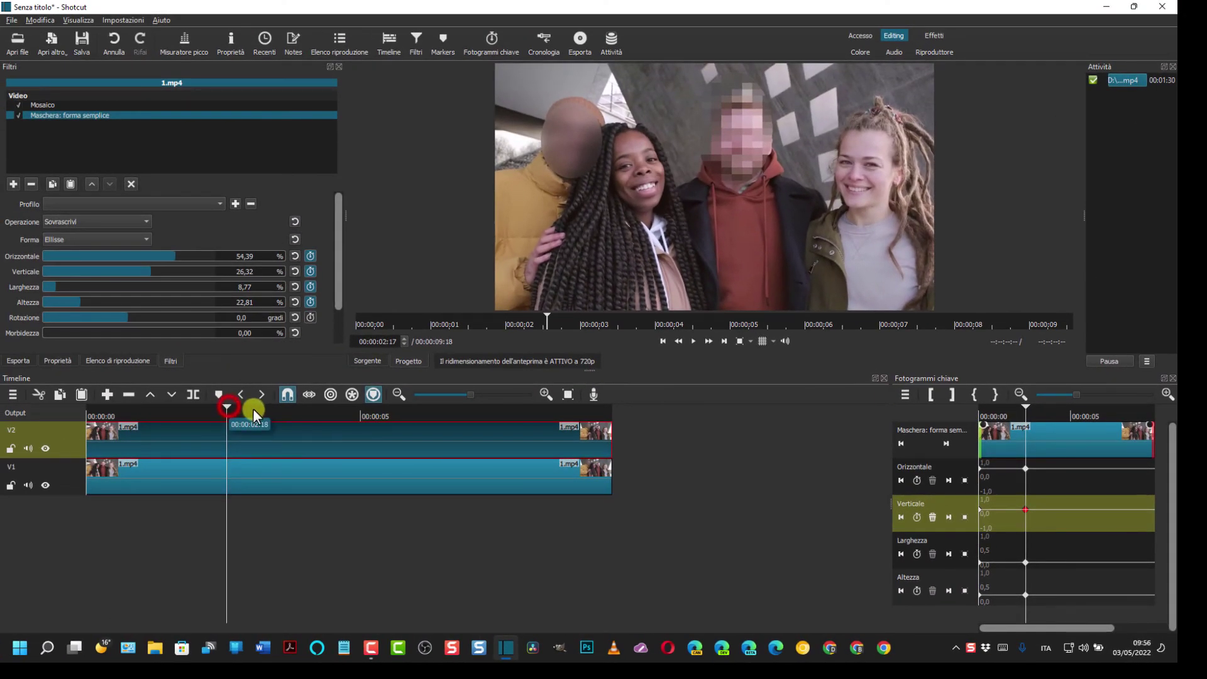
- At 00:00:04:12, set the mask's horizontal position to 60%, height to 15.79% and vertical position to 23.51%
{"action": "left_click", "coordinate": [327, 412]}
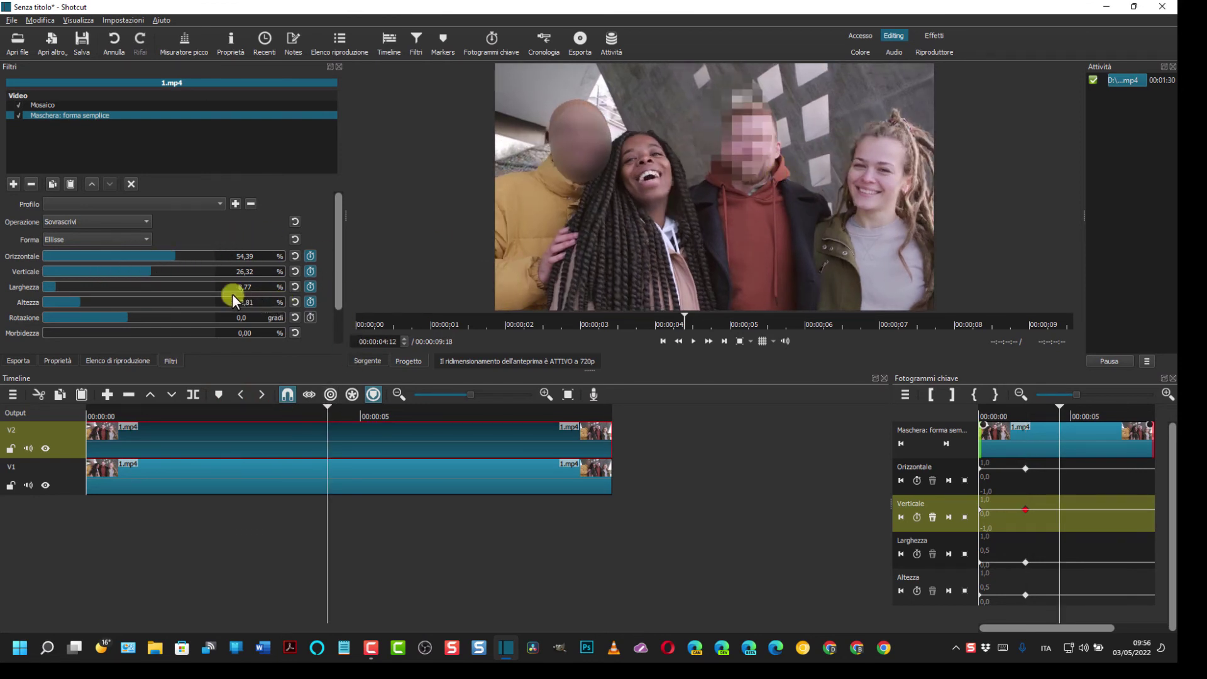
{"action": "left_click", "coordinate": [187, 257]}
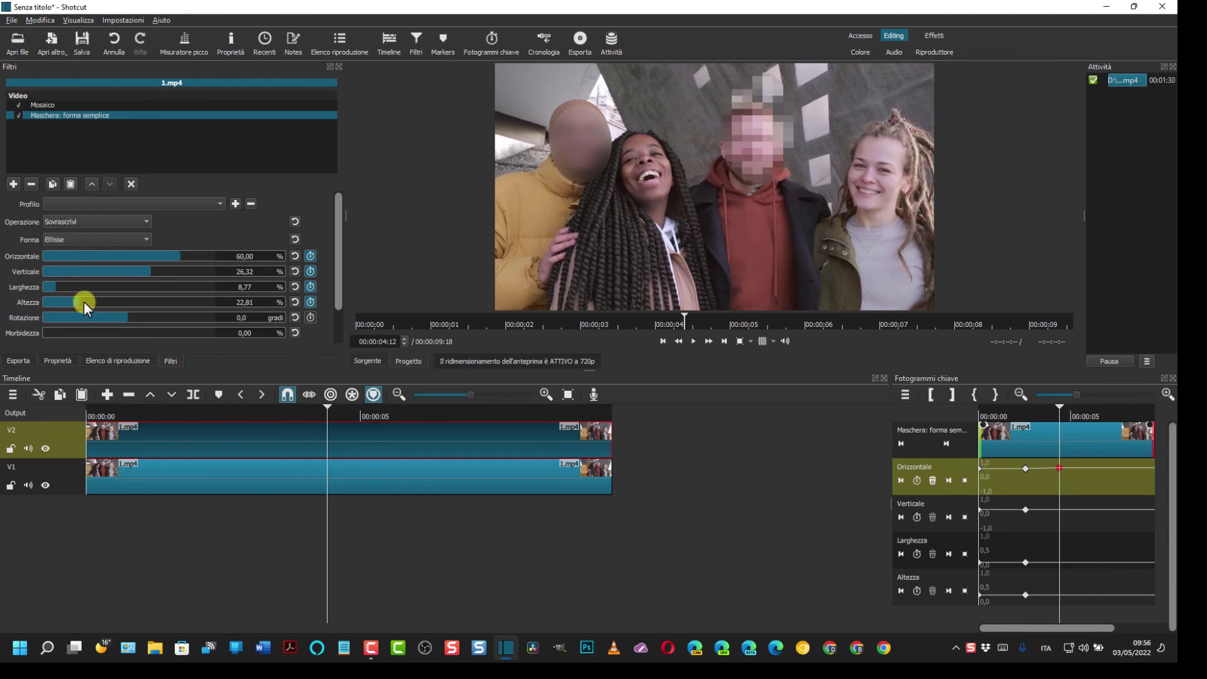
{"action": "scroll", "coordinate": [80, 301], "scroll_direction": "down", "scroll_amount": 5}
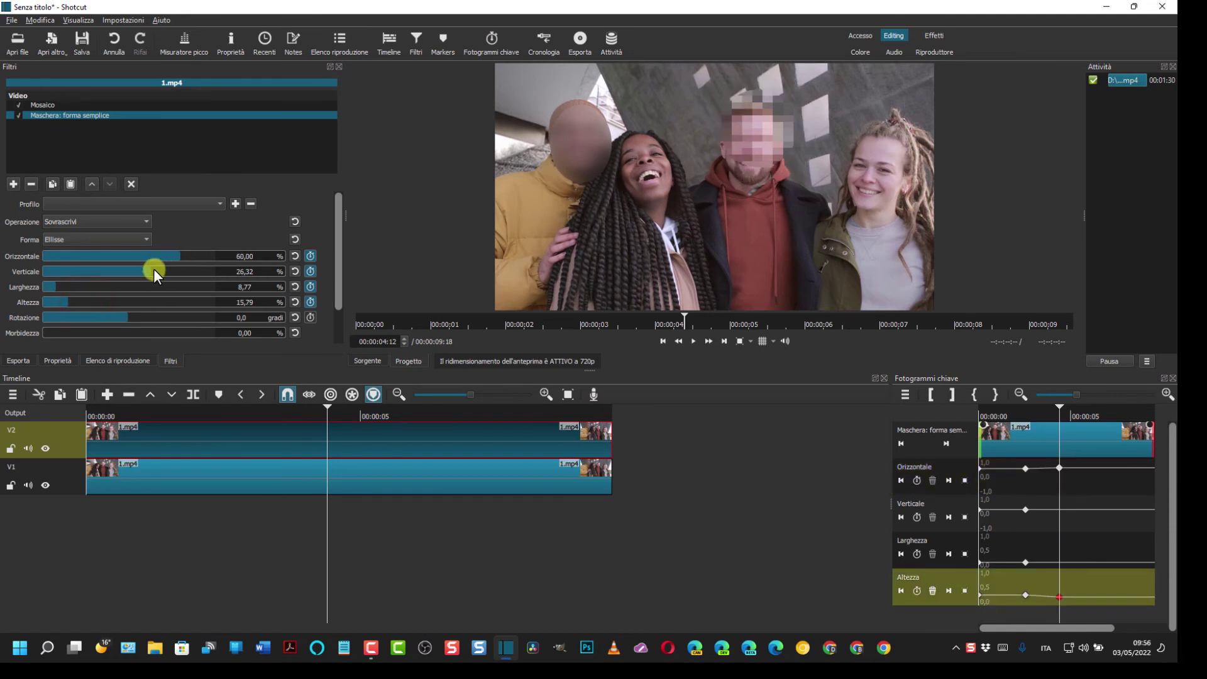
{"action": "left_click_drag", "start_coordinate": [154, 269], "coordinate": [150, 269]}
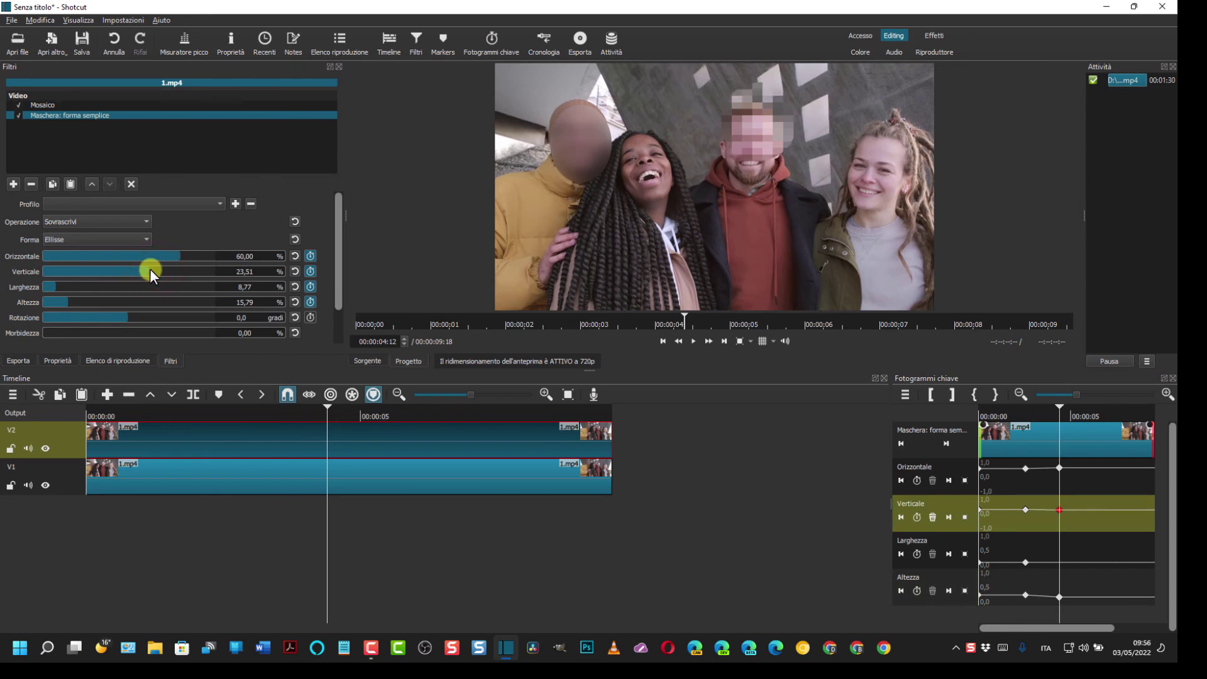
- At 00:00:06:10, set the mask's horizontal position to 55.78% and vertical position to 38.25%
{"action": "left_click", "coordinate": [327, 416]}
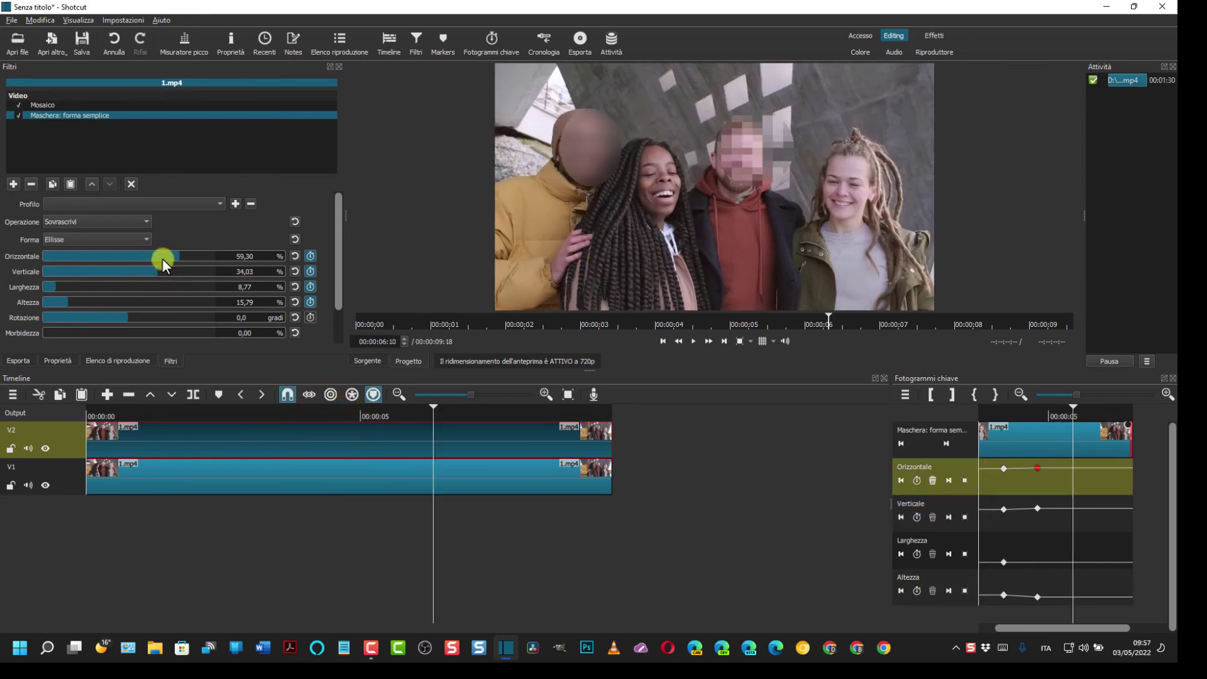
{"action": "left_click", "coordinate": [177, 256]}
{"action": "left_click", "coordinate": [174, 255]}
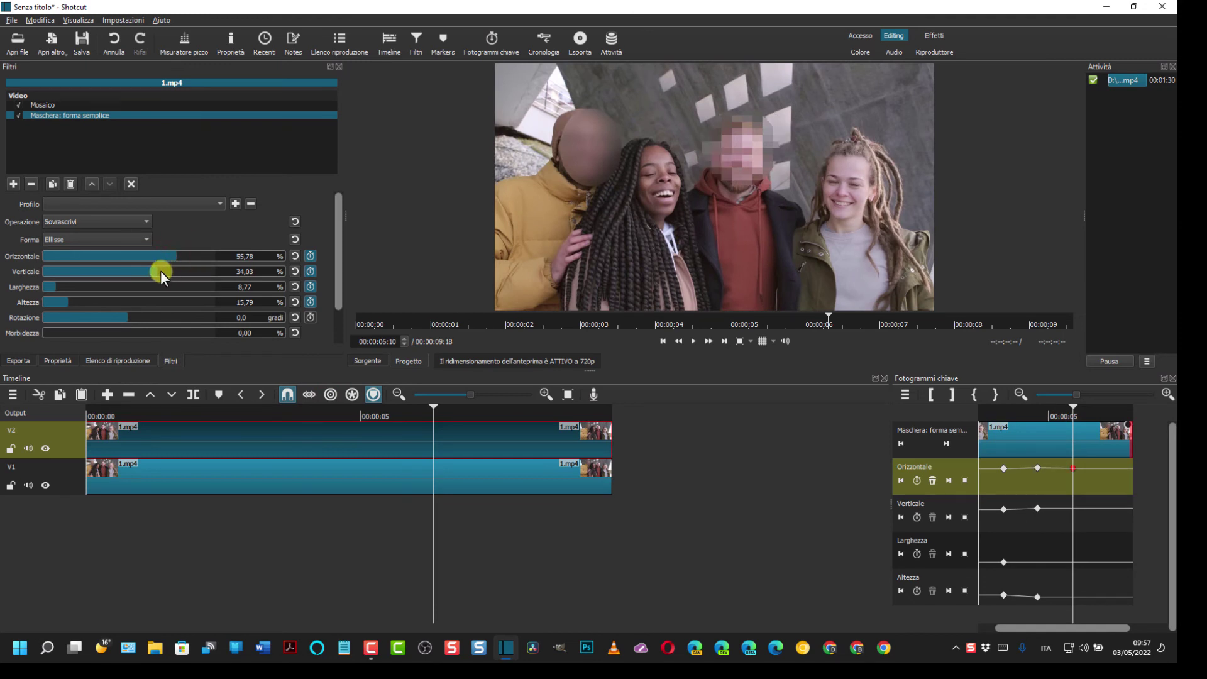
{"action": "left_click", "coordinate": [160, 271]}
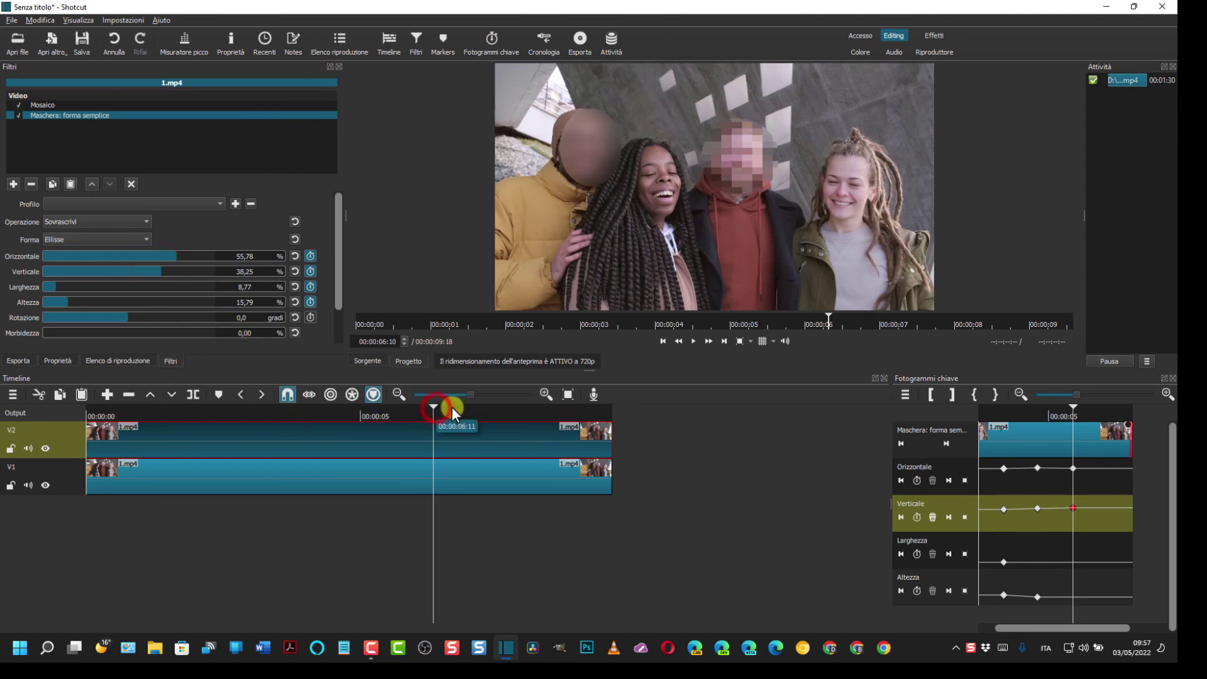
- Set the mask's vertical position to 32.62% at 00:00:07:28 and check the face coverage through the clip's end
{"action": "key", "text": "space"}
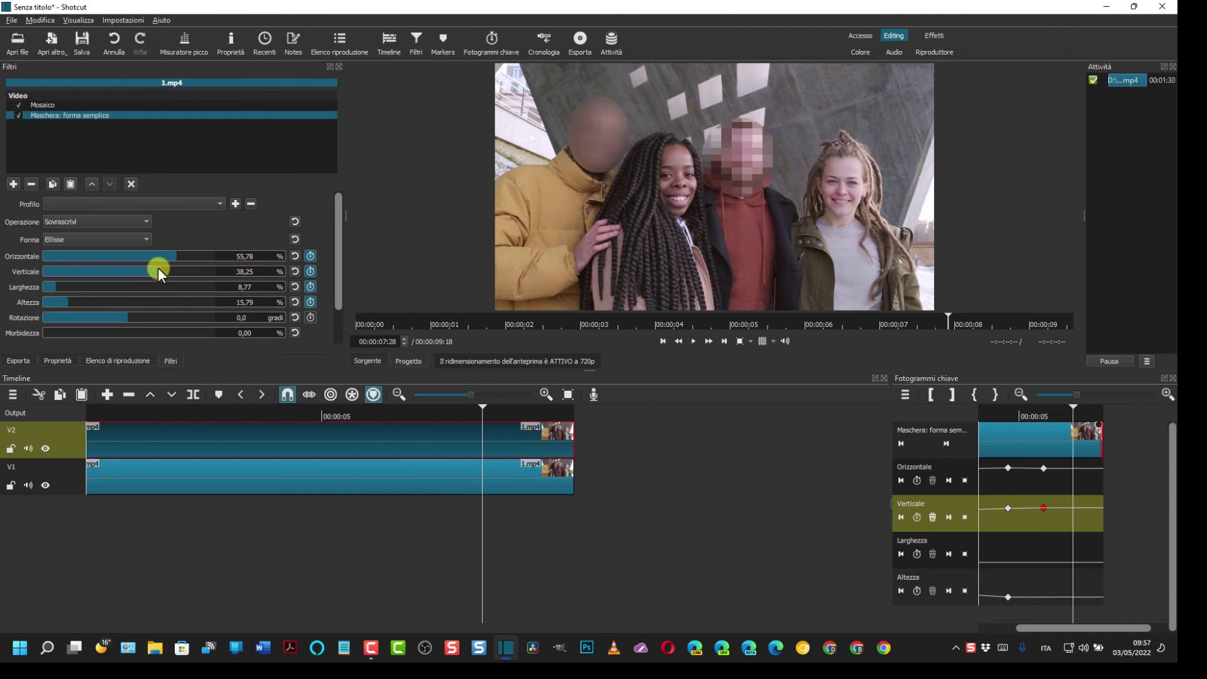
{"action": "left_click", "coordinate": [163, 270]}
{"action": "left_click", "coordinate": [484, 406]}
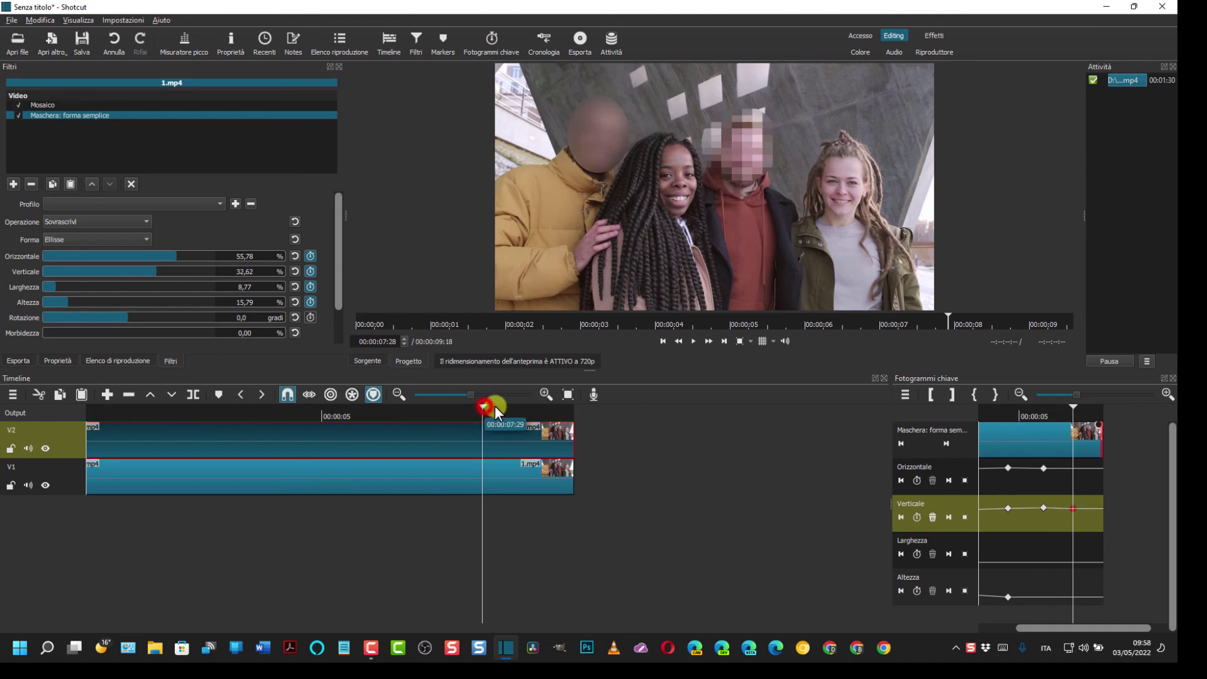
{"action": "left_click_drag", "start_coordinate": [495, 410], "coordinate": [510, 407]}
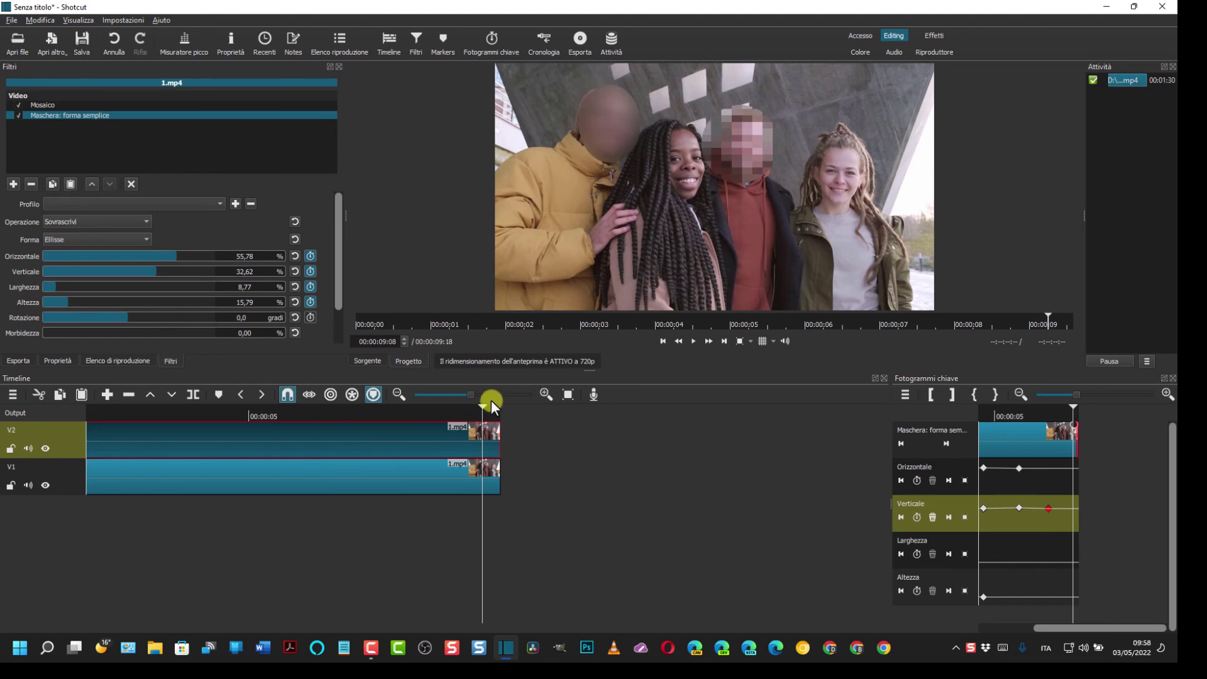
{"action": "left_click", "coordinate": [490, 403]}
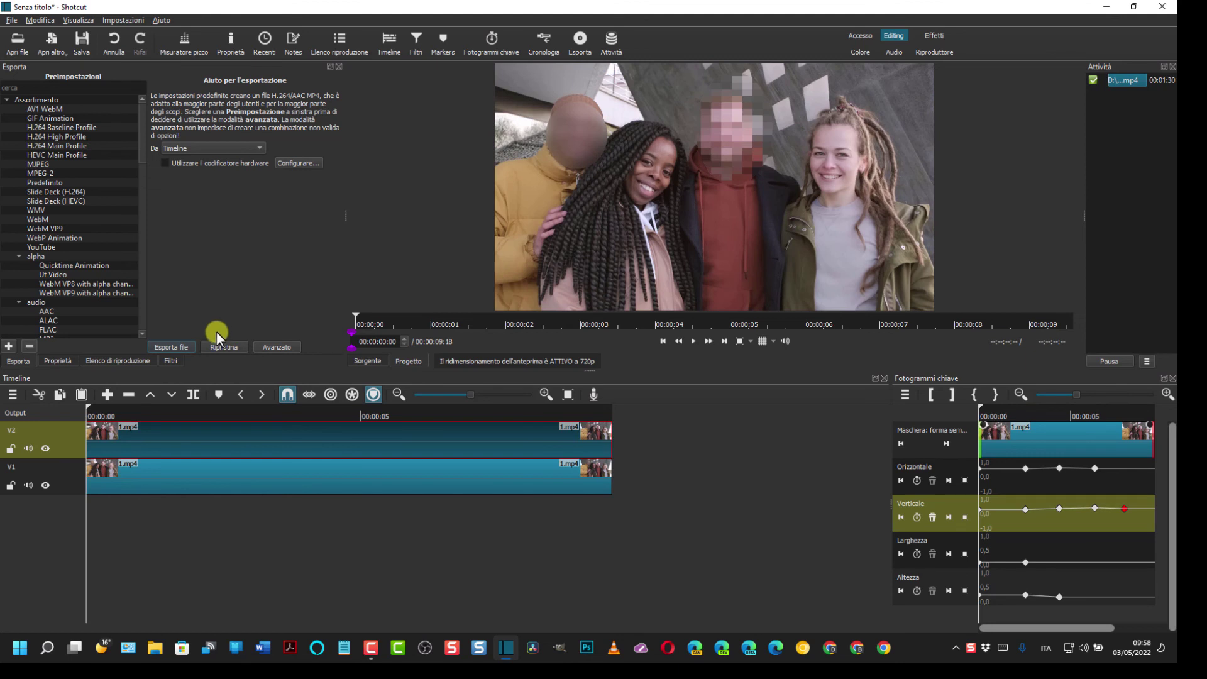
- Export the timeline with the default settings as an mp4 file named demo in the Downloads folder
{"action": "left_click", "coordinate": [184, 346]}
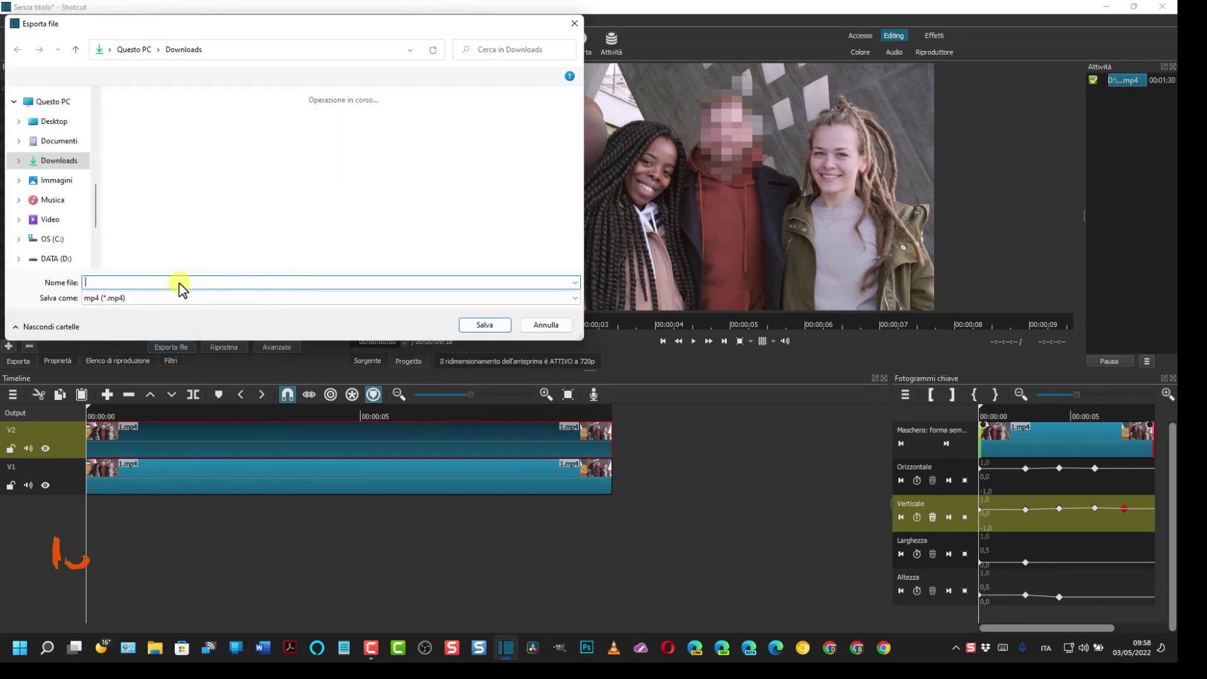
{"action": "left_click", "coordinate": [132, 281]}
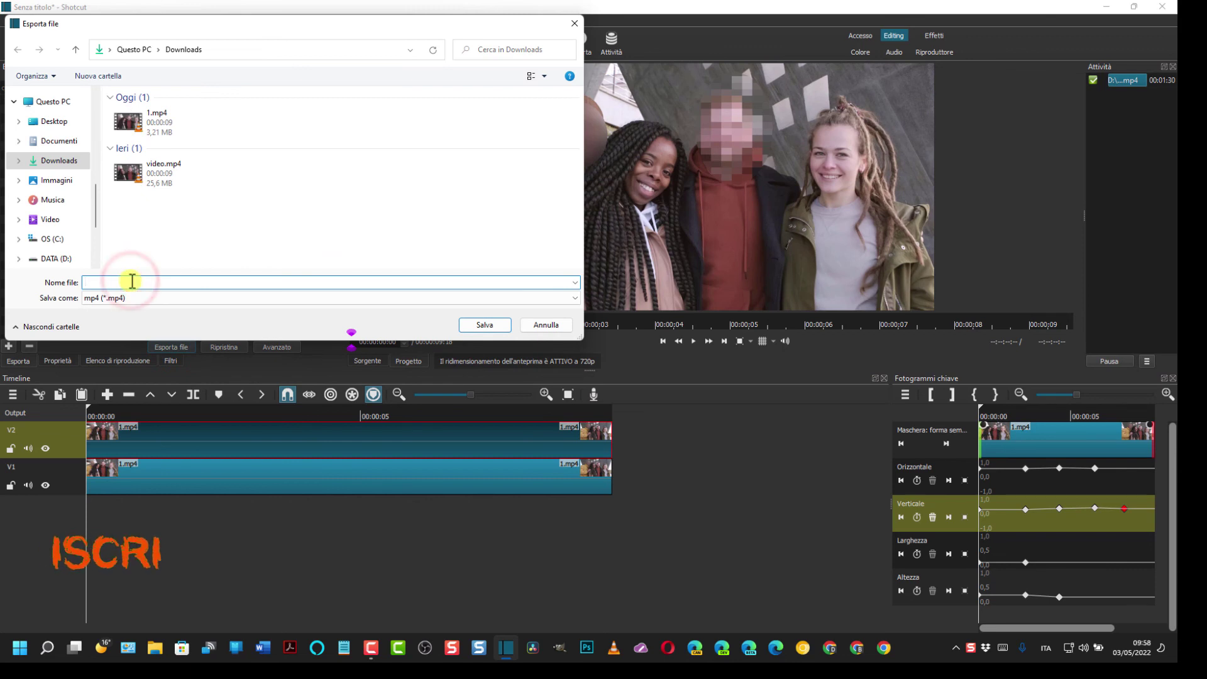
{"action": "type", "text": "demo"}
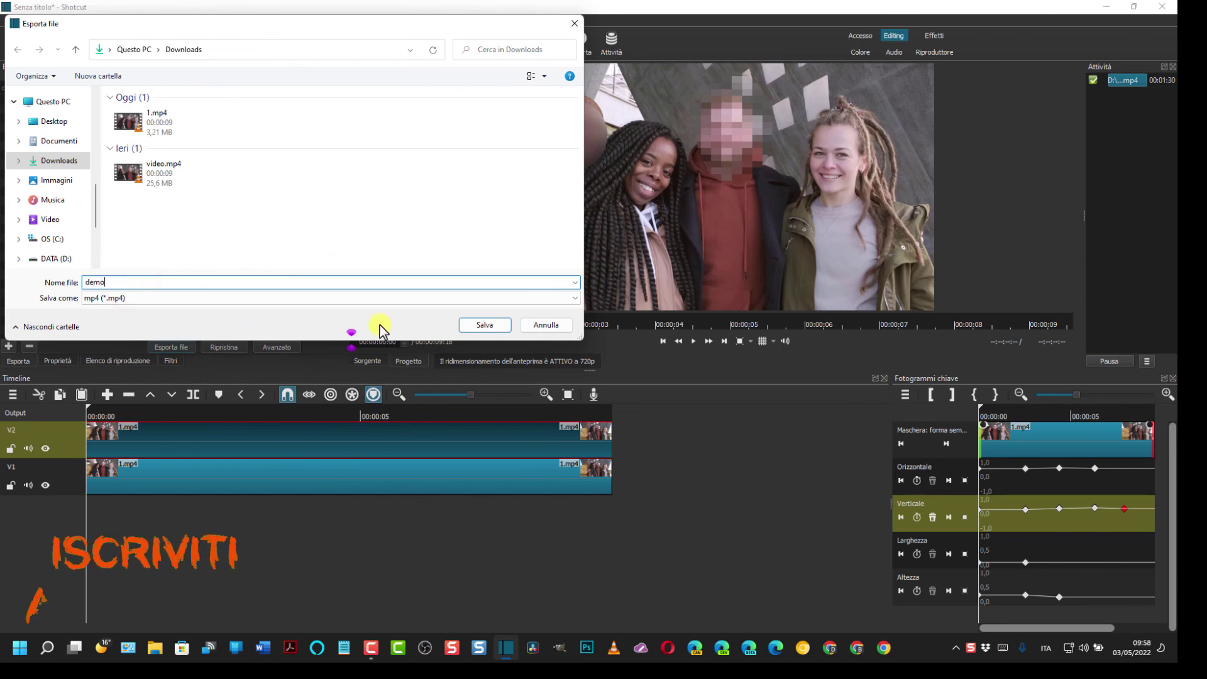
{"action": "left_click", "coordinate": [481, 324]}
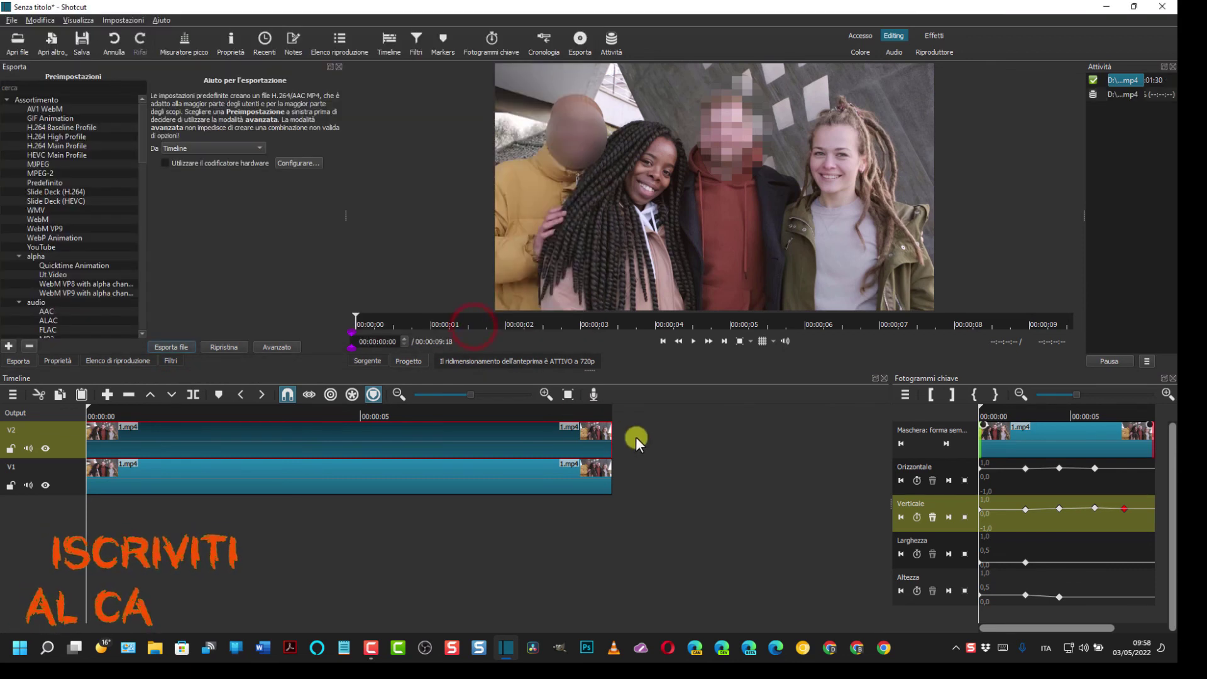